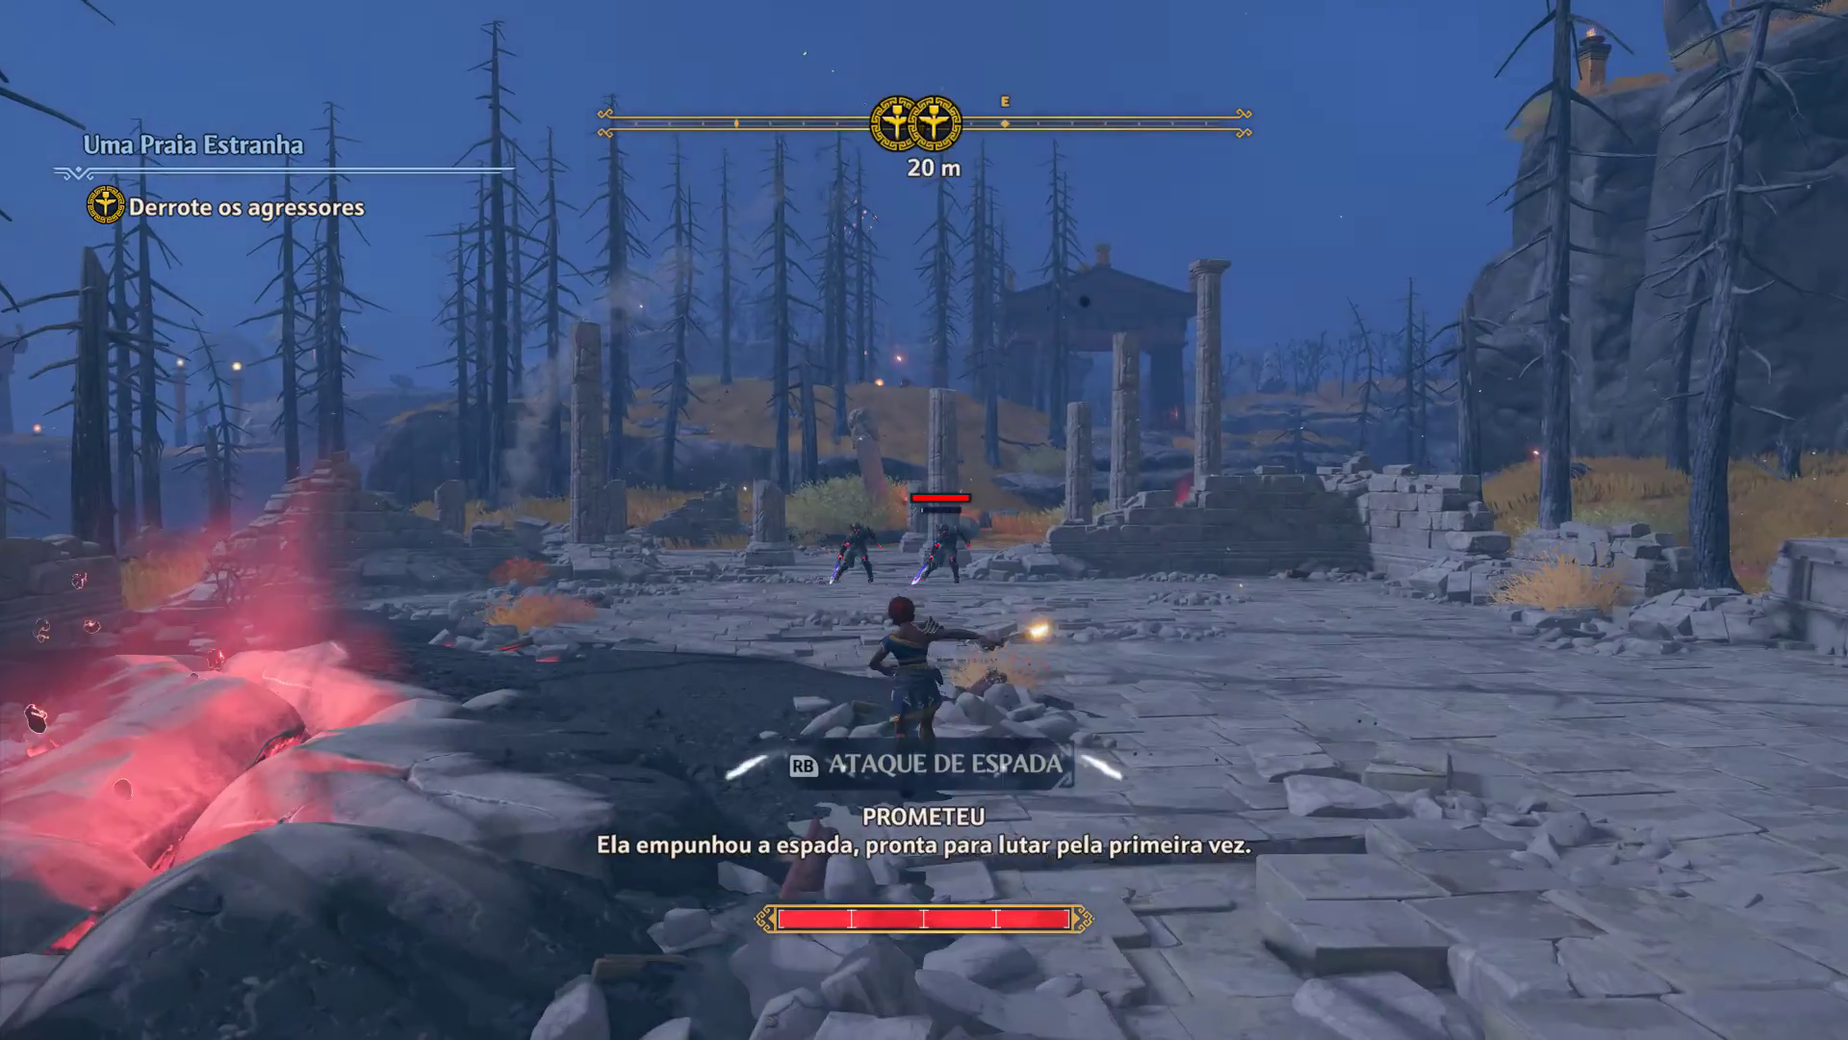
Charge the two enemies in the ruins with a sword combo, then back off and dodge left.
key(w)
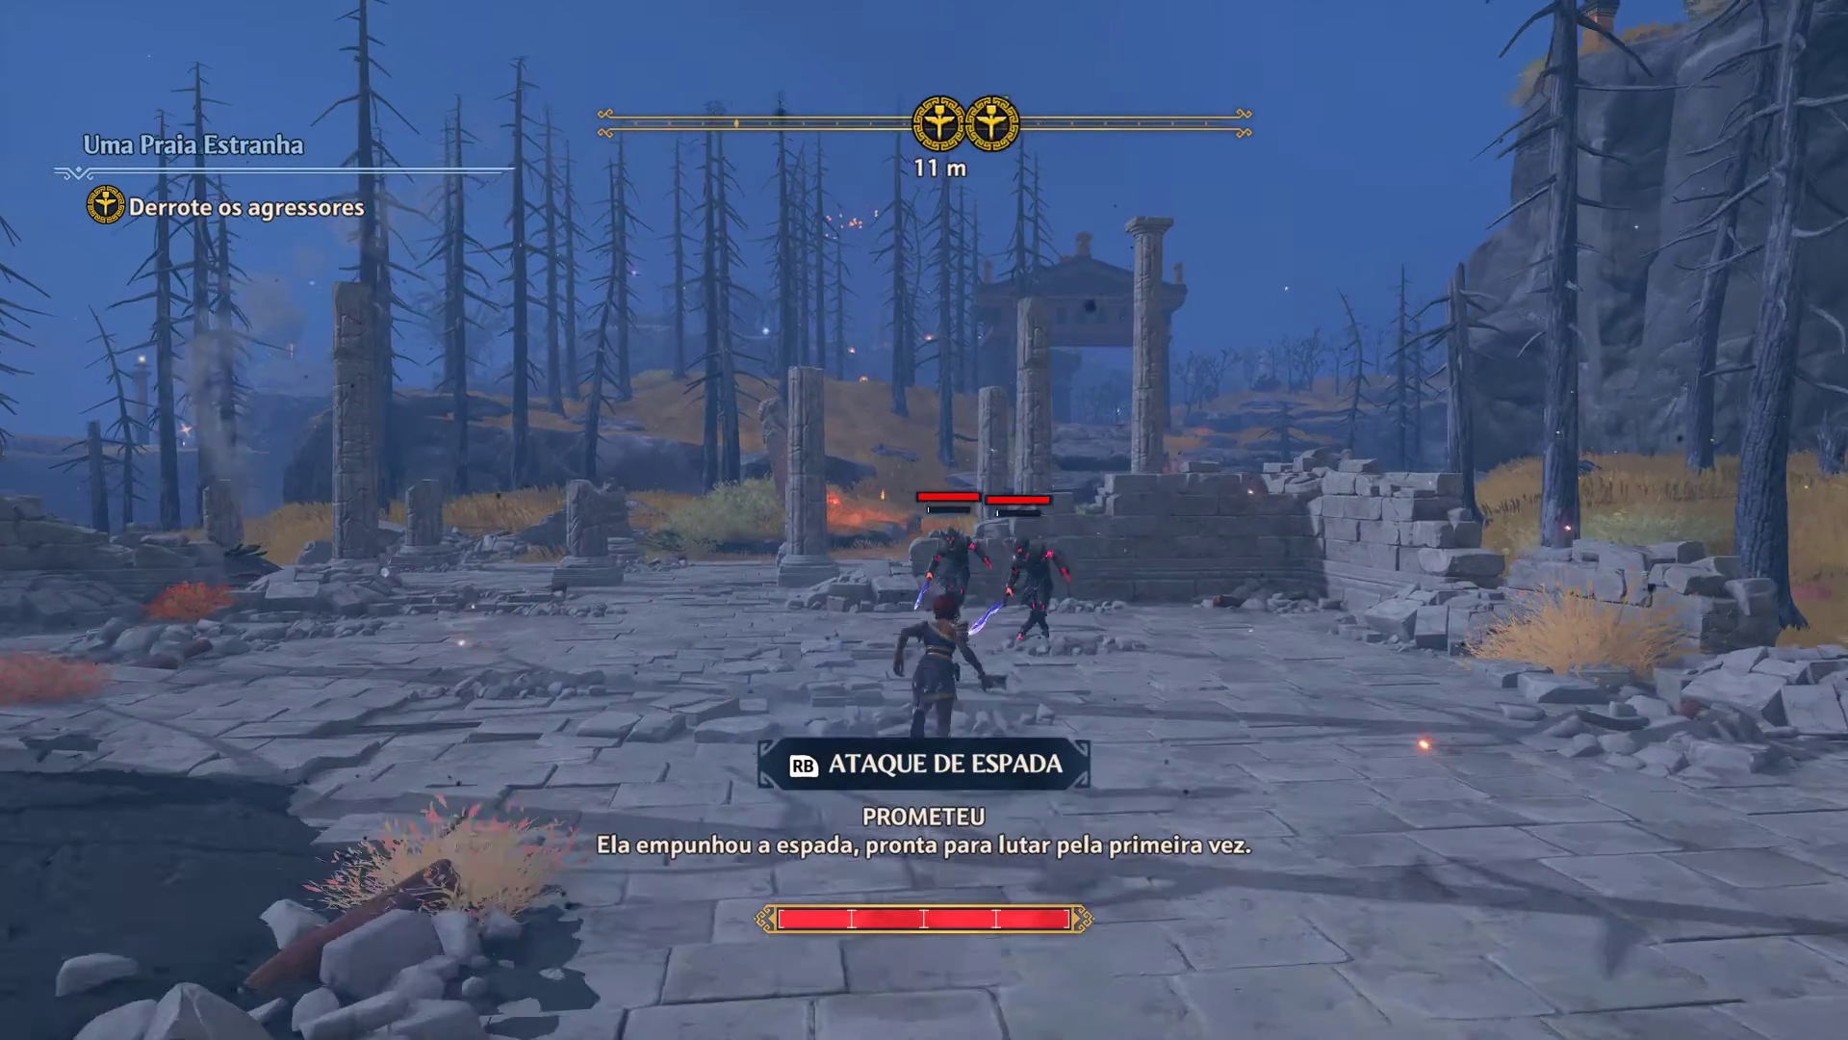
key(w)
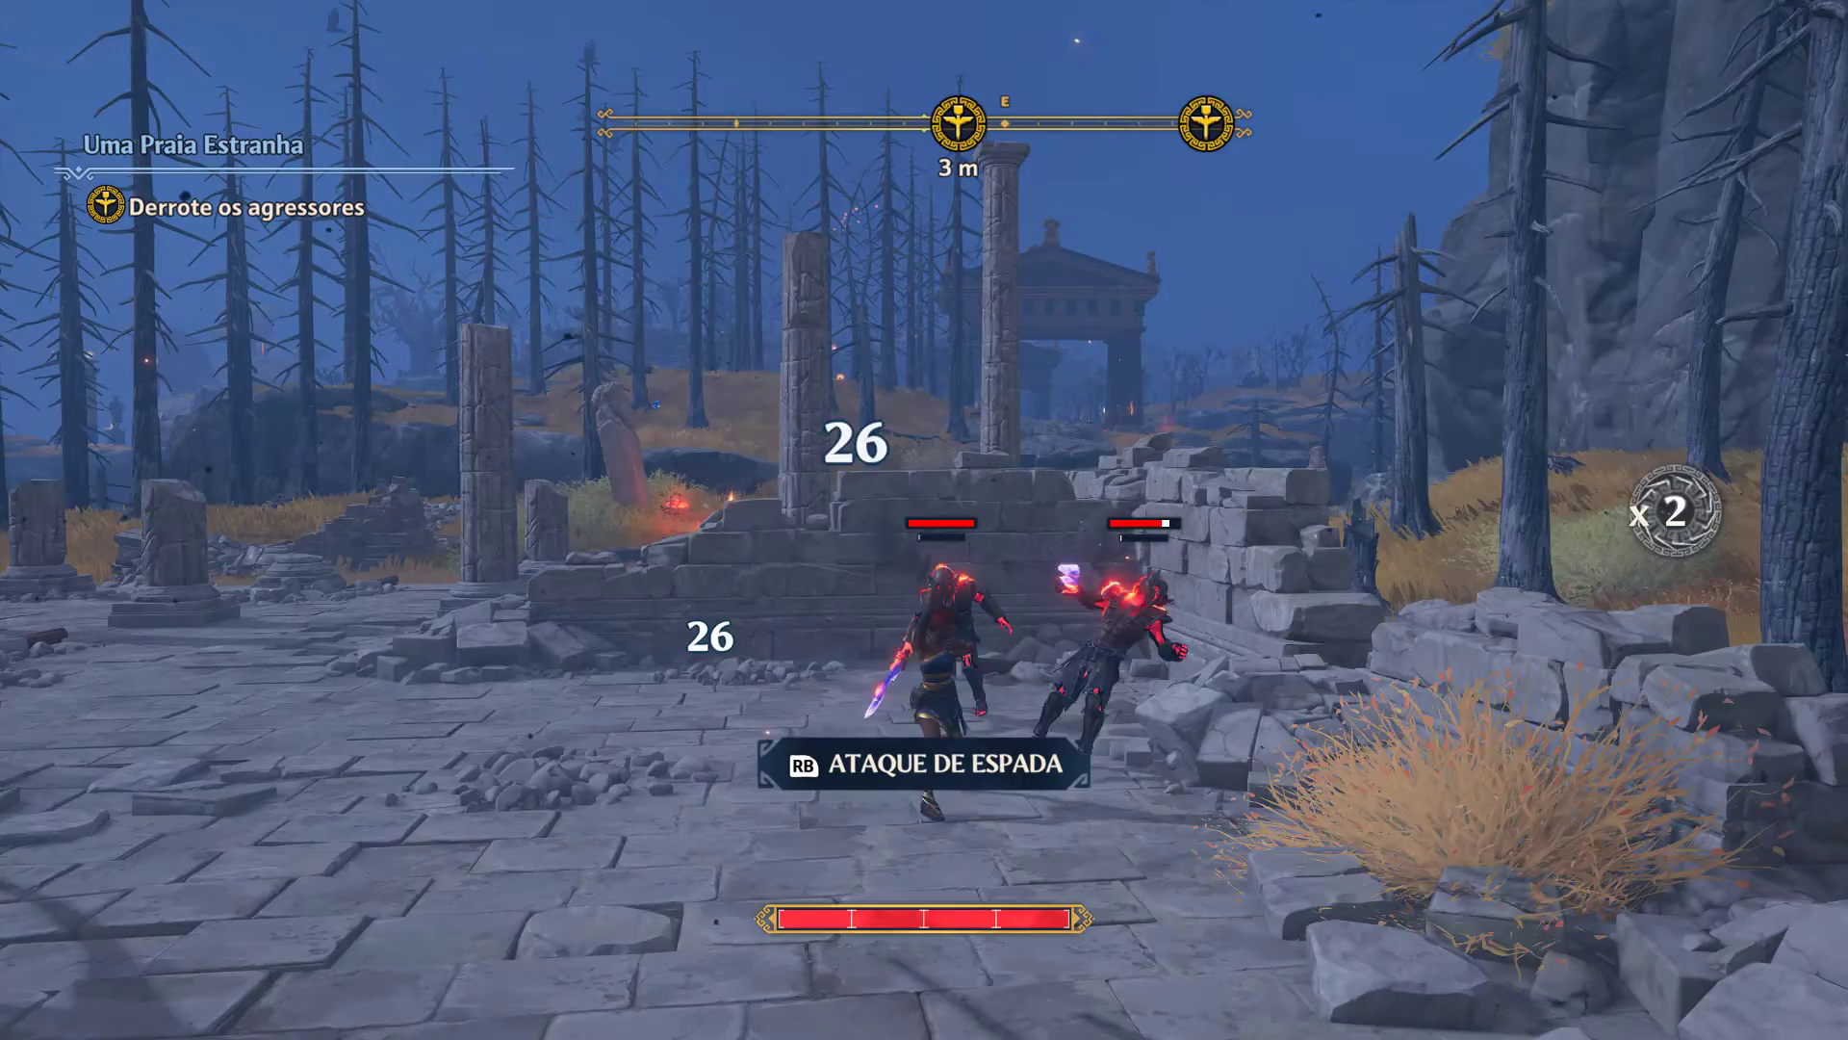
key(e)
key(s)
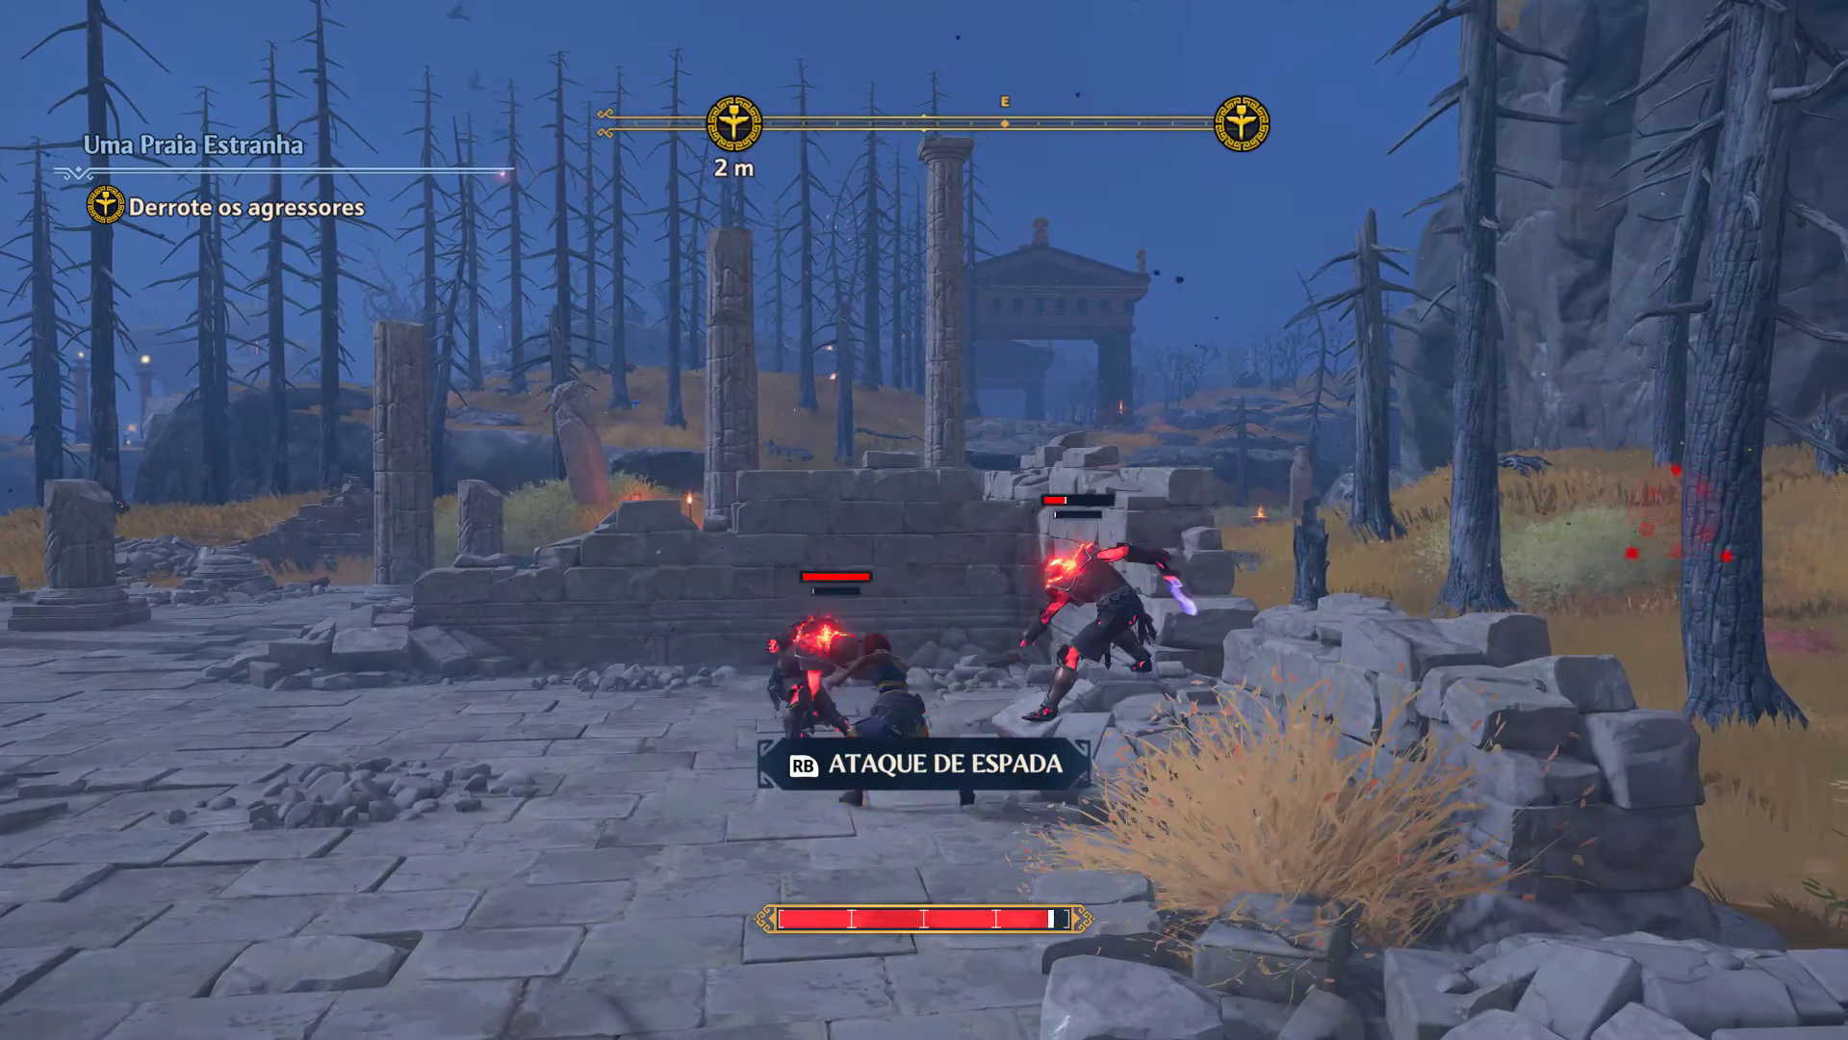
key(a)
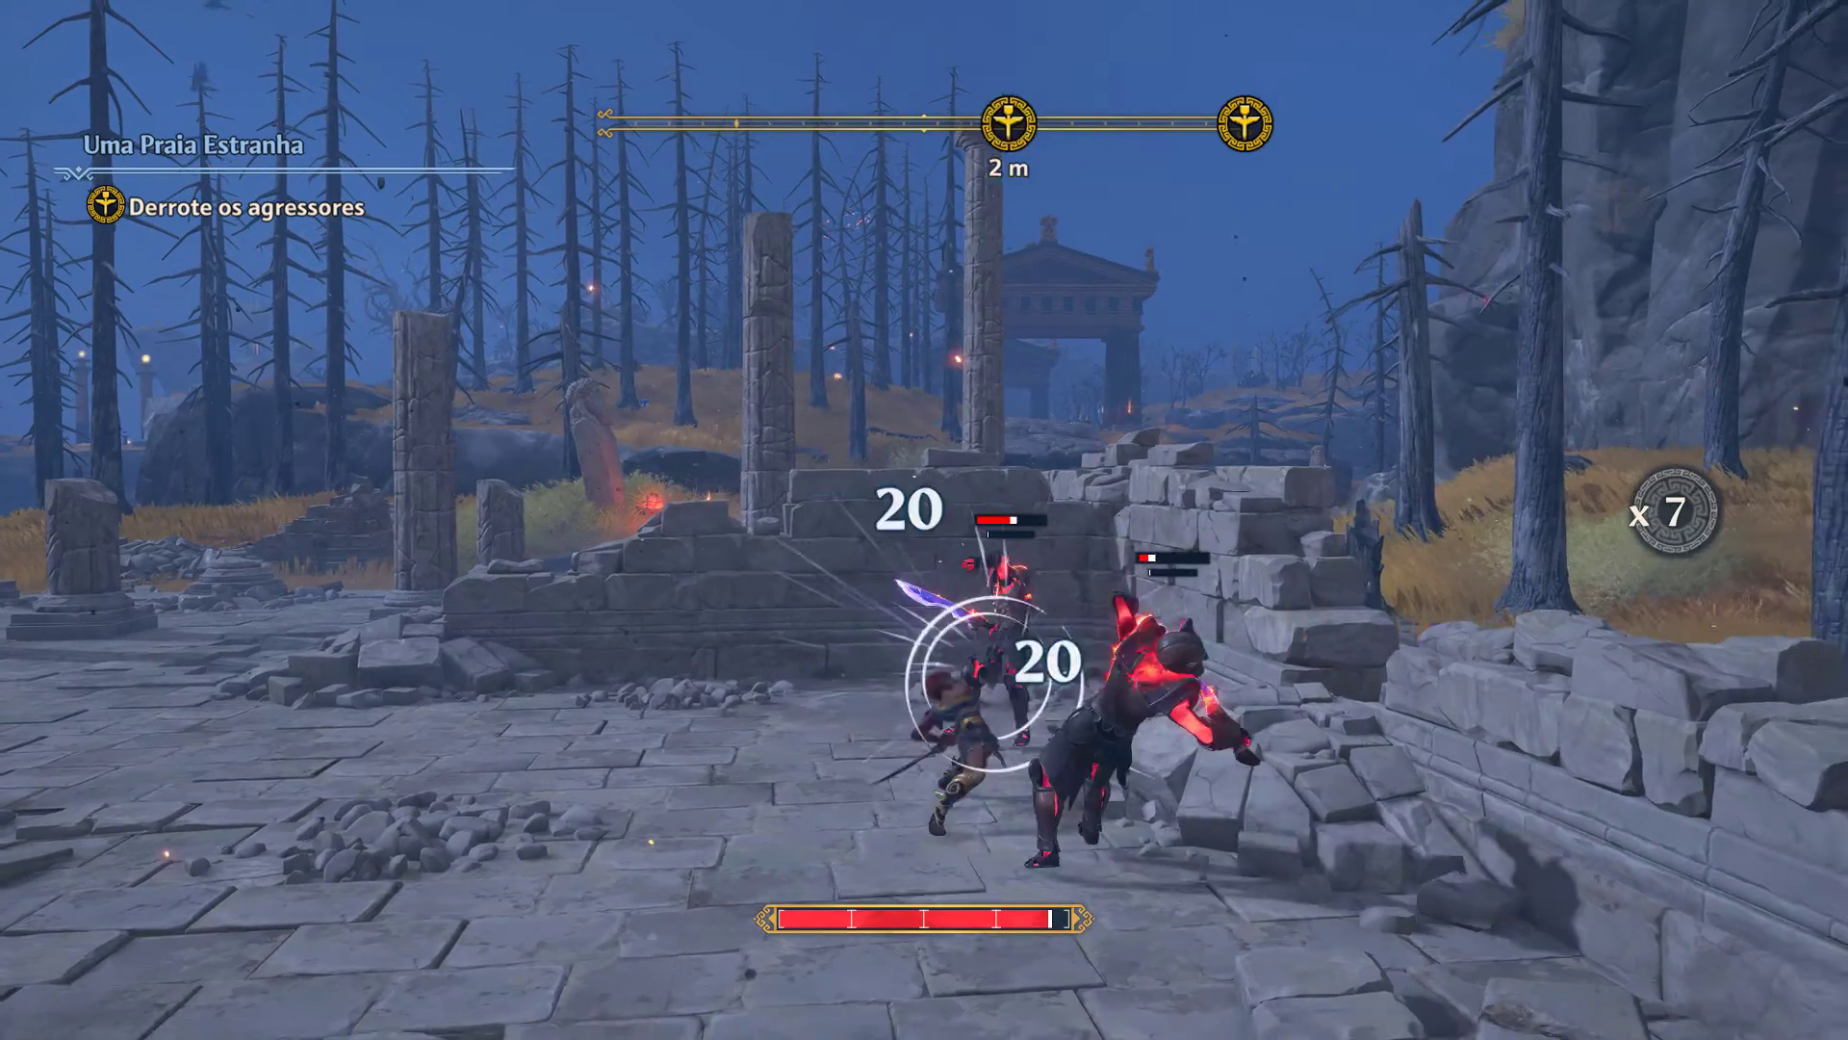
Keep slashing the last enemy until it shatters, then run toward the statue.
key(e)
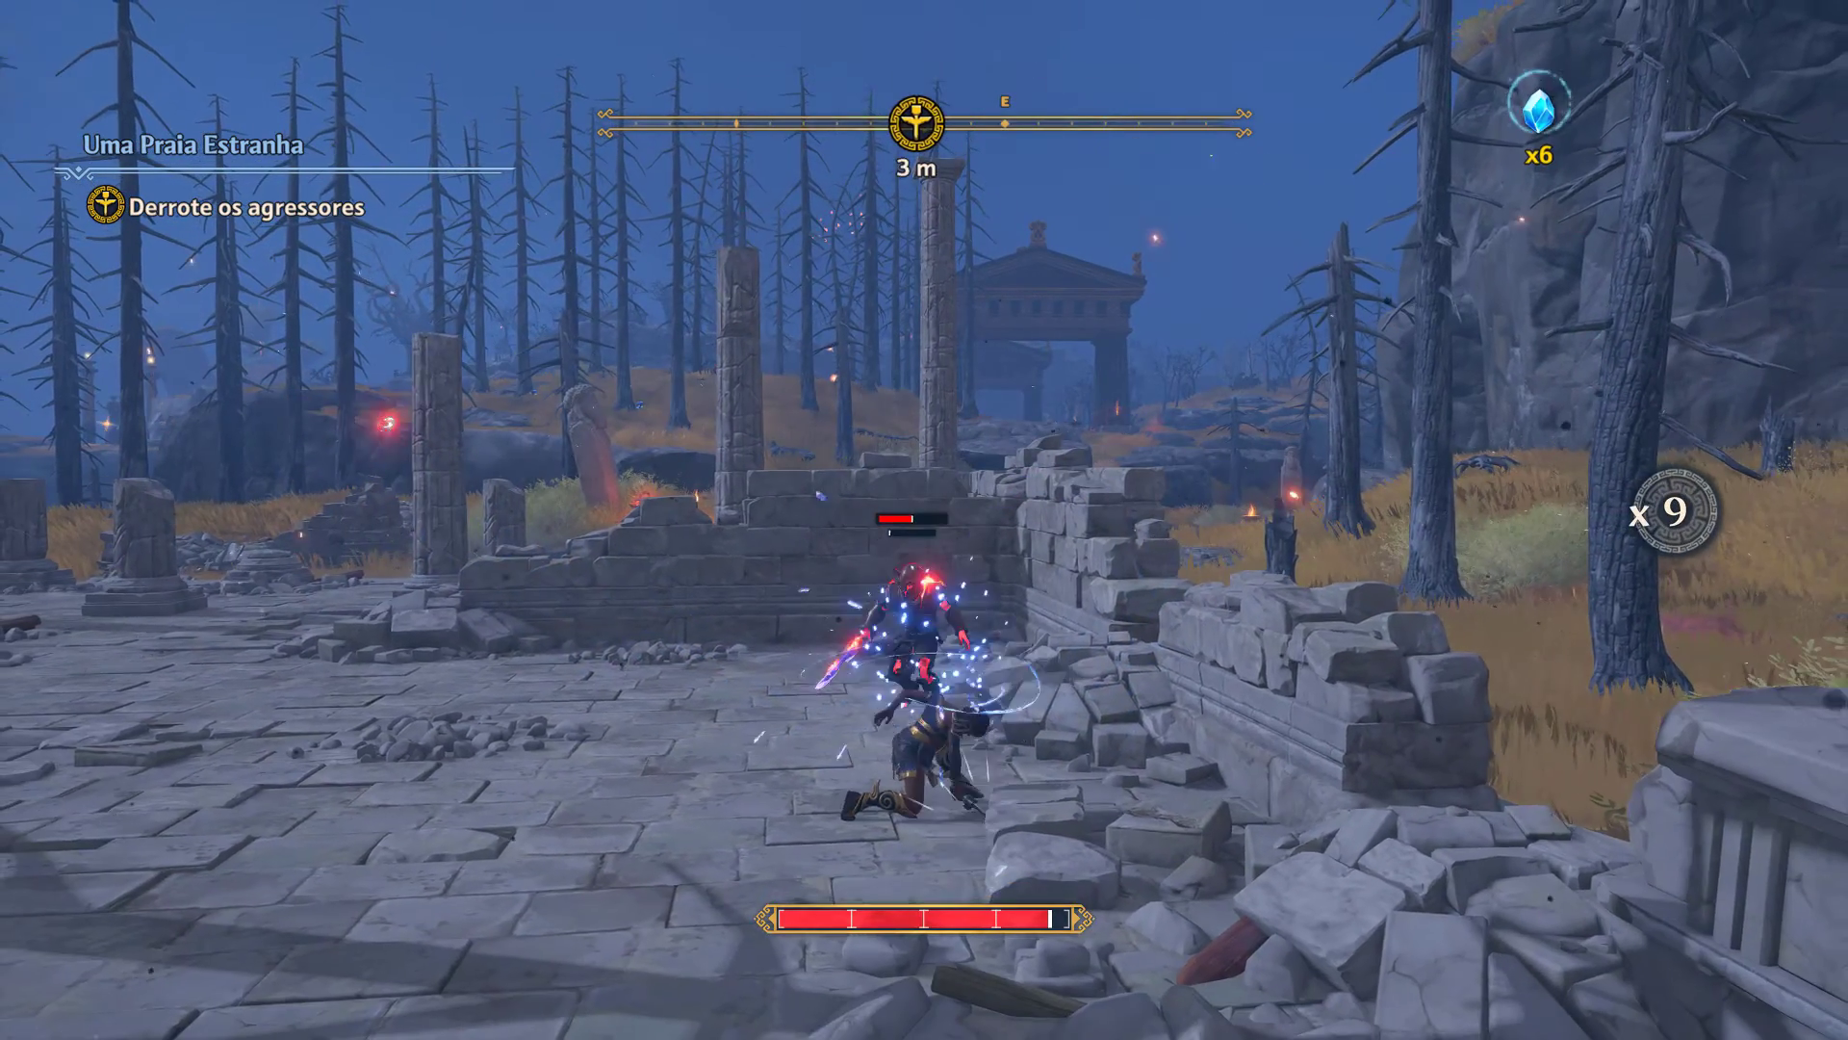
key(e)
key(e)
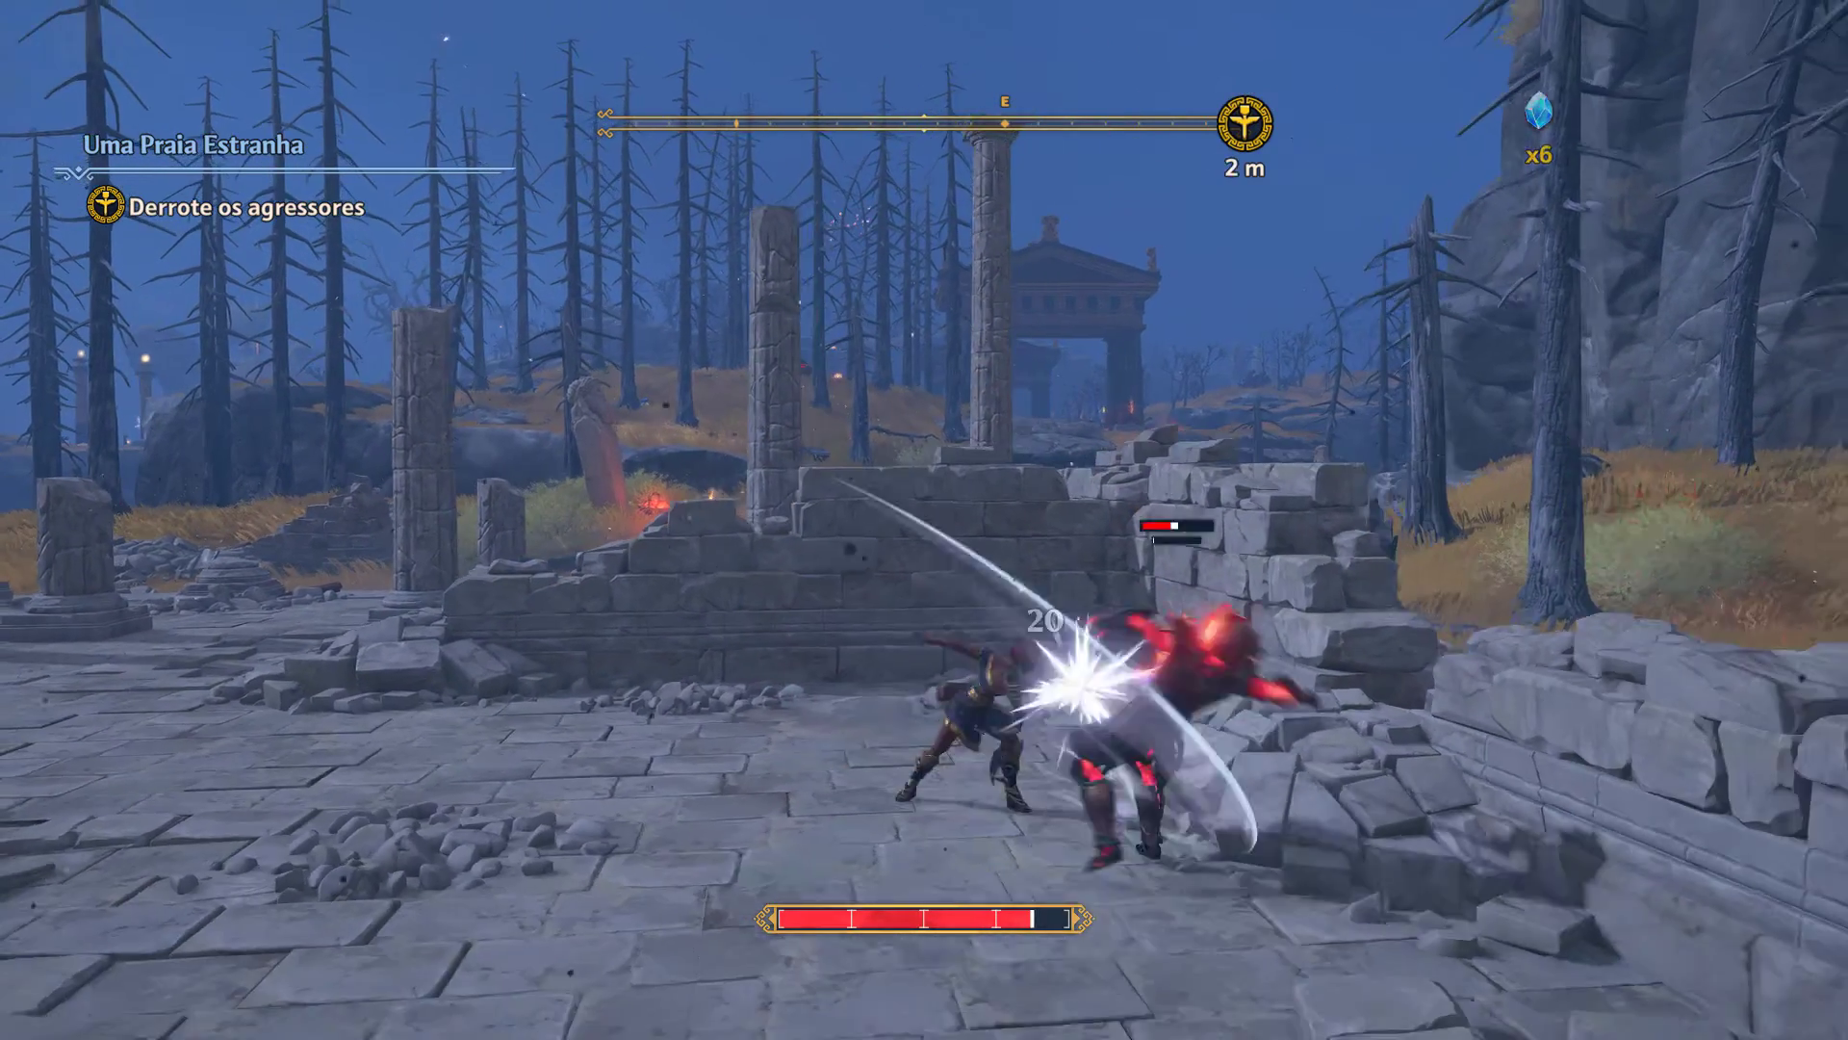
key(e)
key(e)
key(e)
key(e)
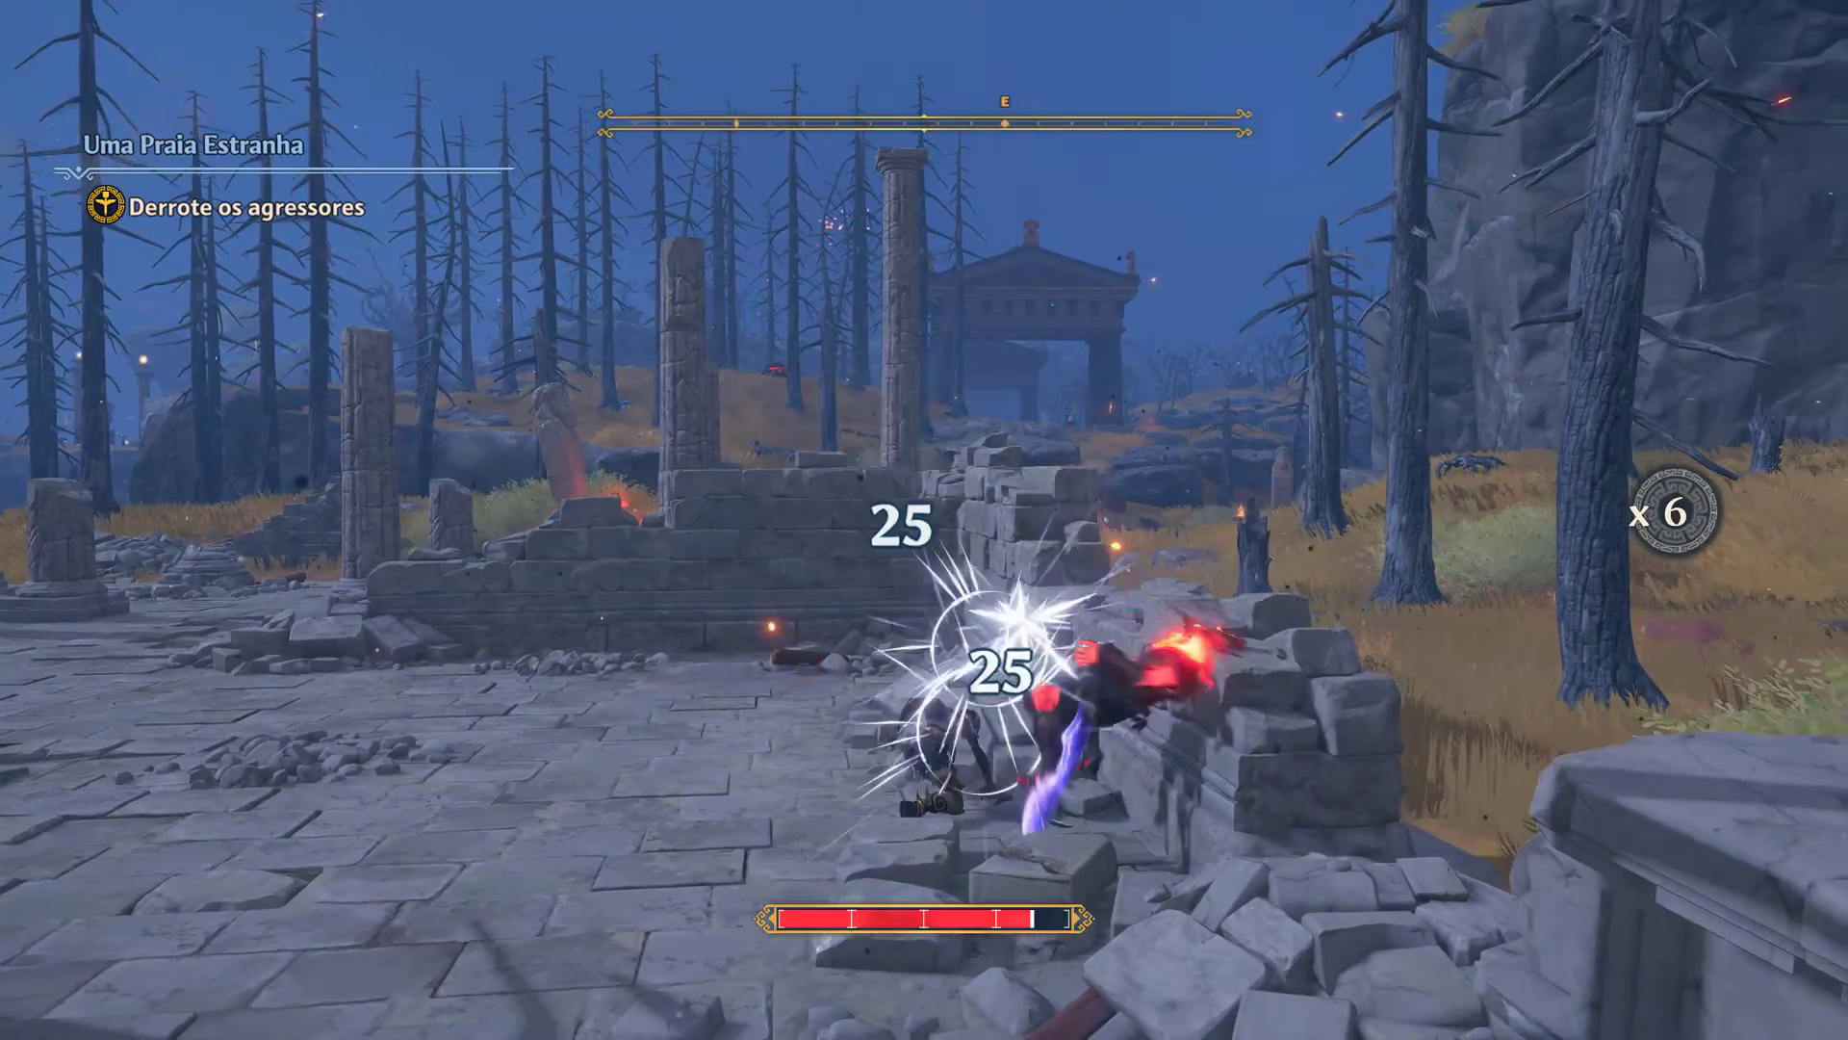
key(e)
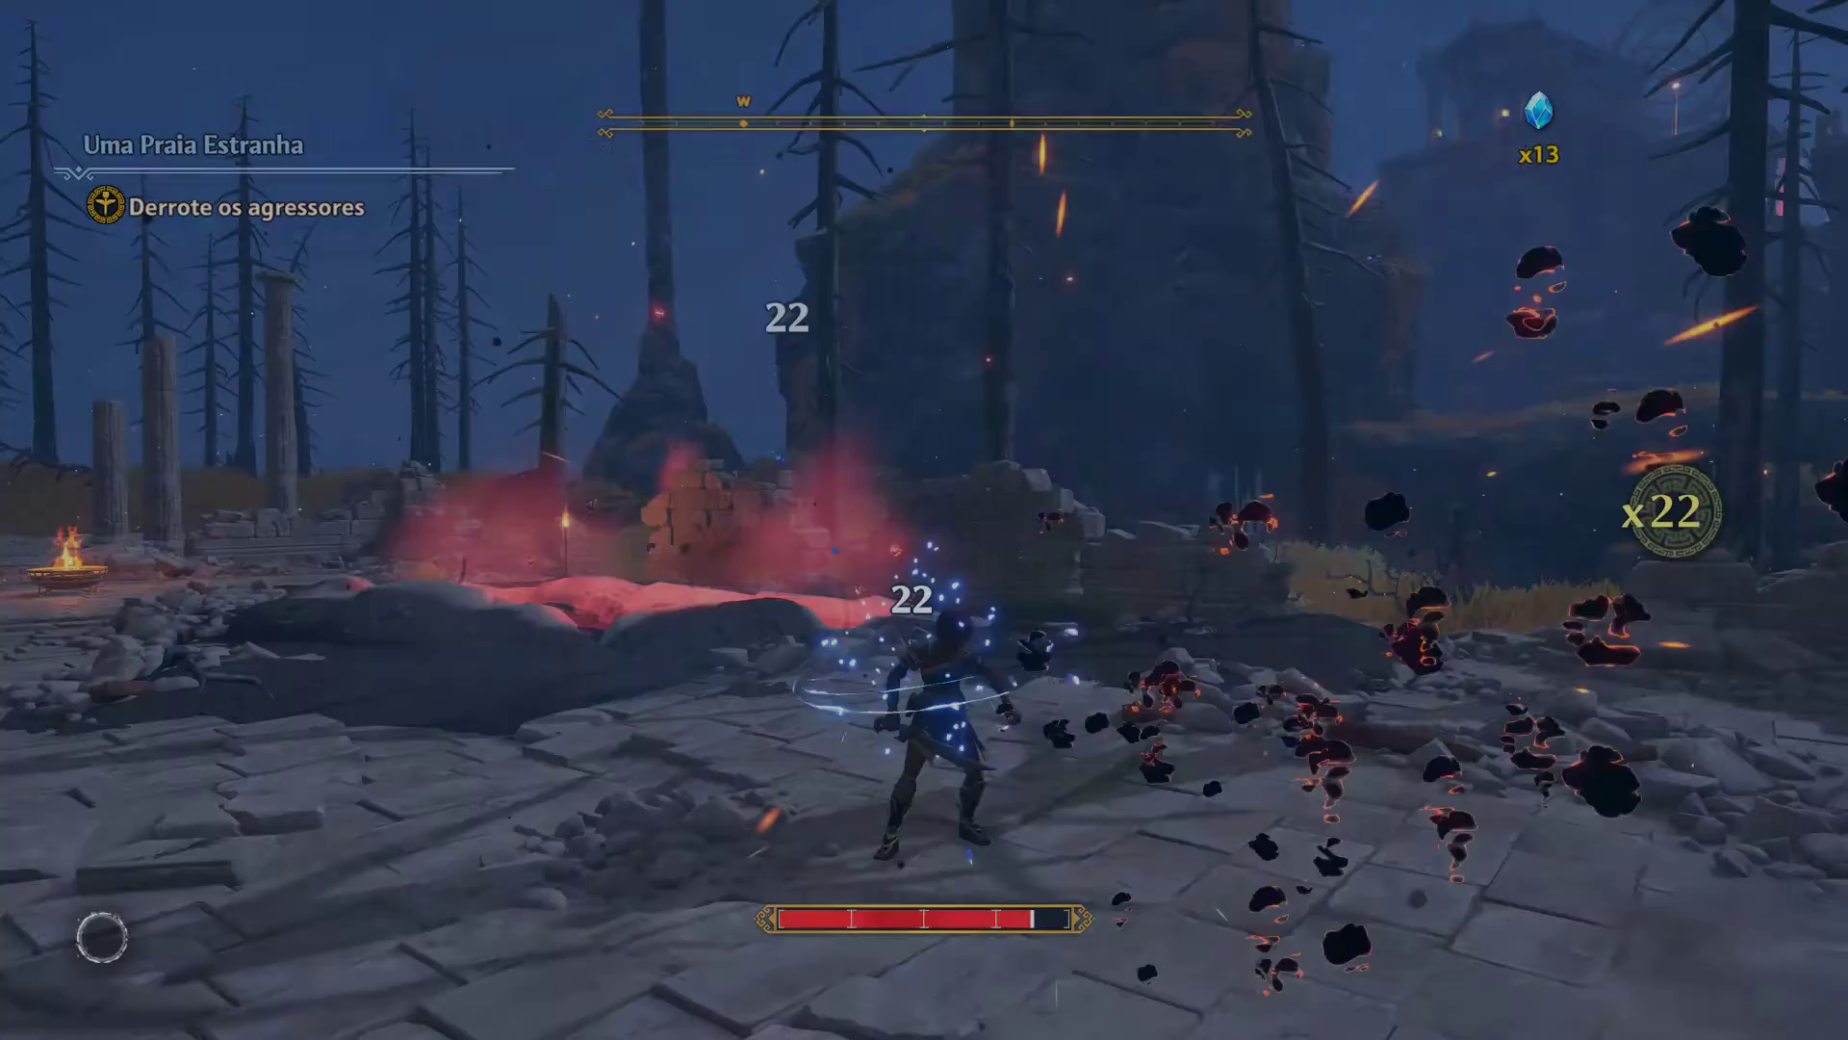
key(w)
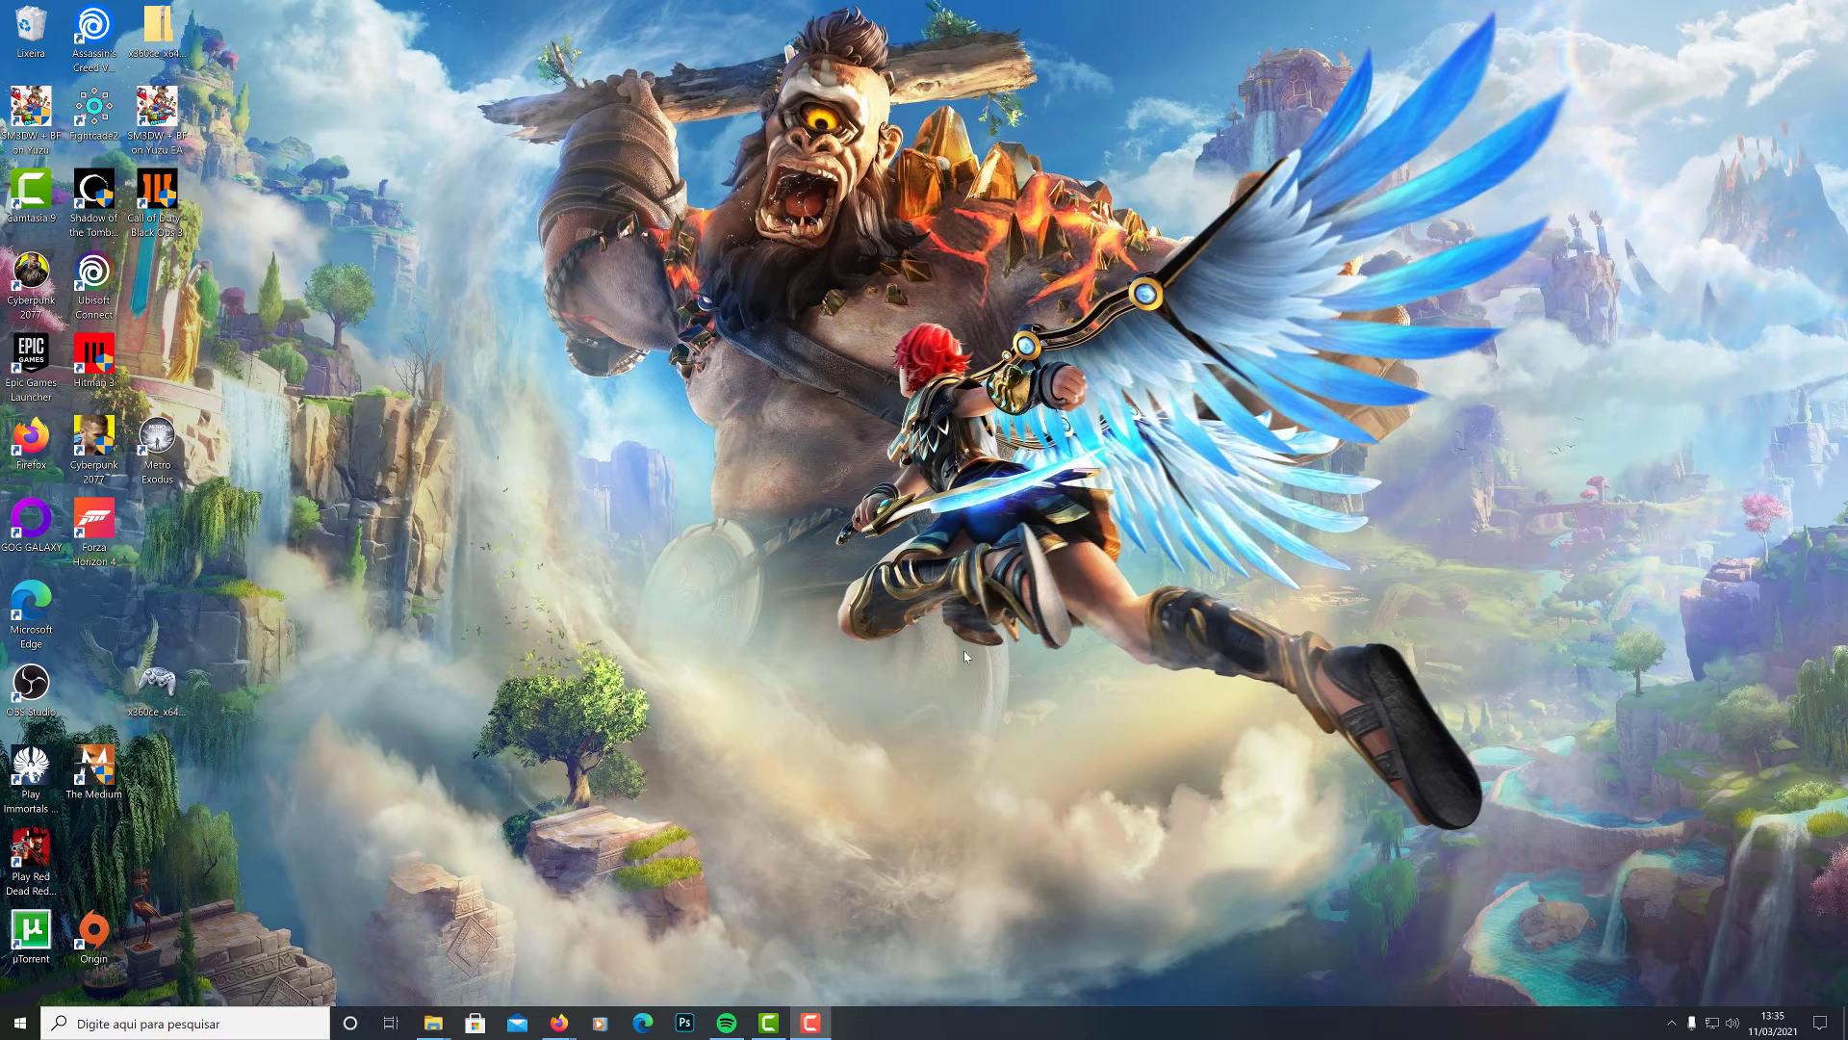
Move the x360ce_x64.exe icon from the left icon column to mid-desktop.
drag(151, 704, 782, 734)
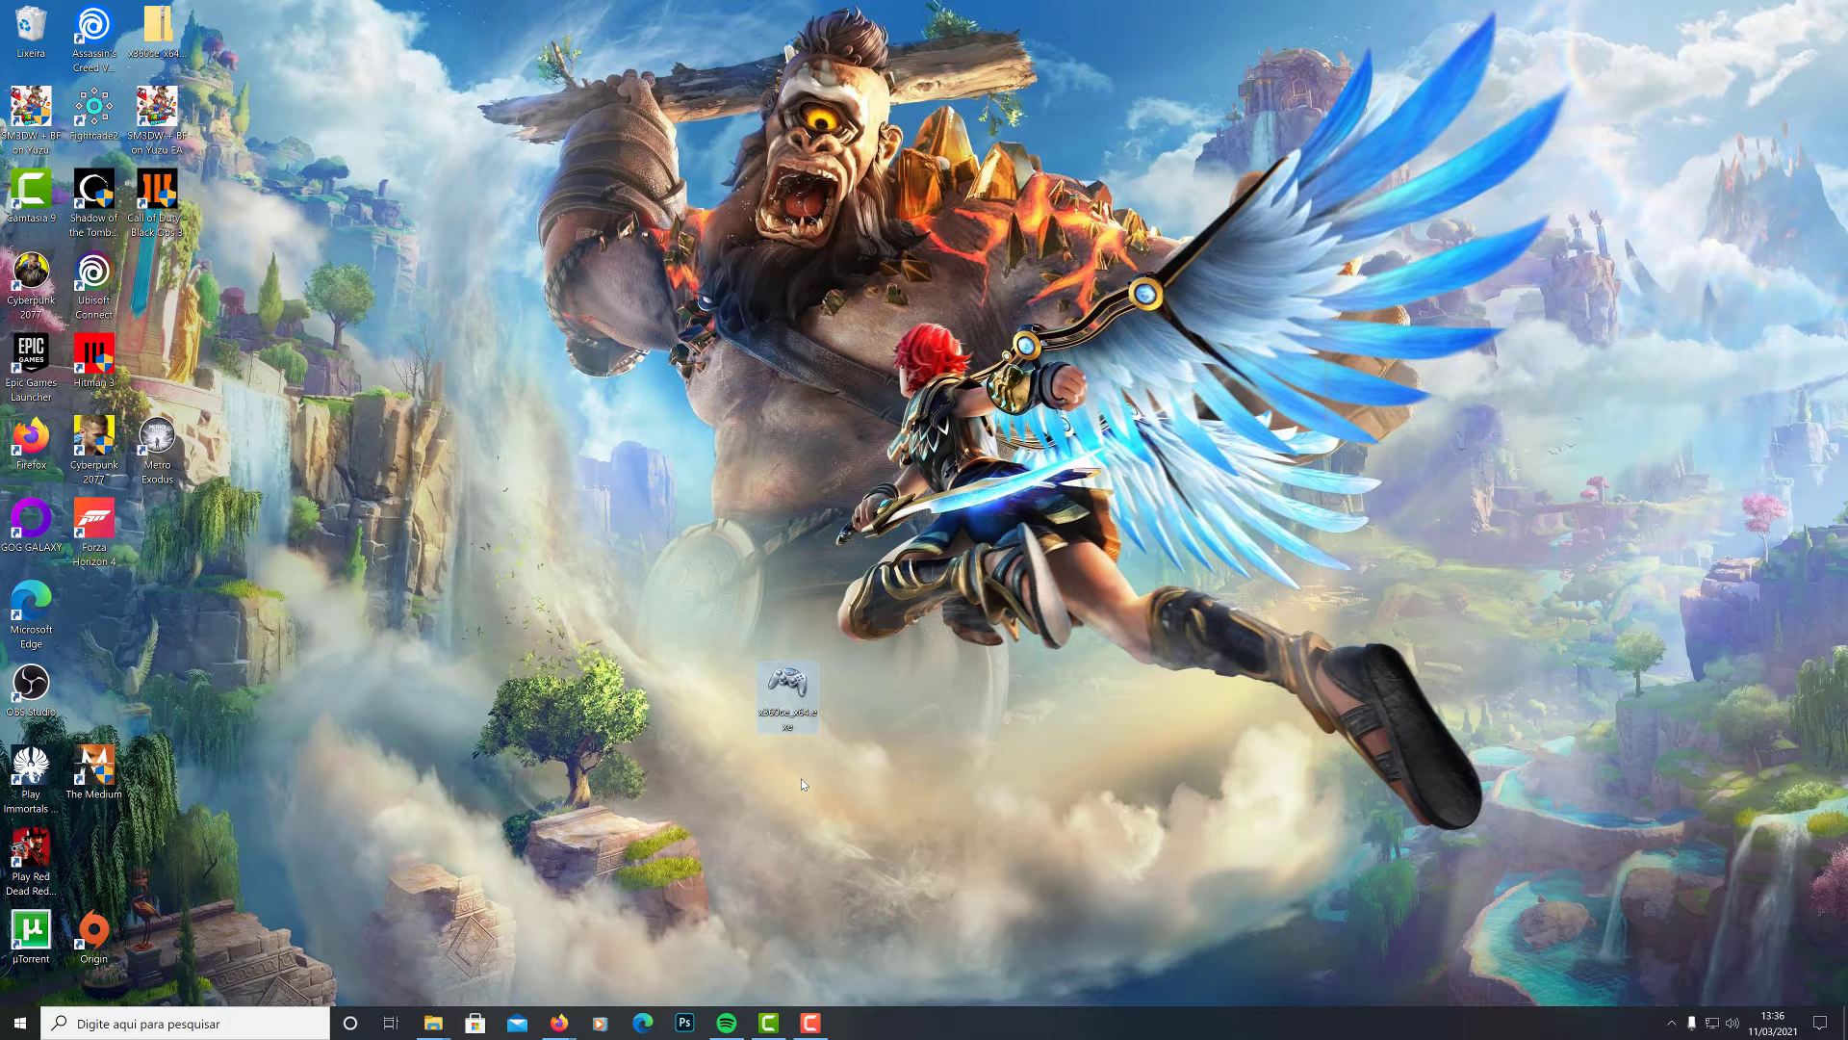
click(805, 716)
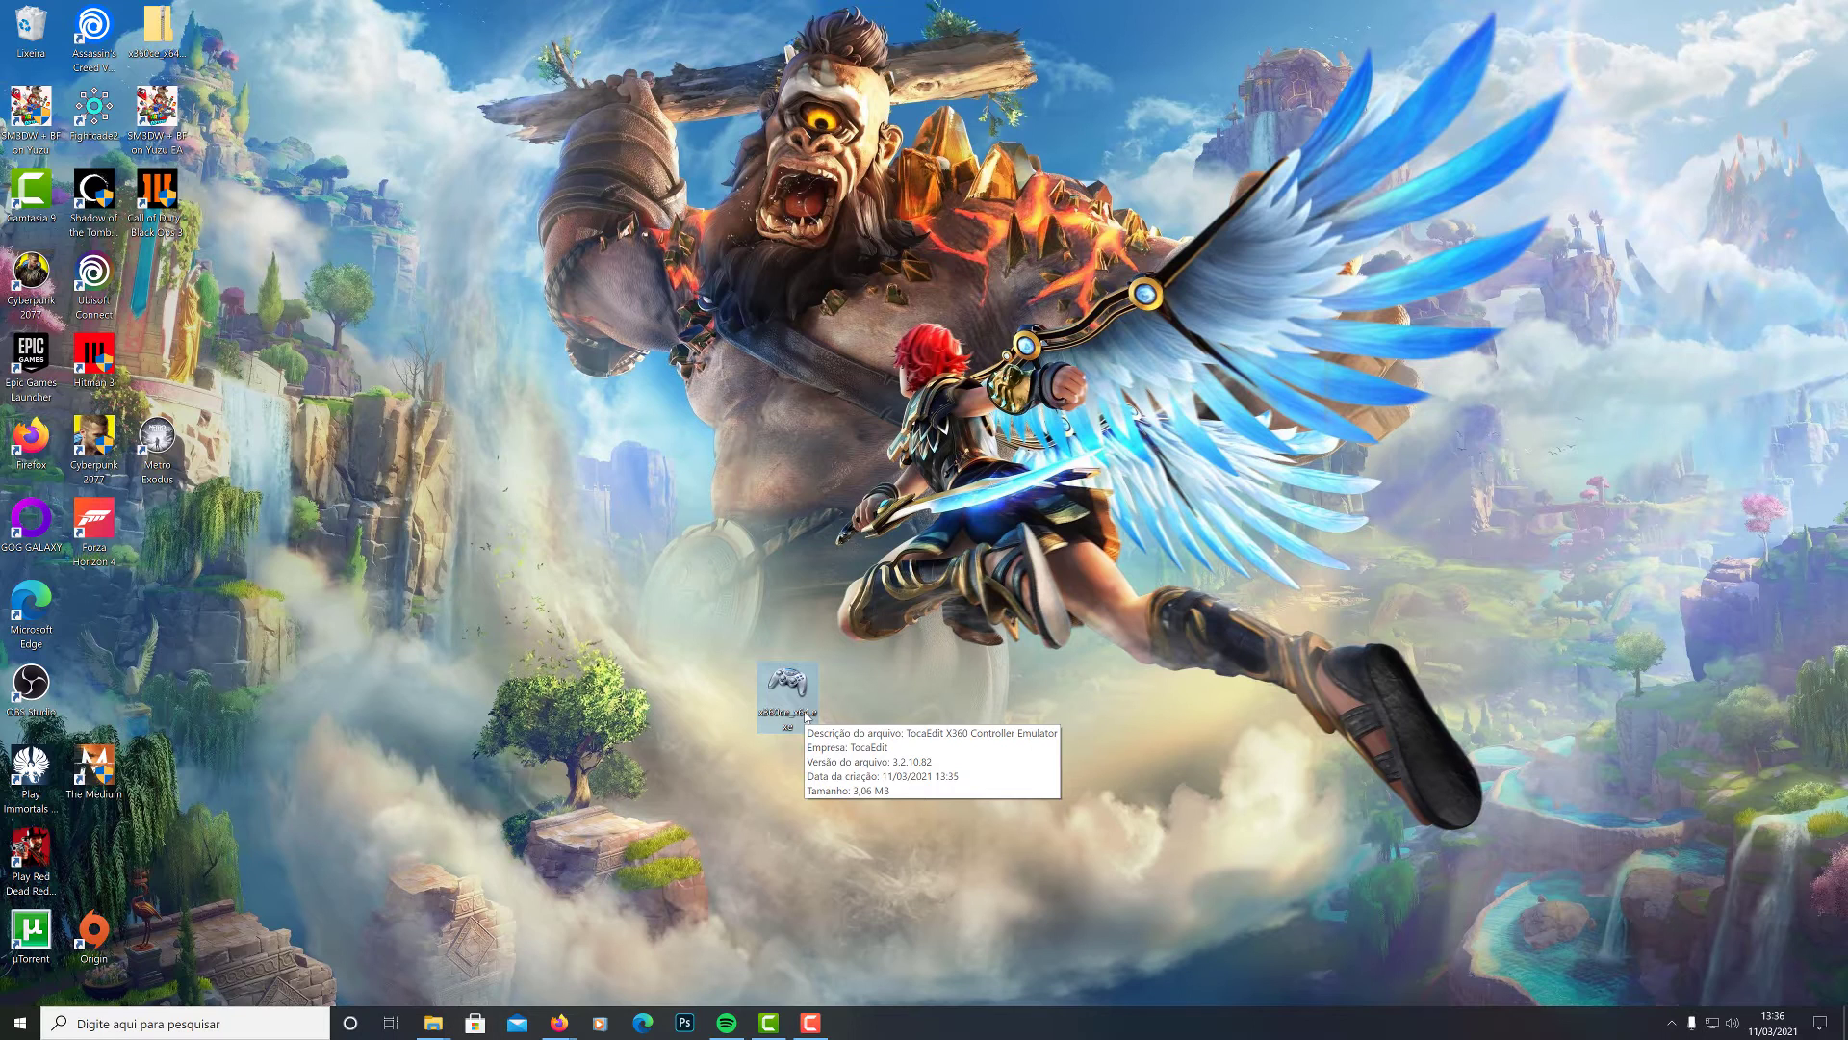
click(880, 757)
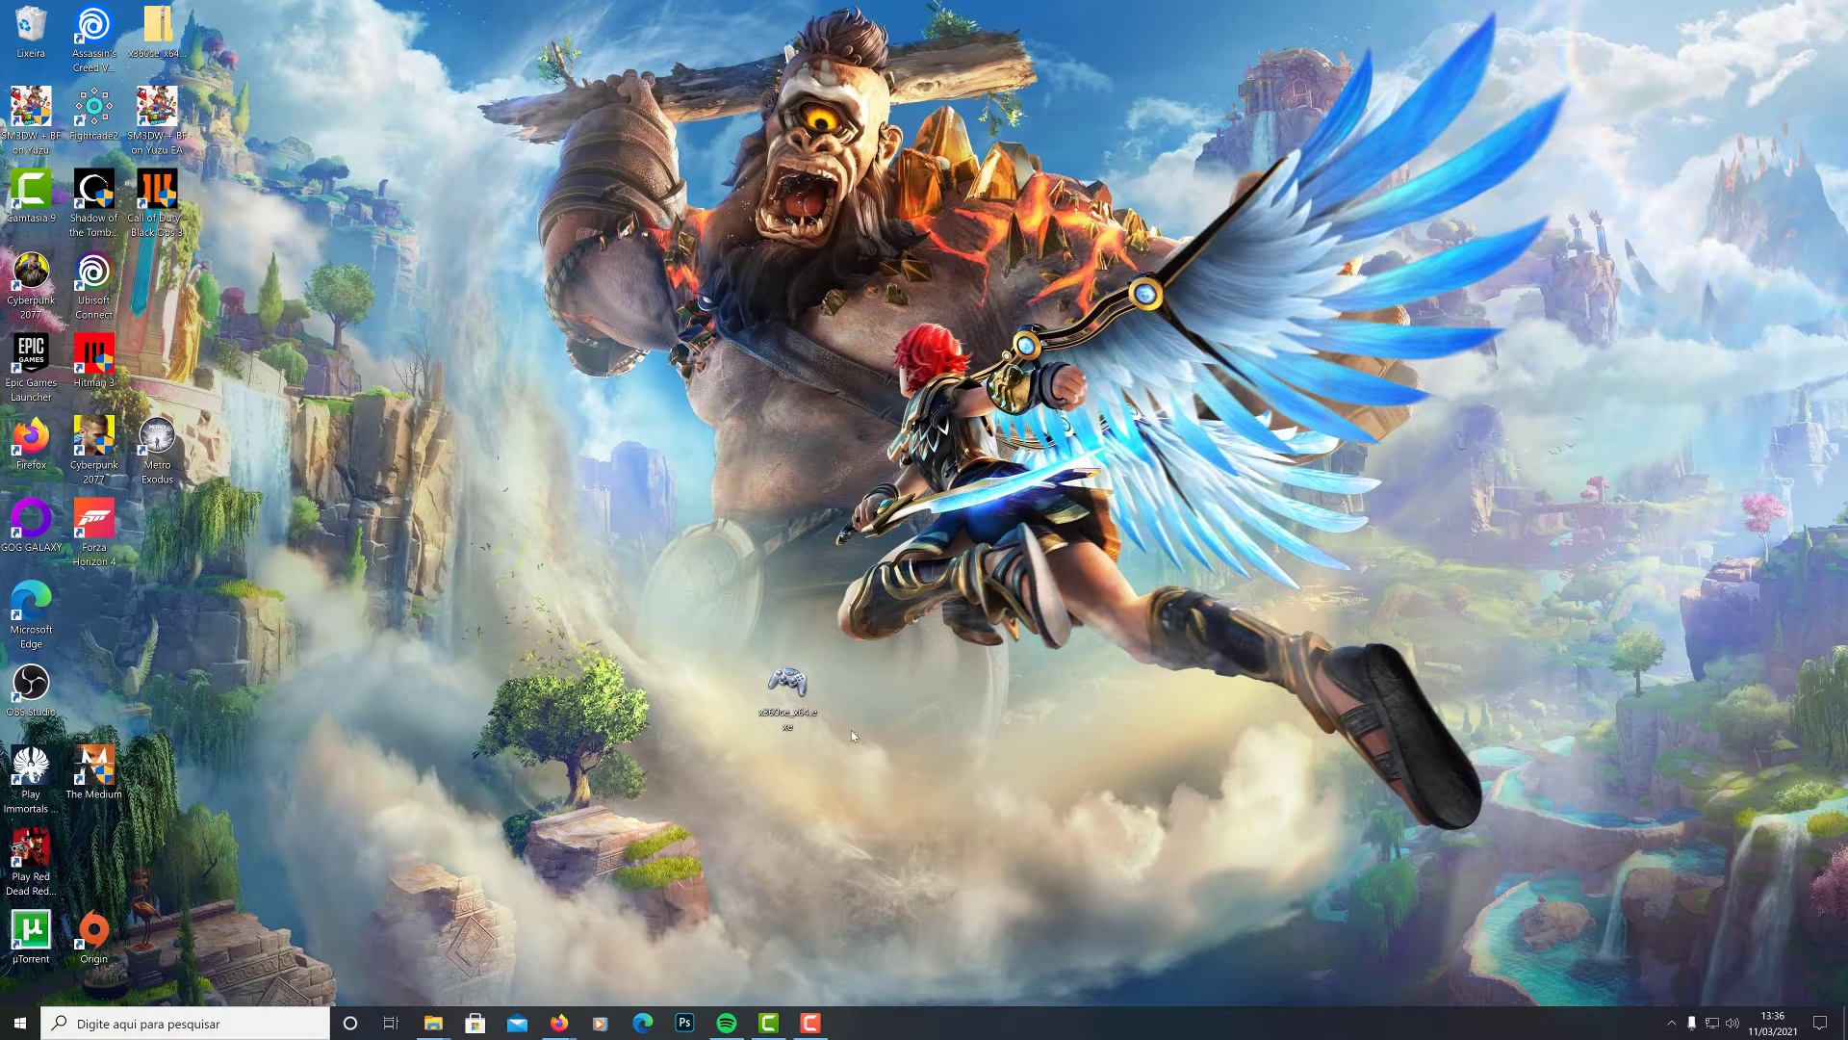
Cut x360ce_x64.exe from the desktop and bring up the Immortals Fenyx Rising folder window.
right_click(788, 681)
click(849, 537)
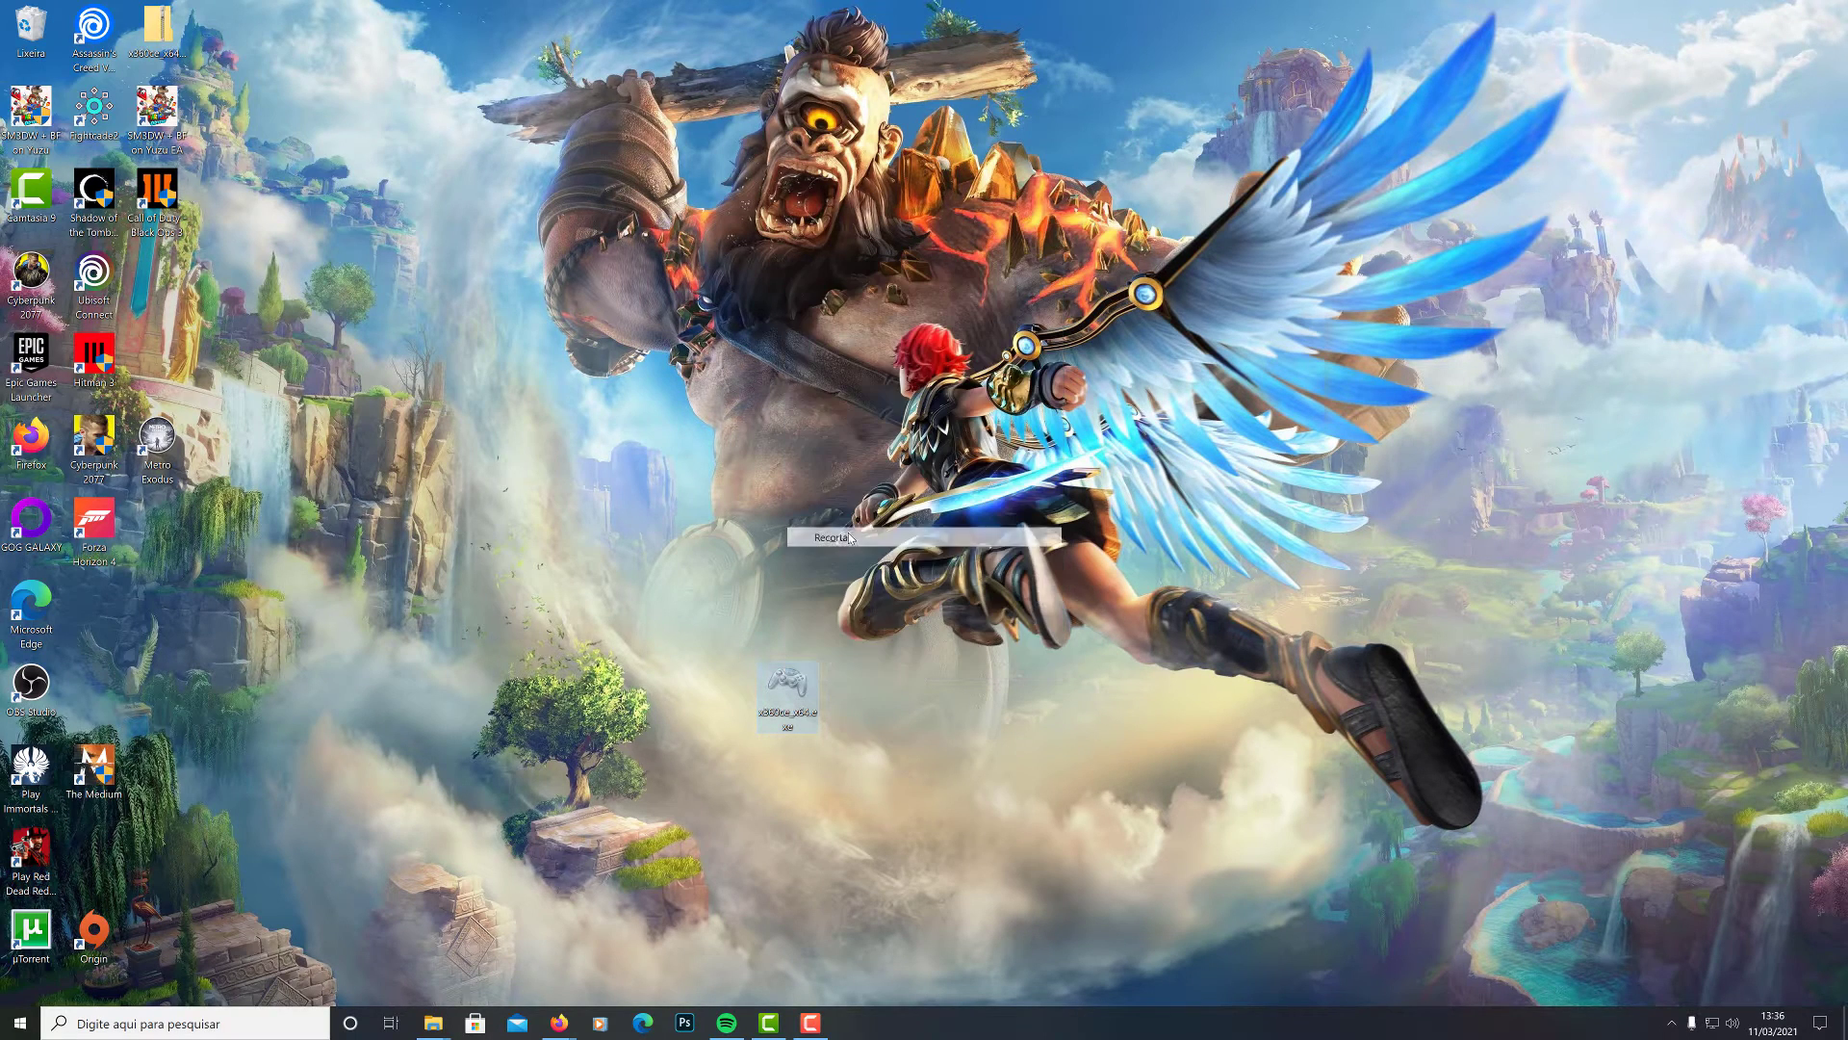
mouse_move(448, 1027)
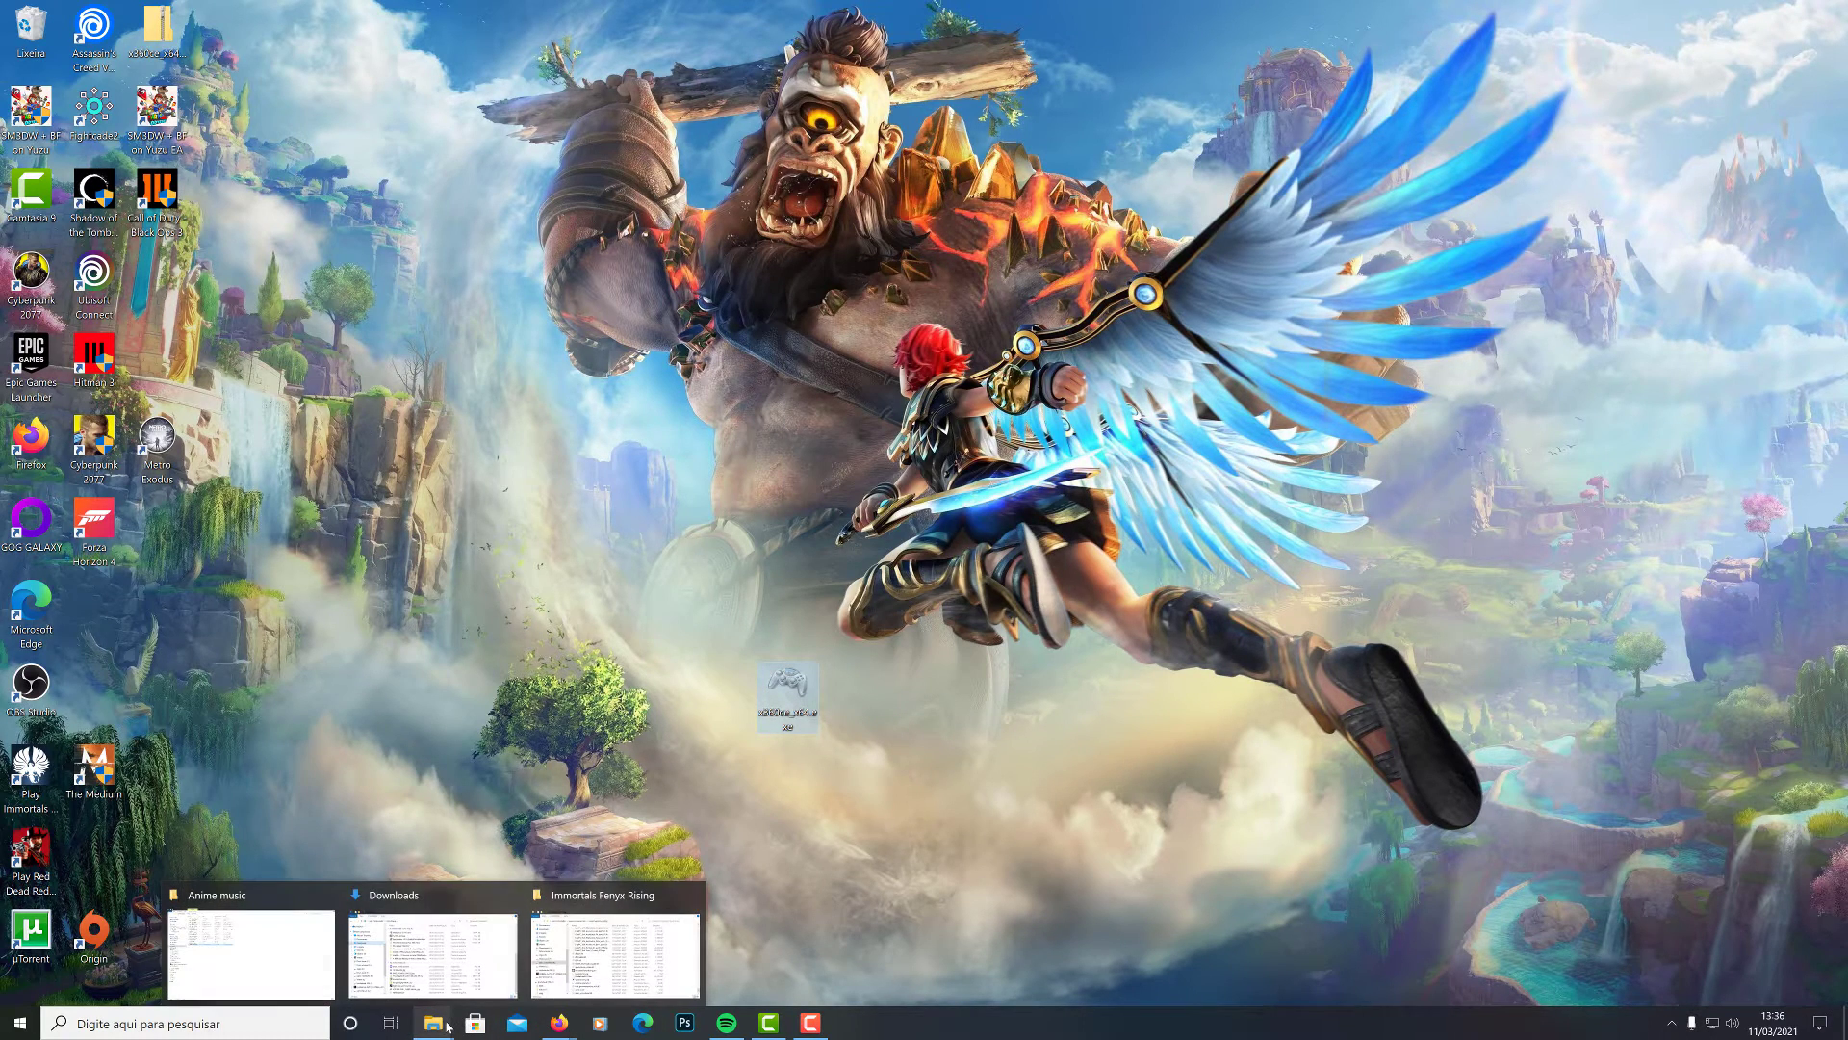
click(609, 960)
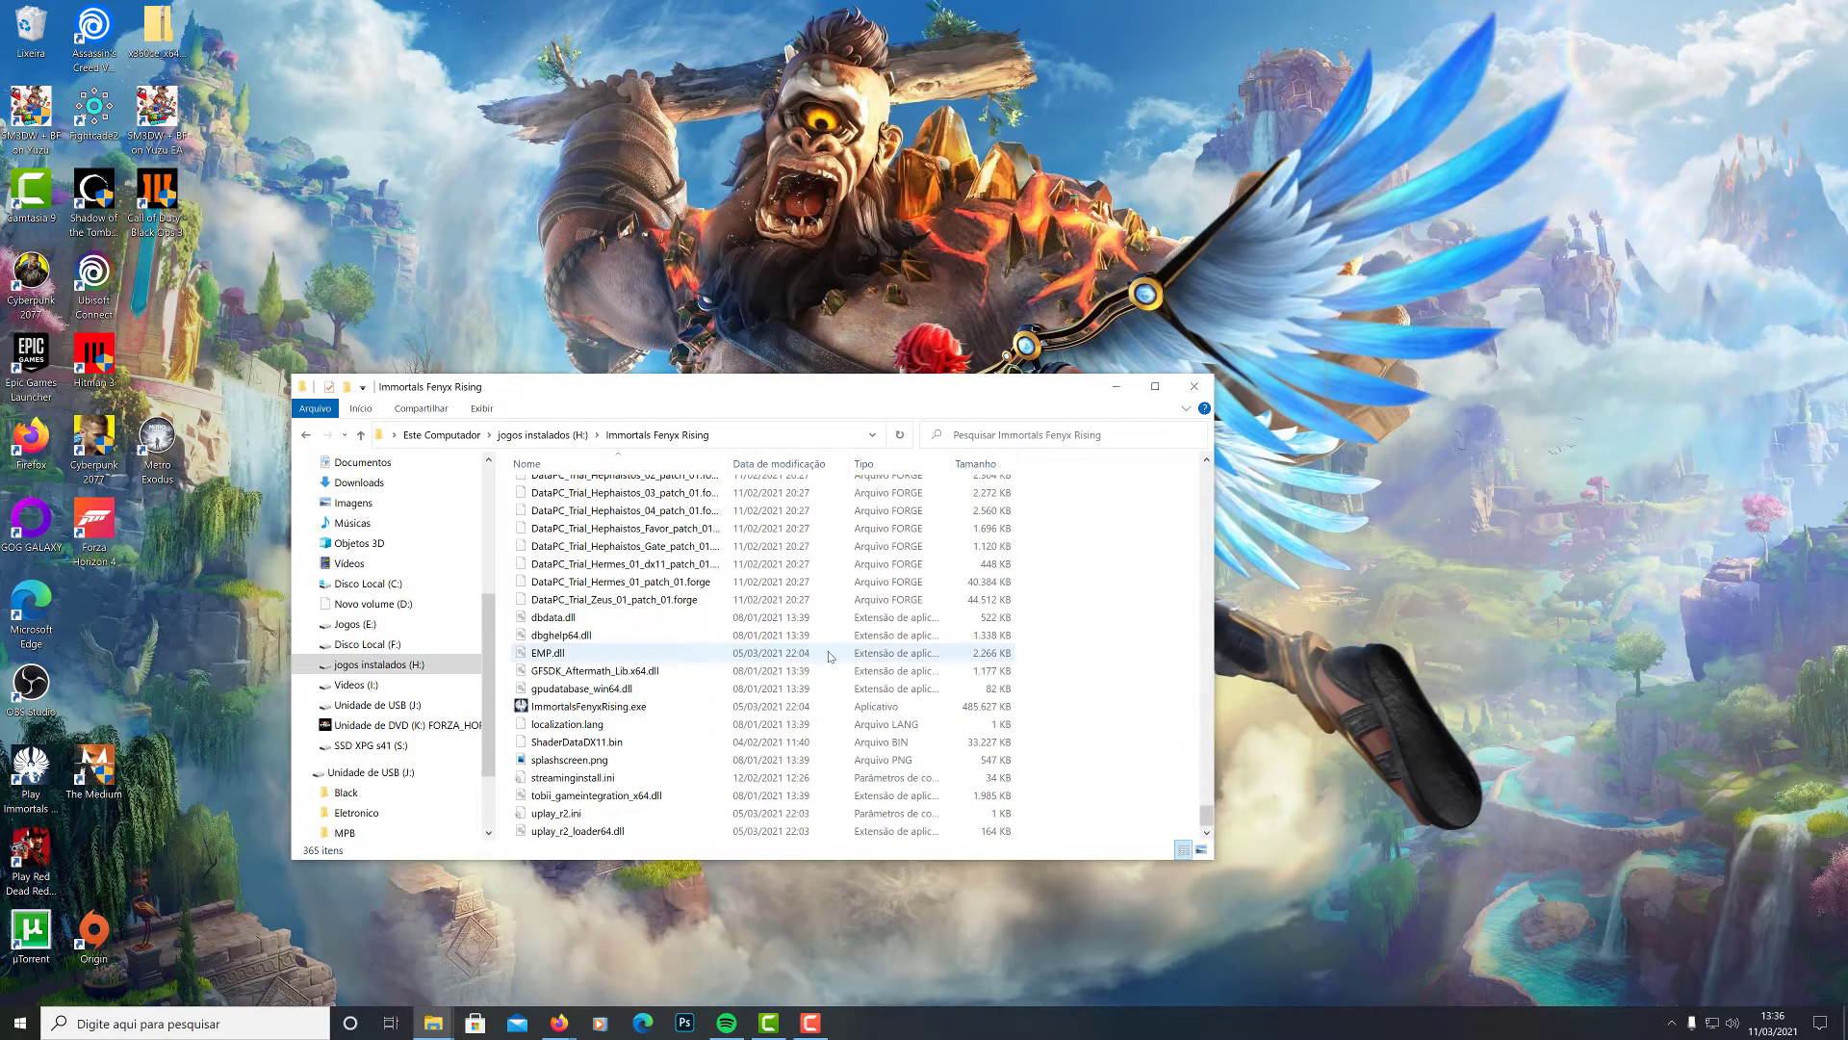
drag(737, 390, 854, 299)
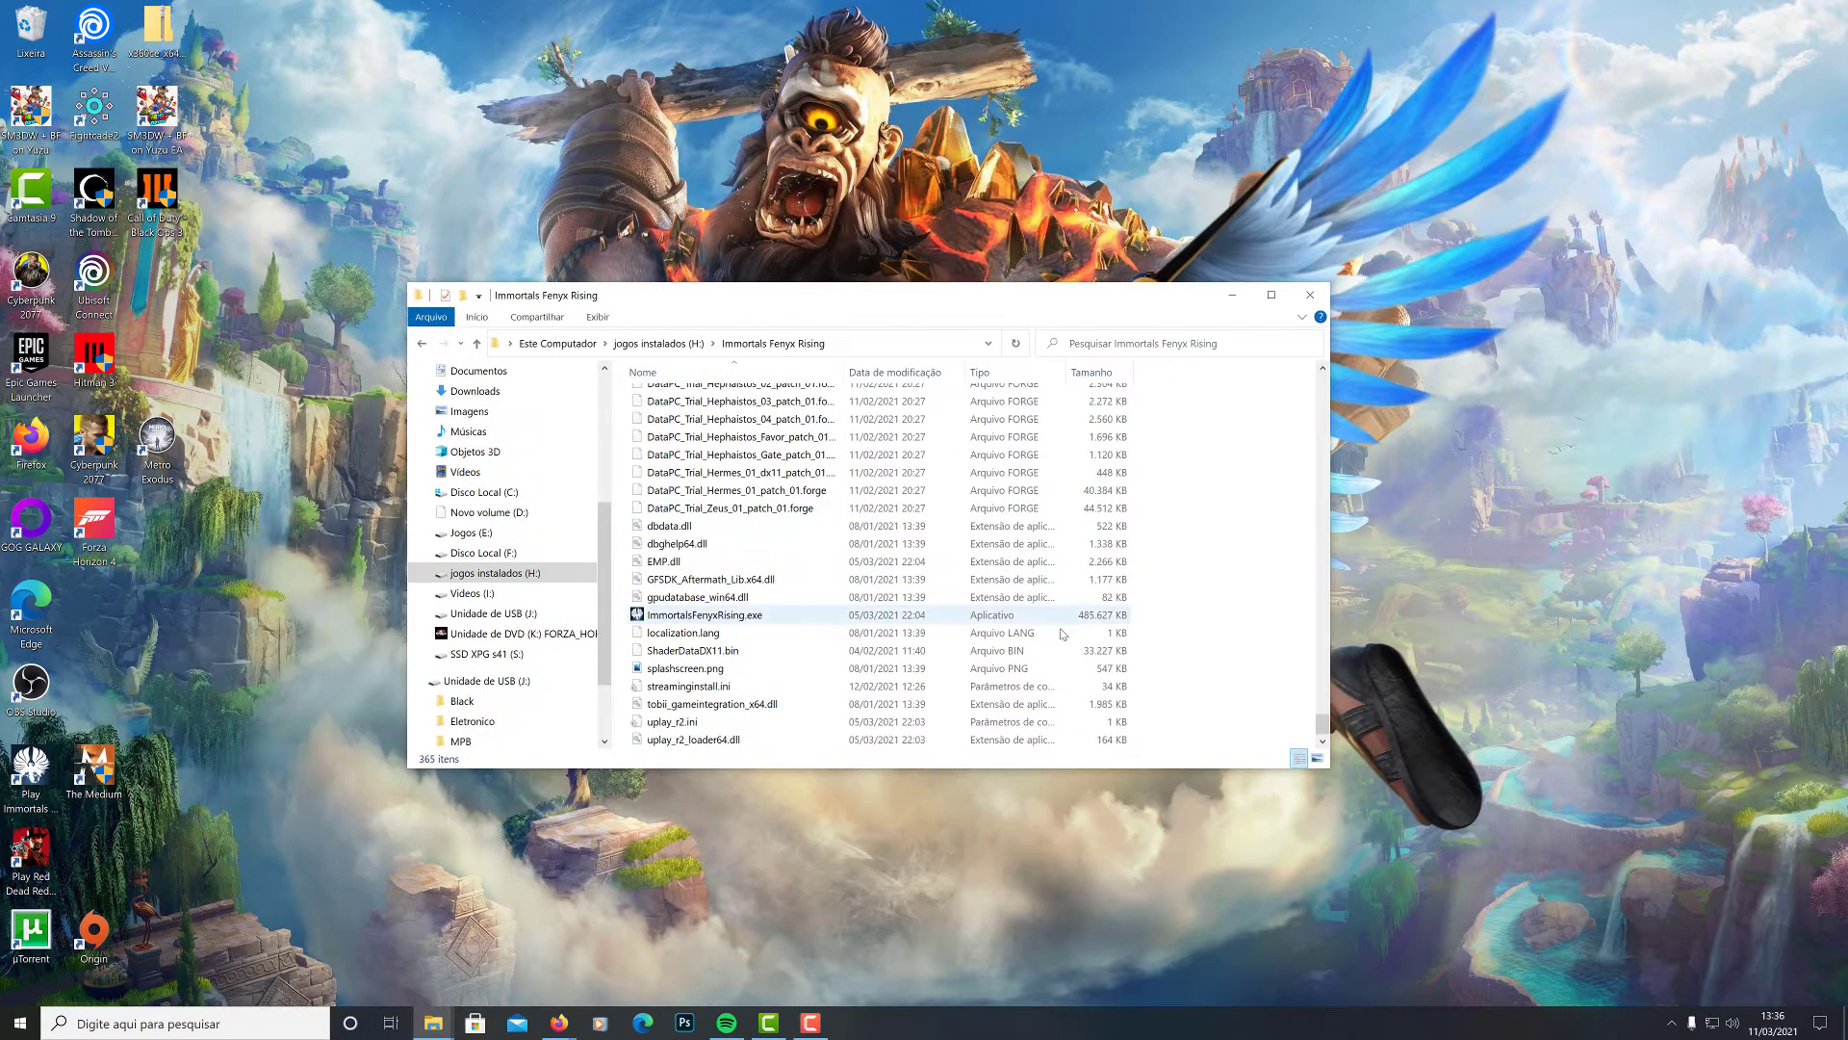
Paste x360ce_x64.exe into the Immortals Fenyx Rising game folder.
right_click(1173, 578)
click(1213, 694)
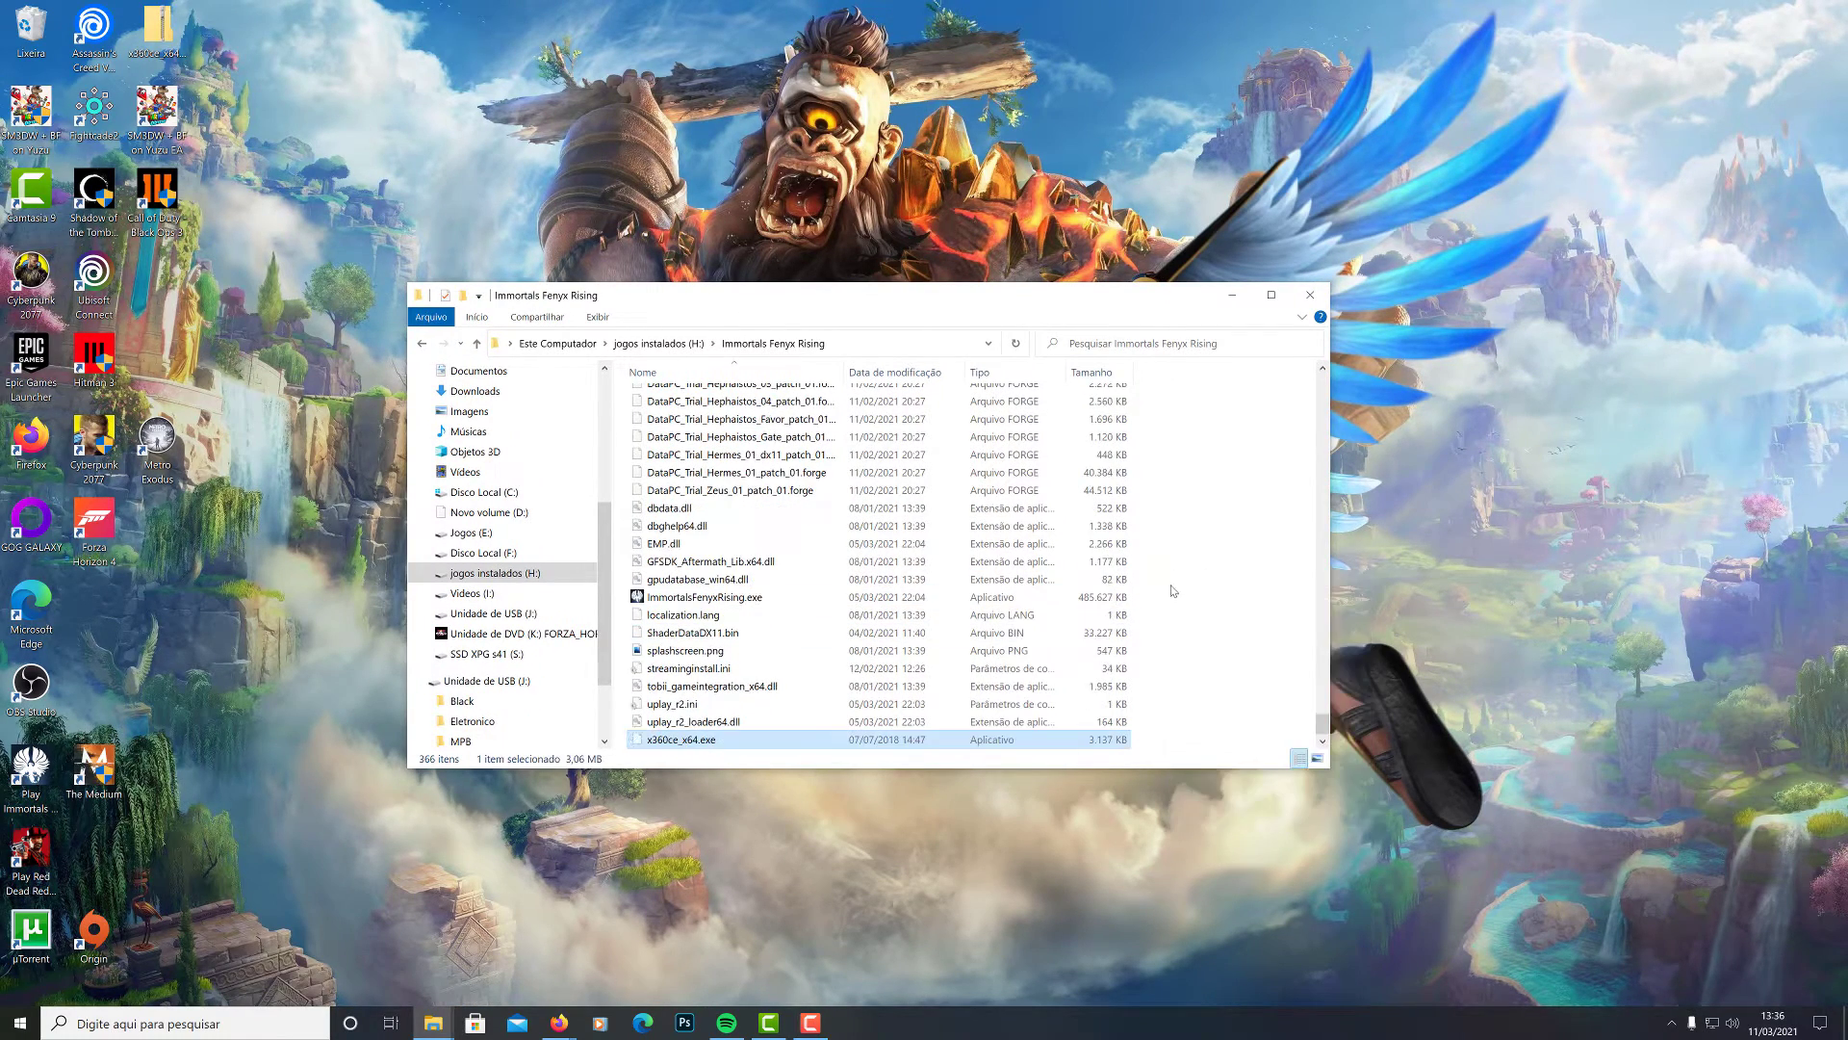
click(1205, 601)
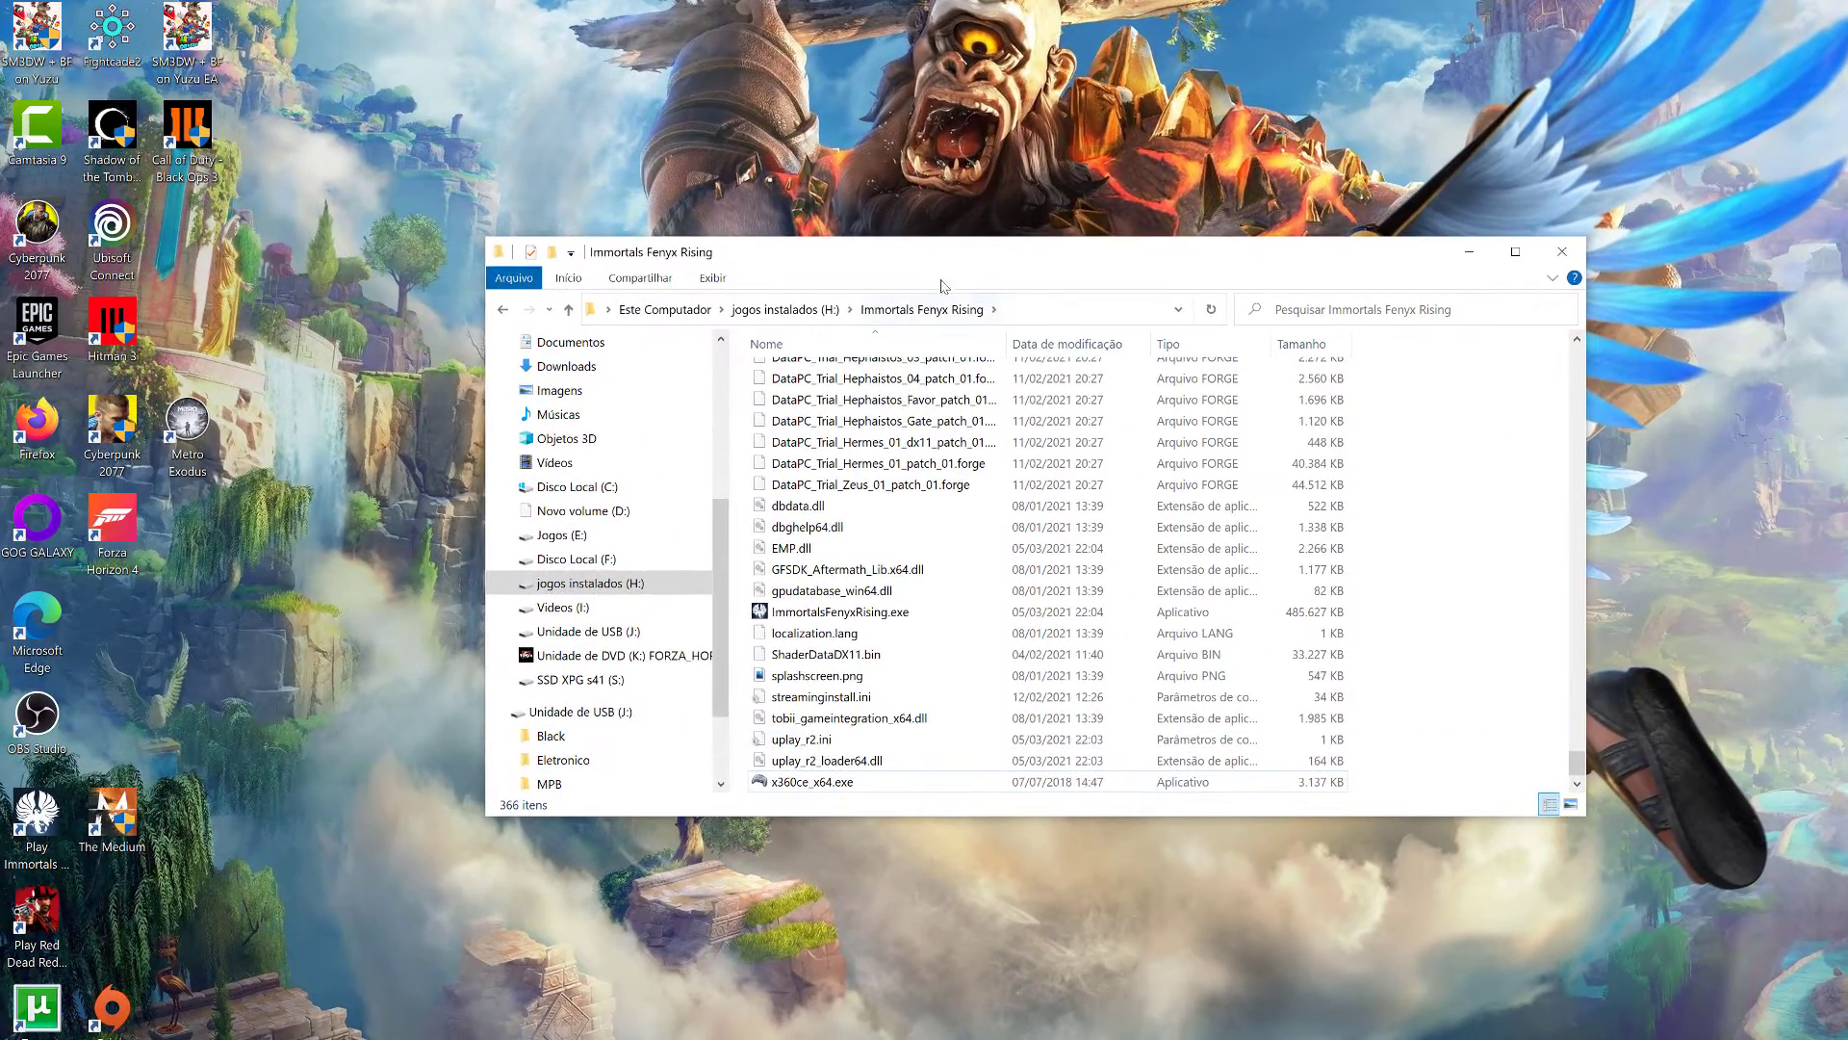
drag(943, 252, 1062, 233)
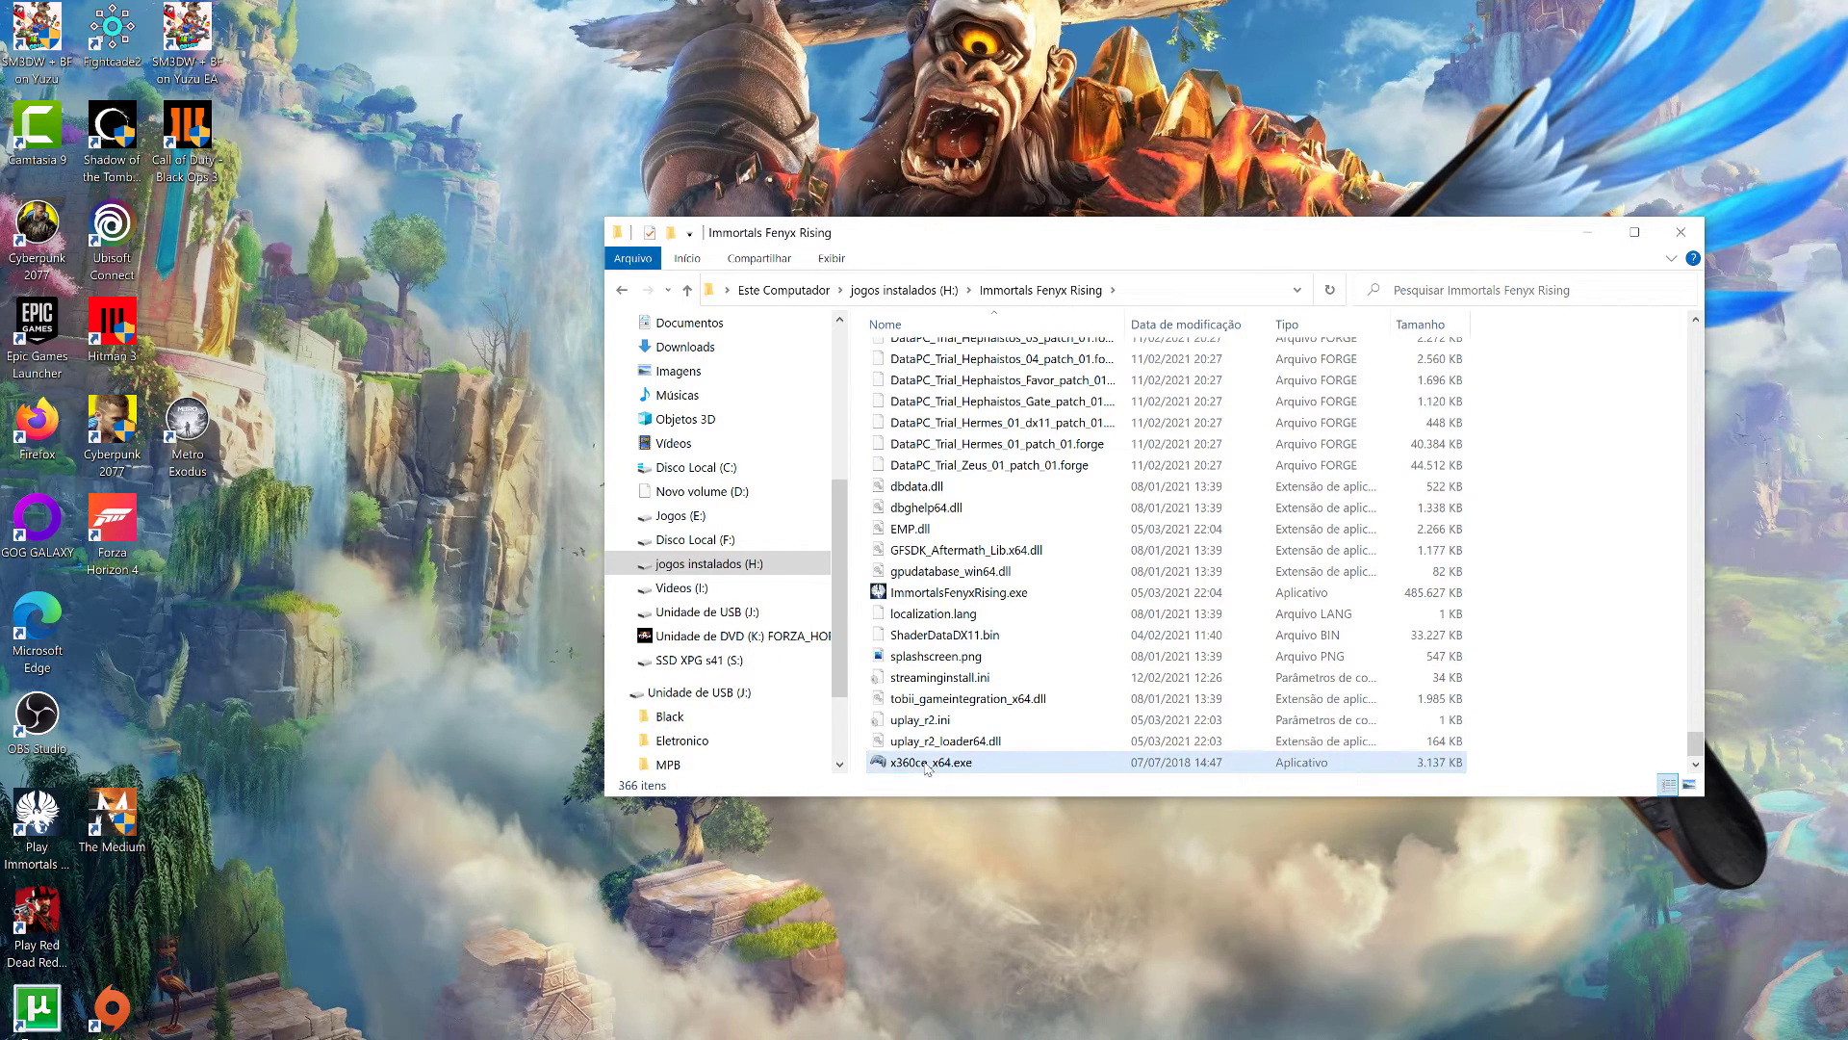
mouse_move(927, 766)
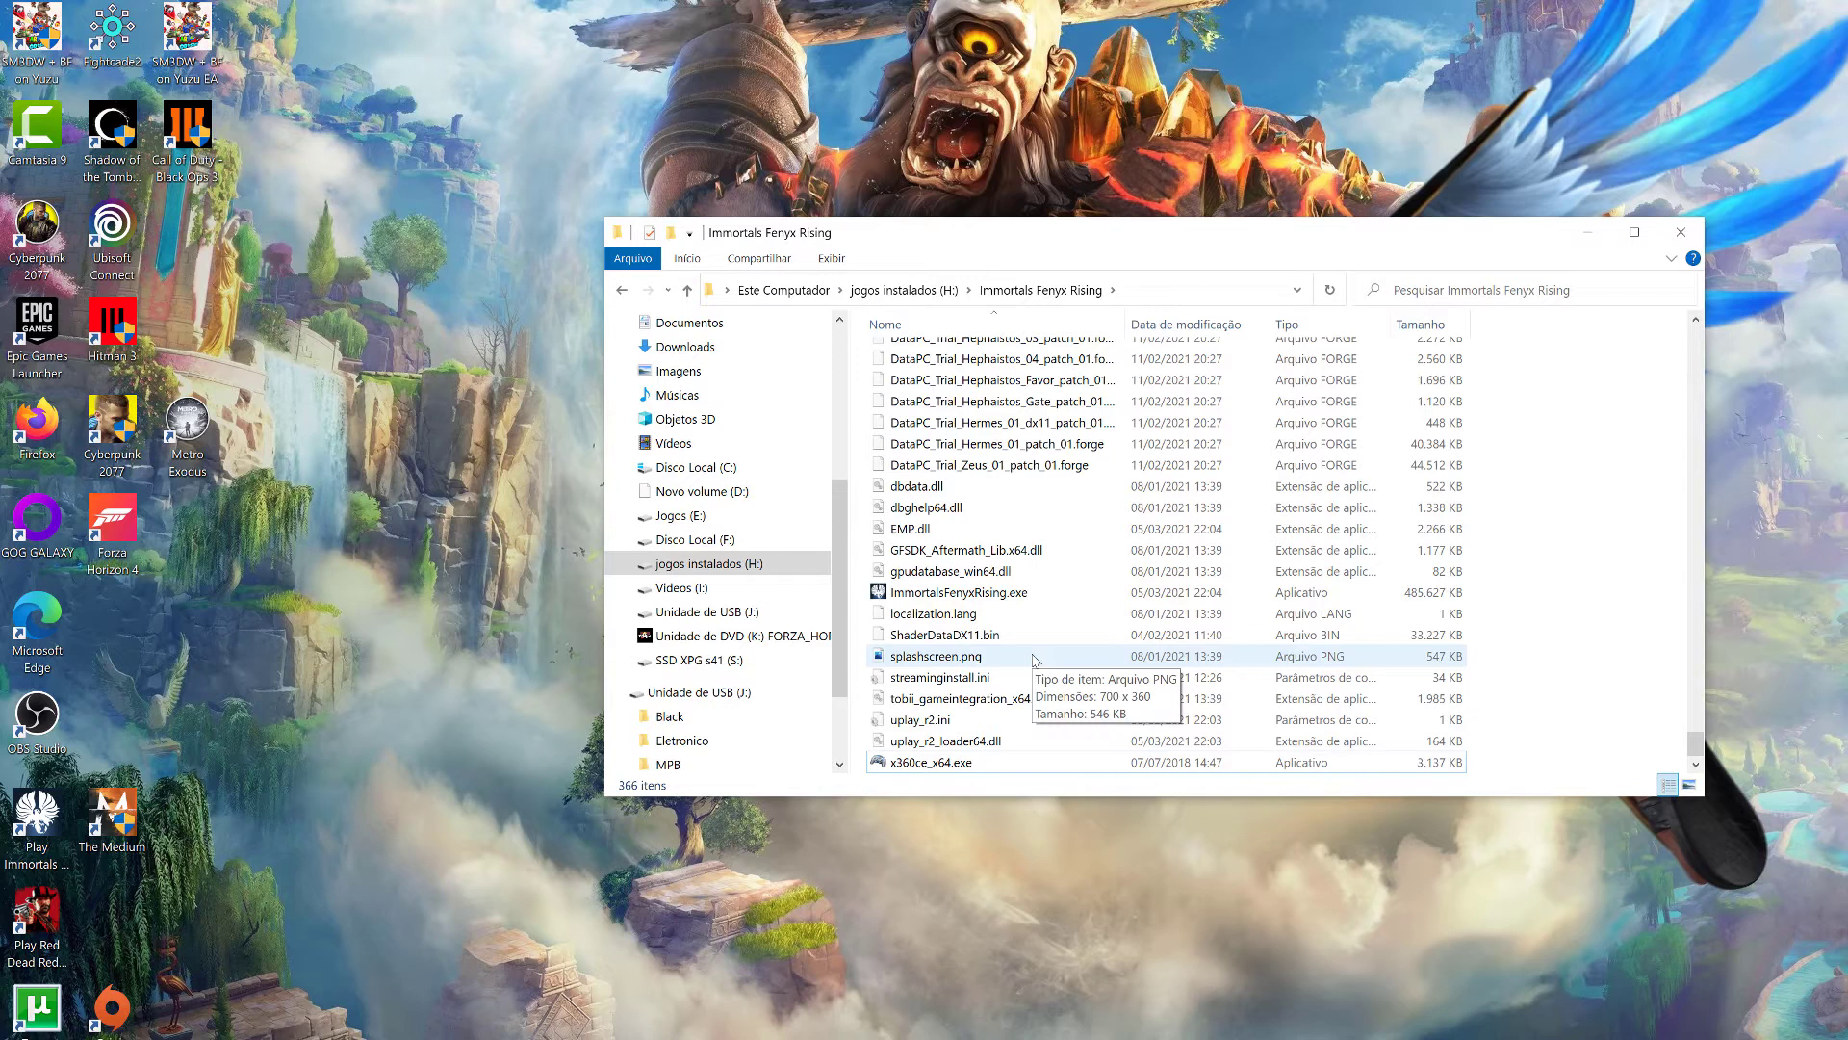
drag(982, 231, 952, 207)
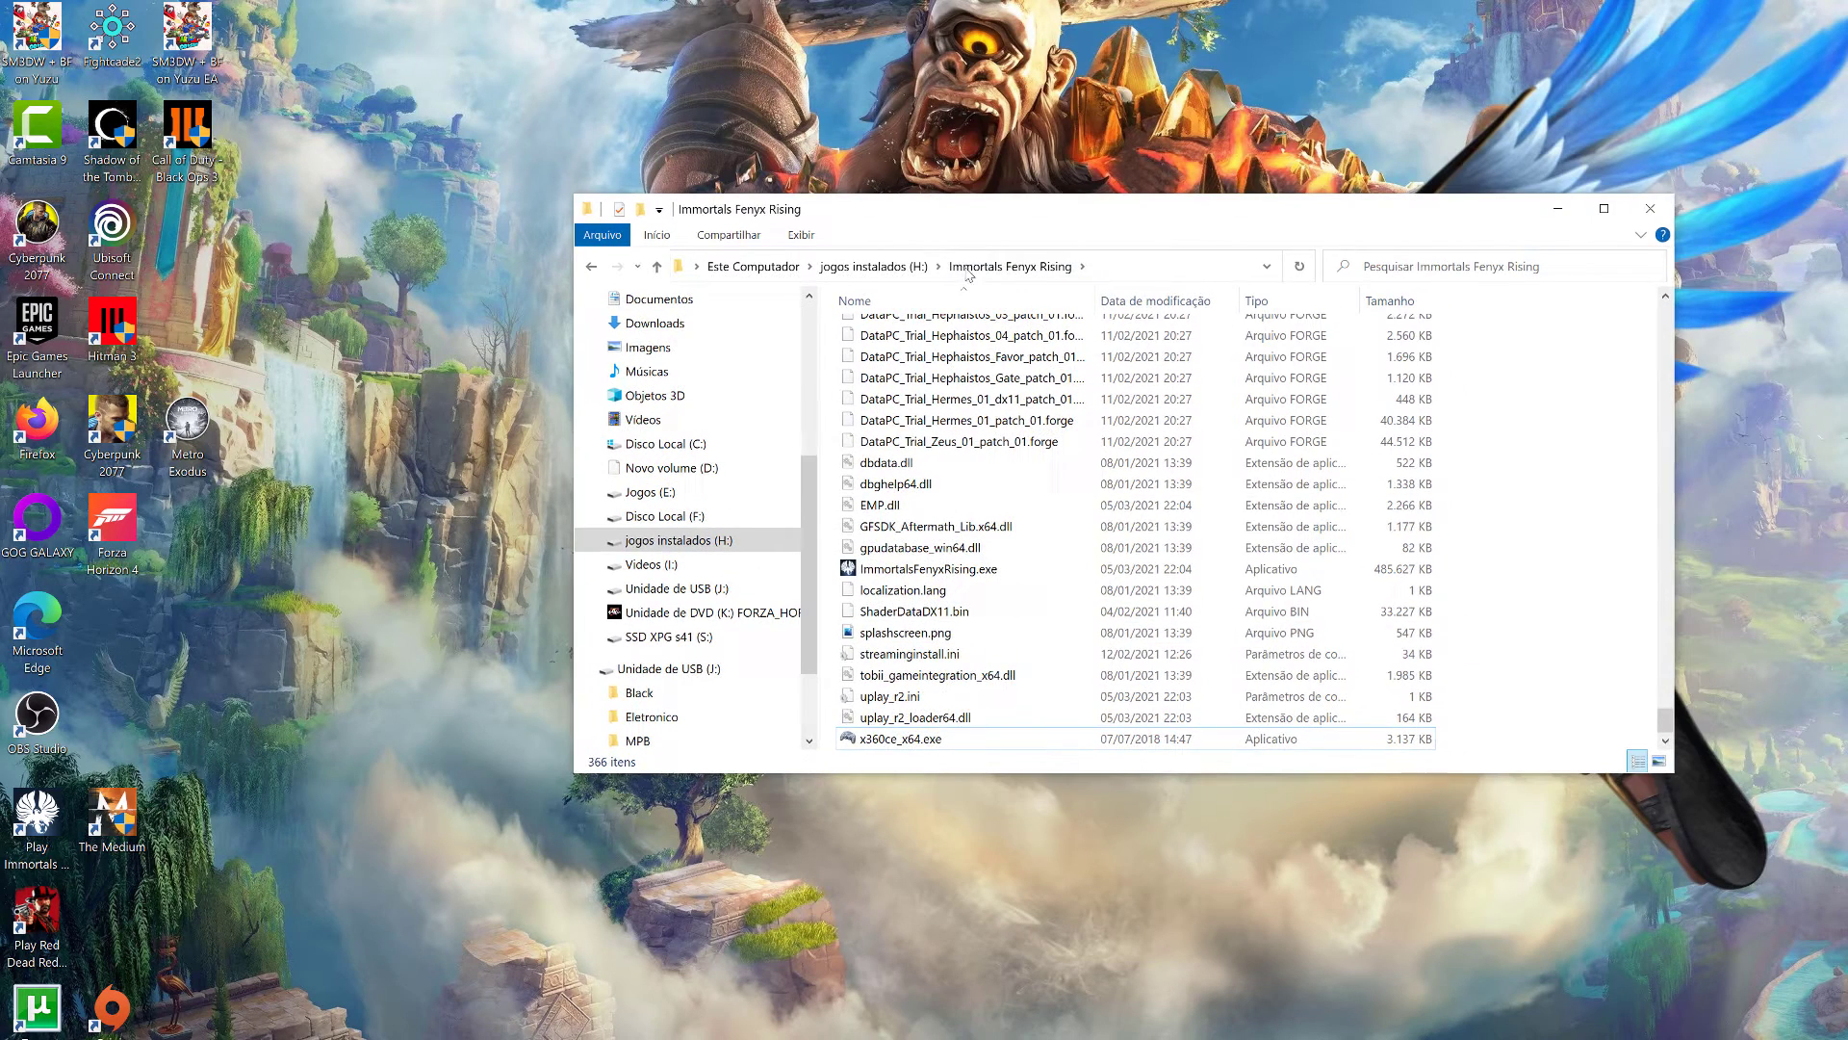
Launch x360ce_x64.exe, create xinput1_3.dll, and register both Twin USB Joystick devices.
double_click(900, 740)
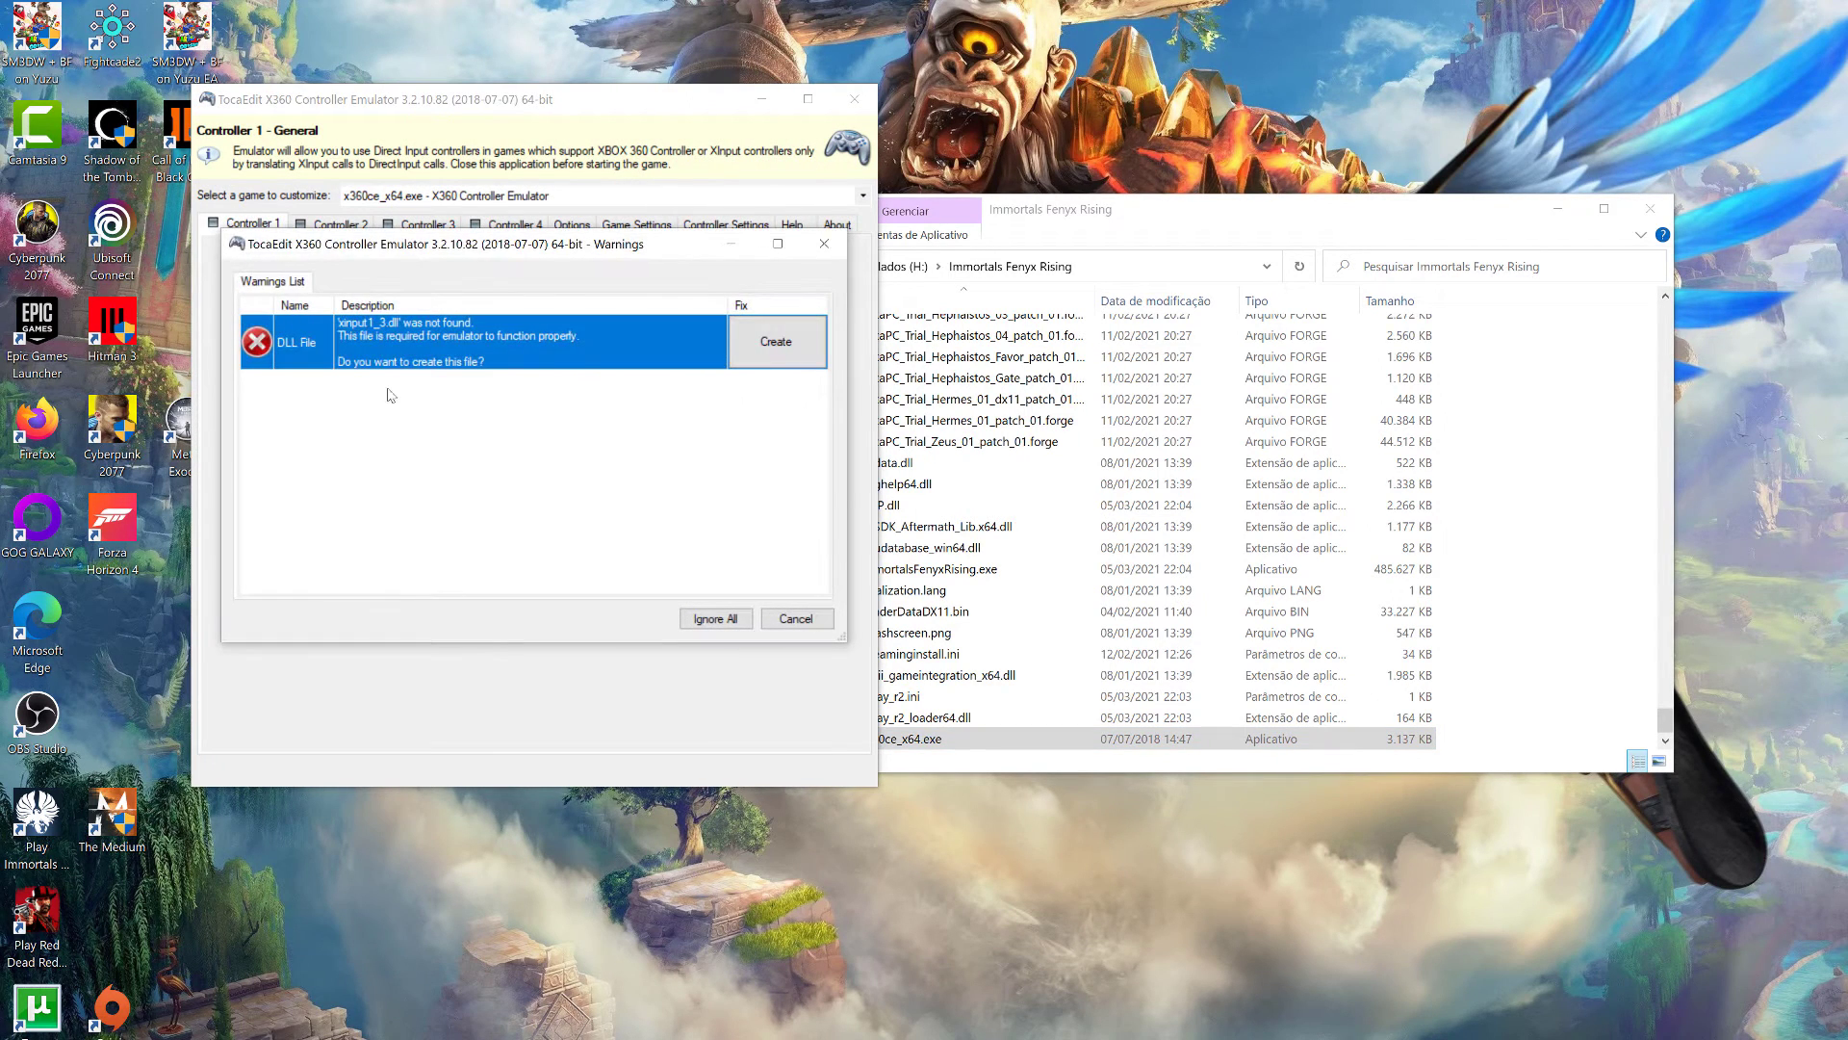
click(761, 359)
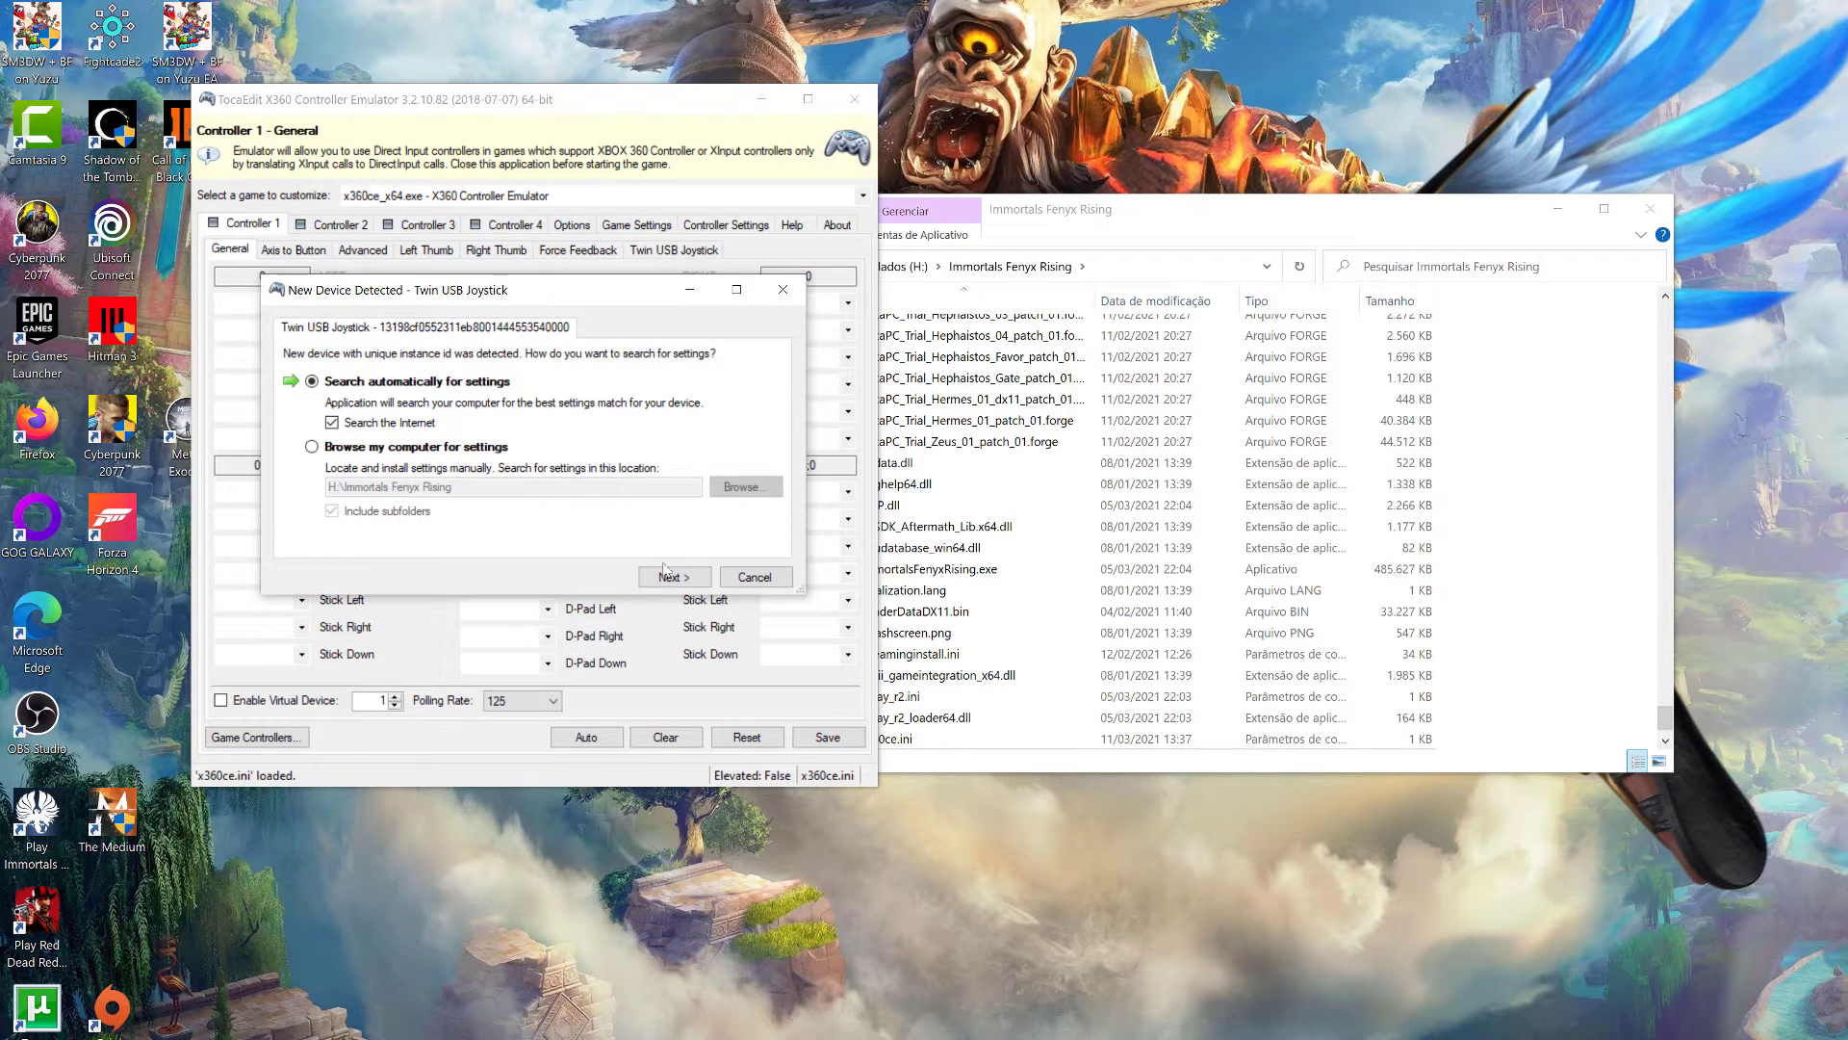
click(675, 577)
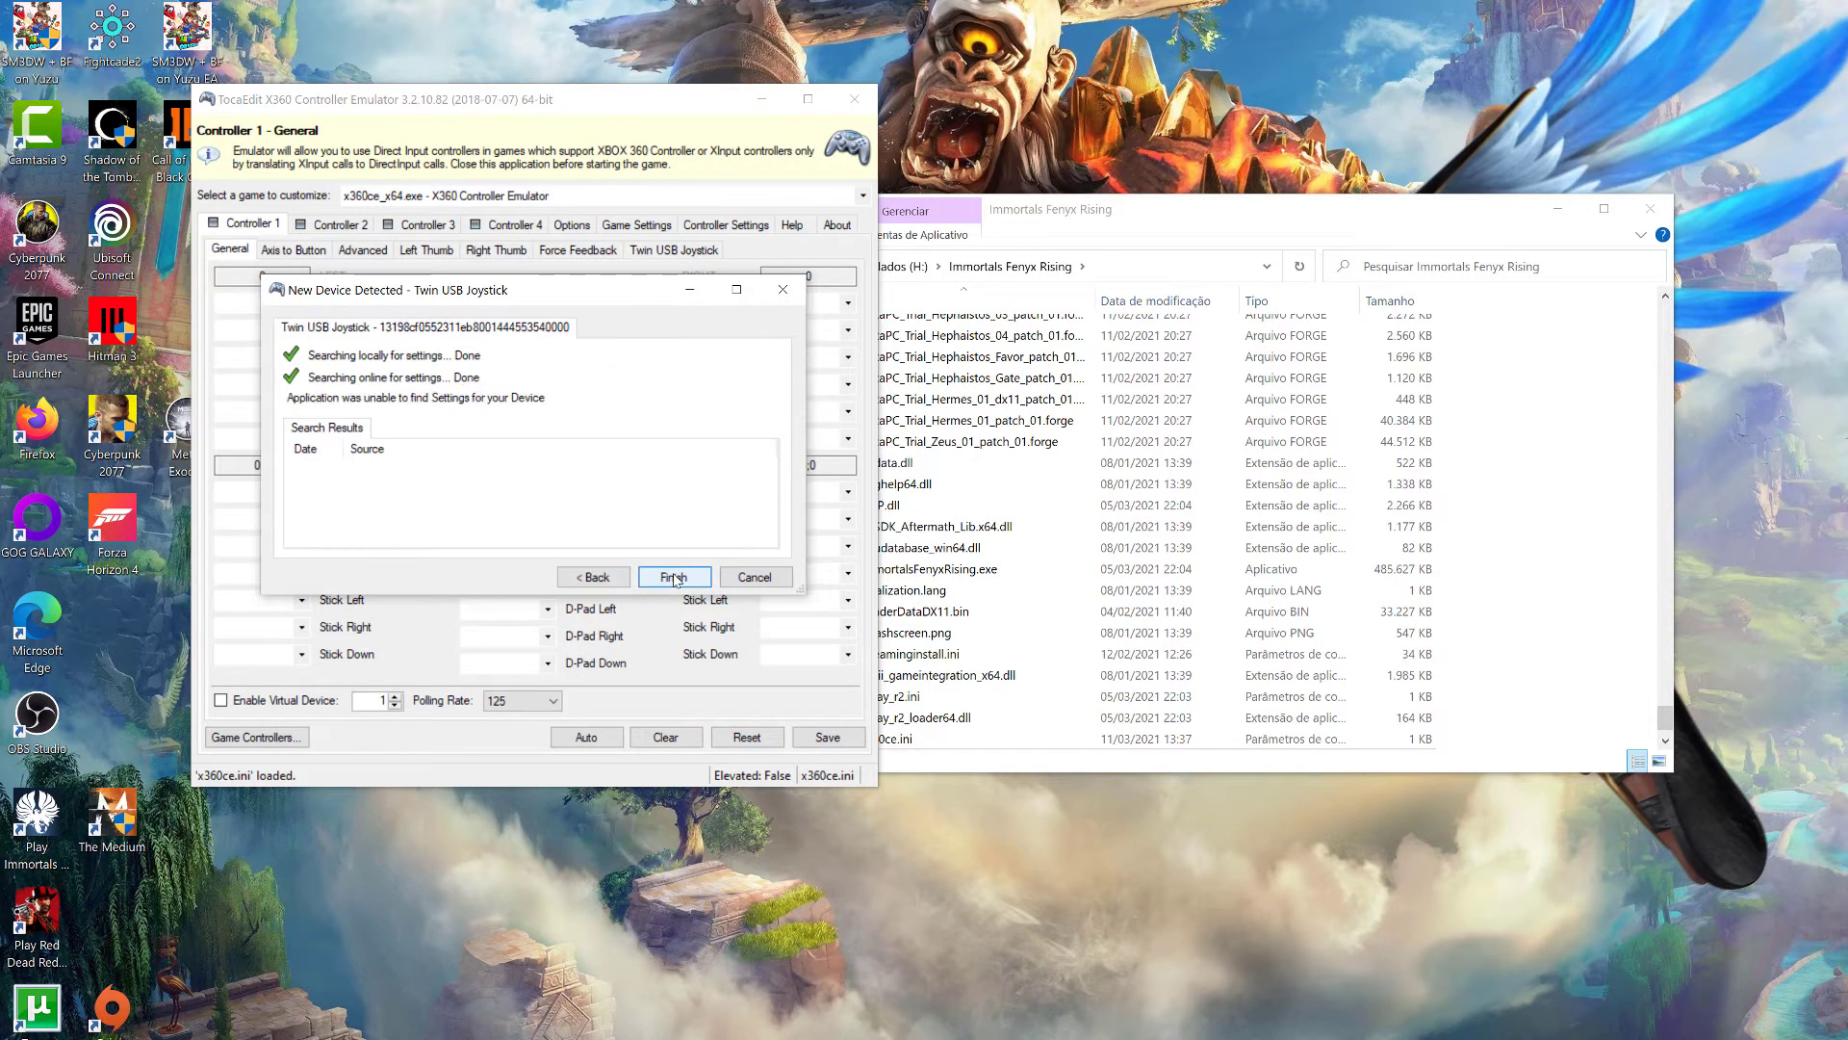
click(675, 577)
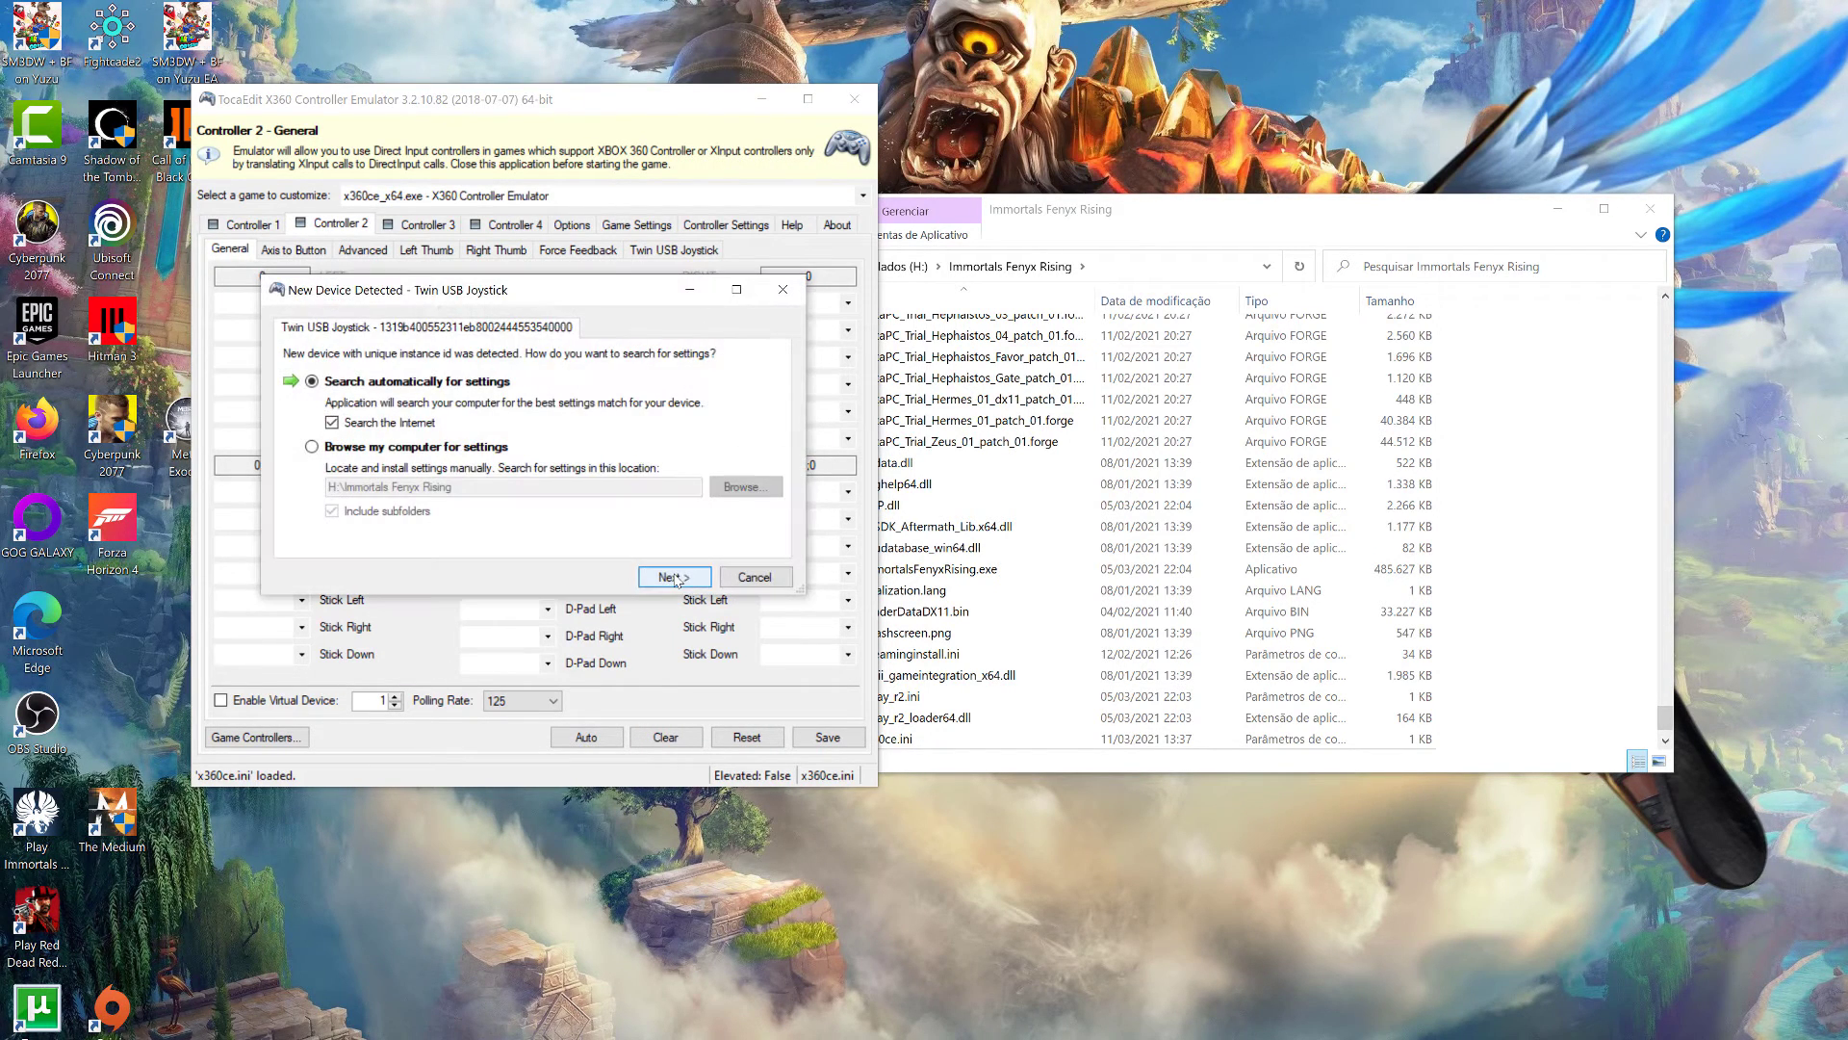
click(676, 578)
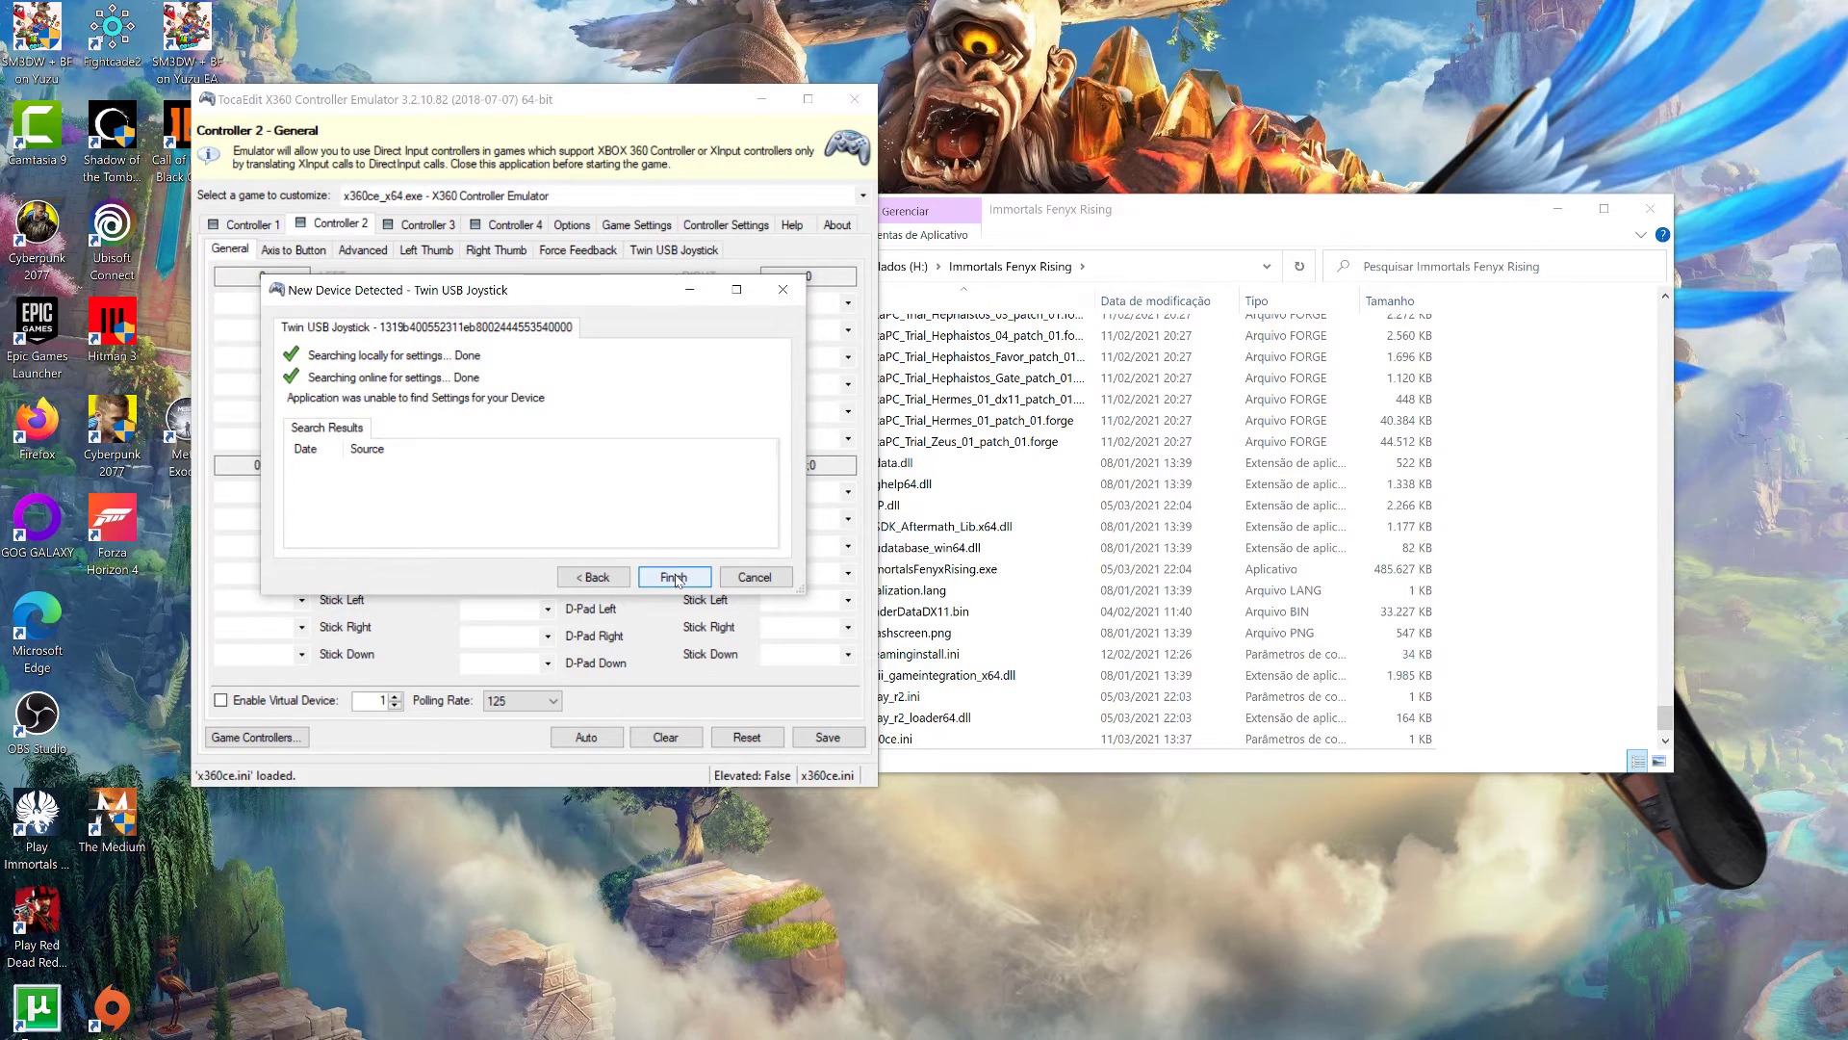
click(673, 577)
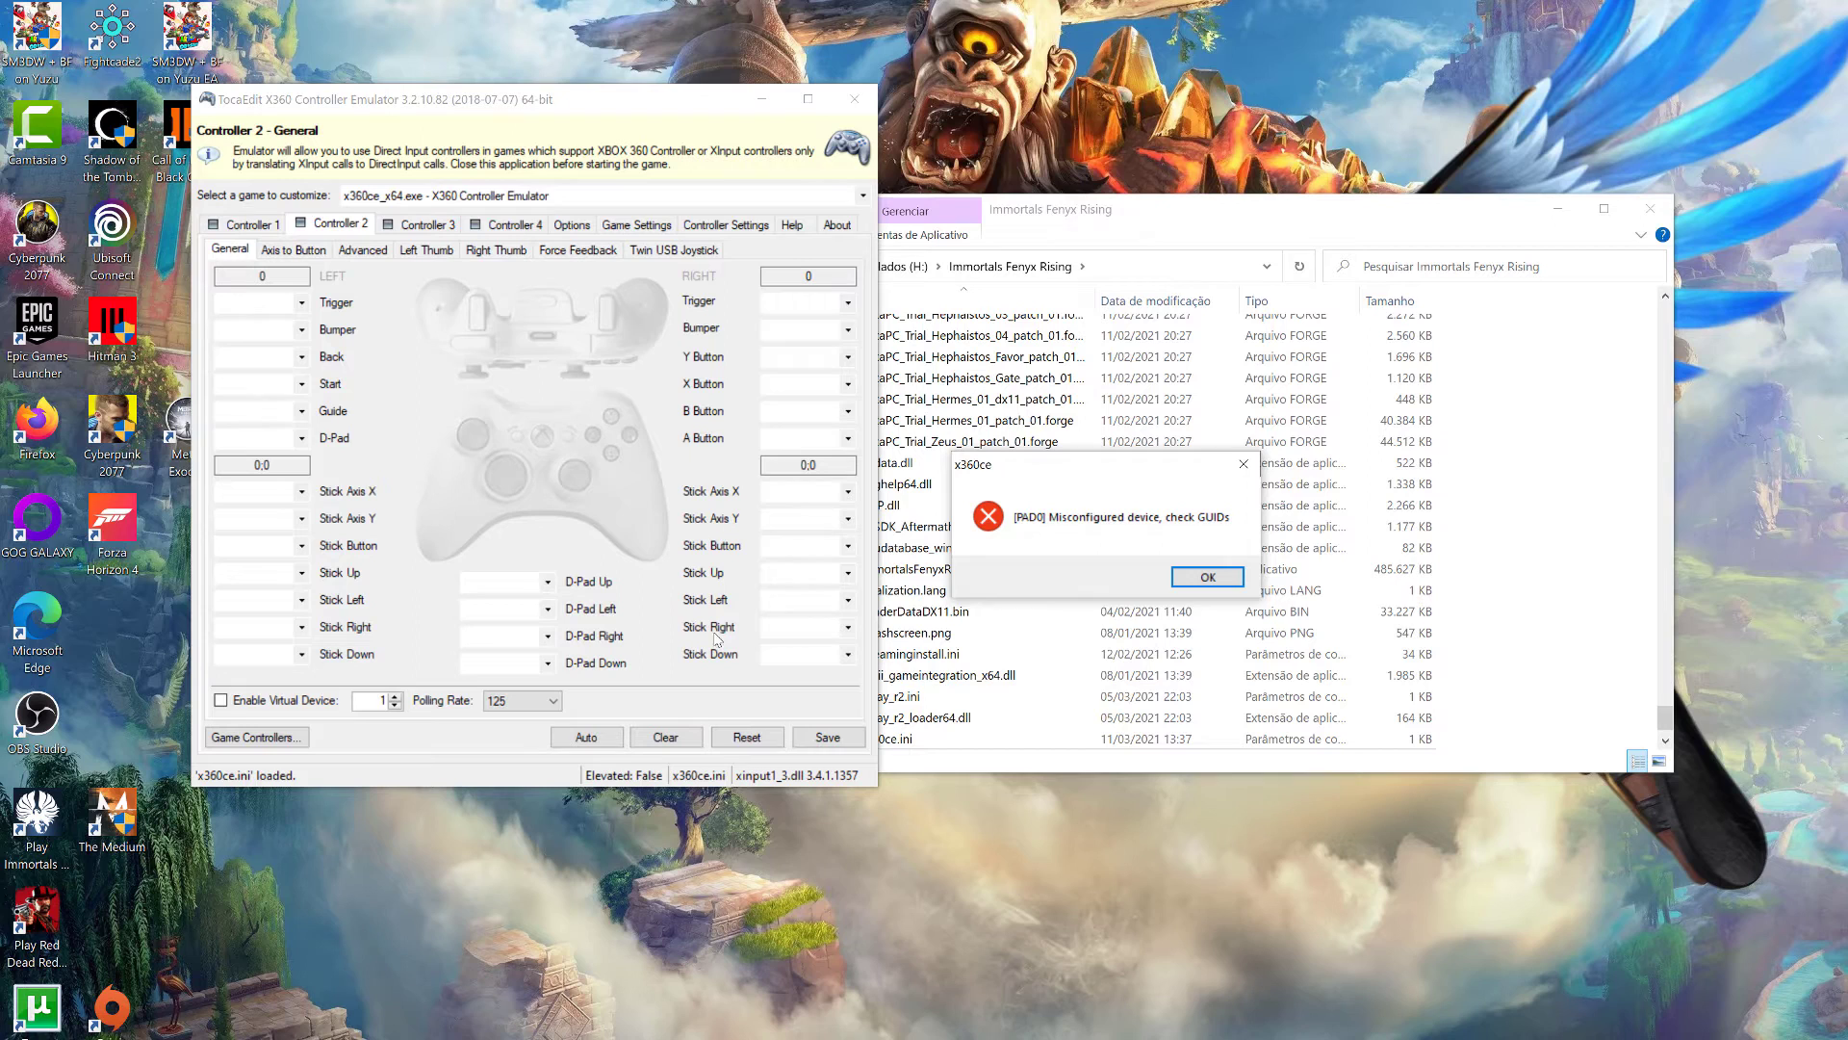
Dismiss the PAD0 and PAD1 misconfigured device errors and centre the emulator window.
click(1204, 578)
click(1194, 586)
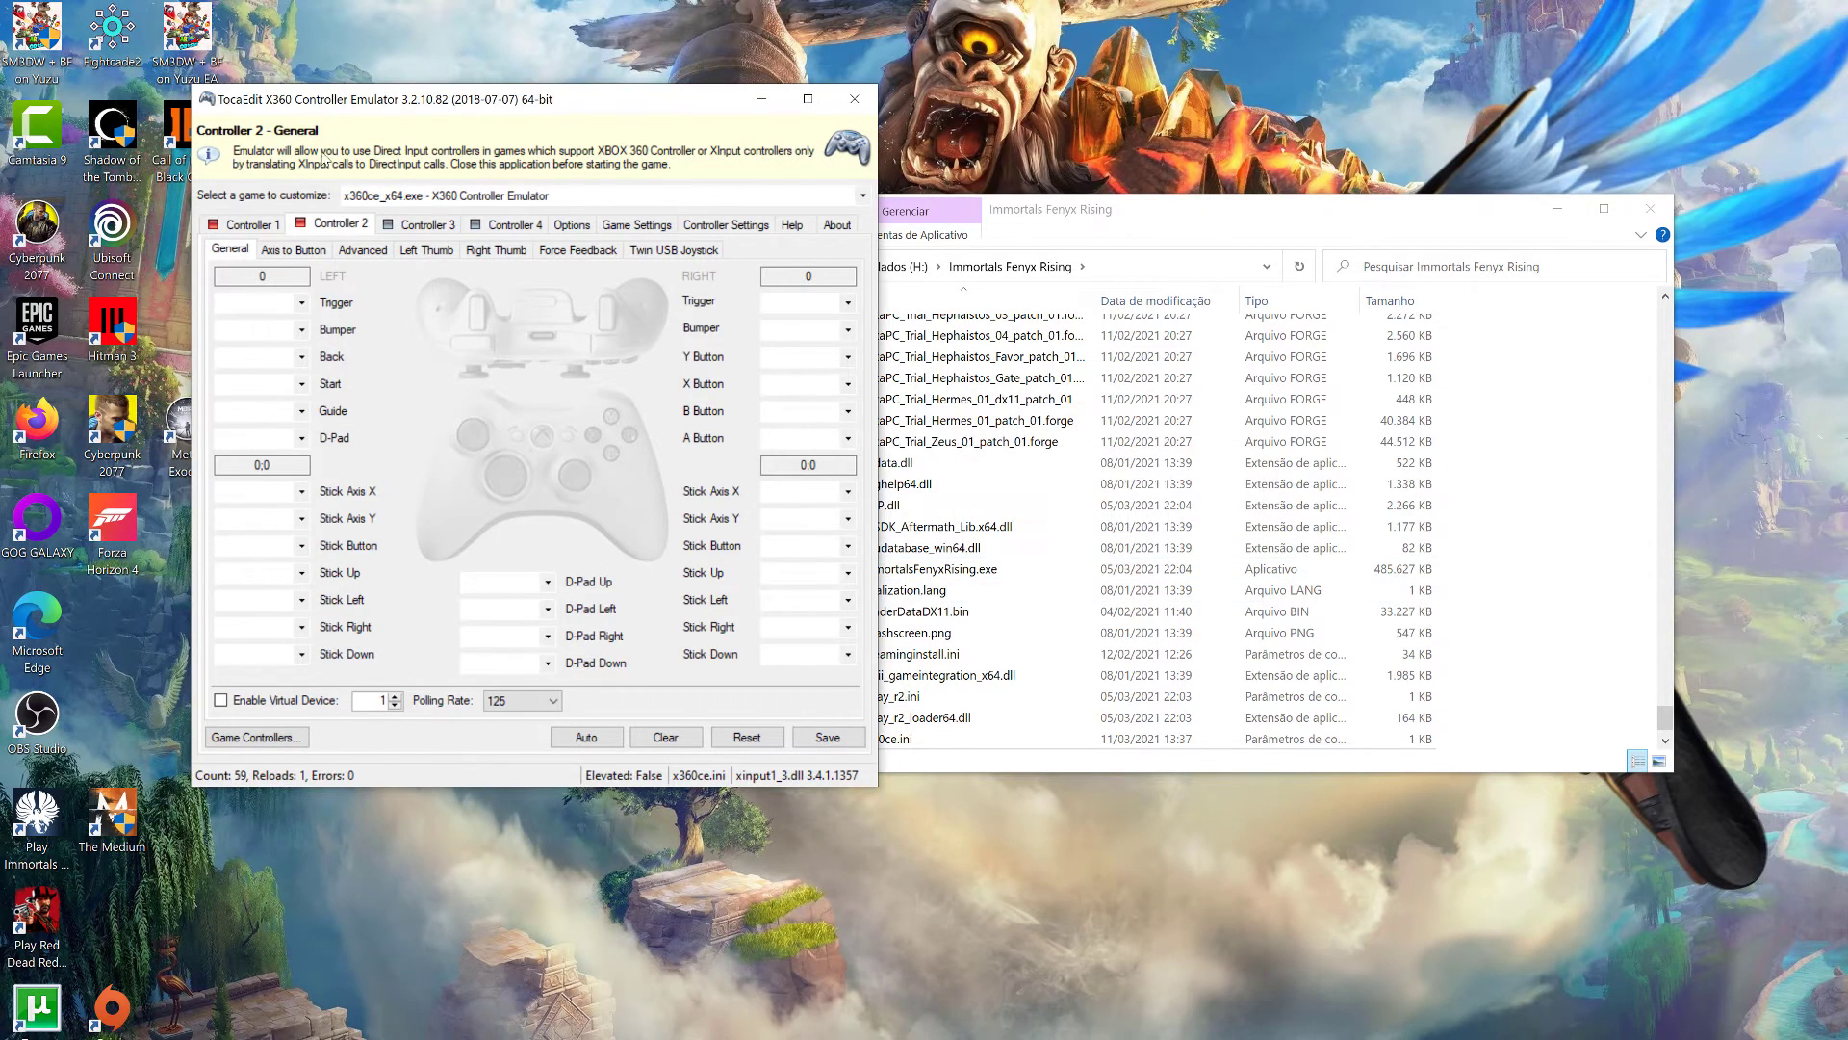
drag(337, 108, 892, 243)
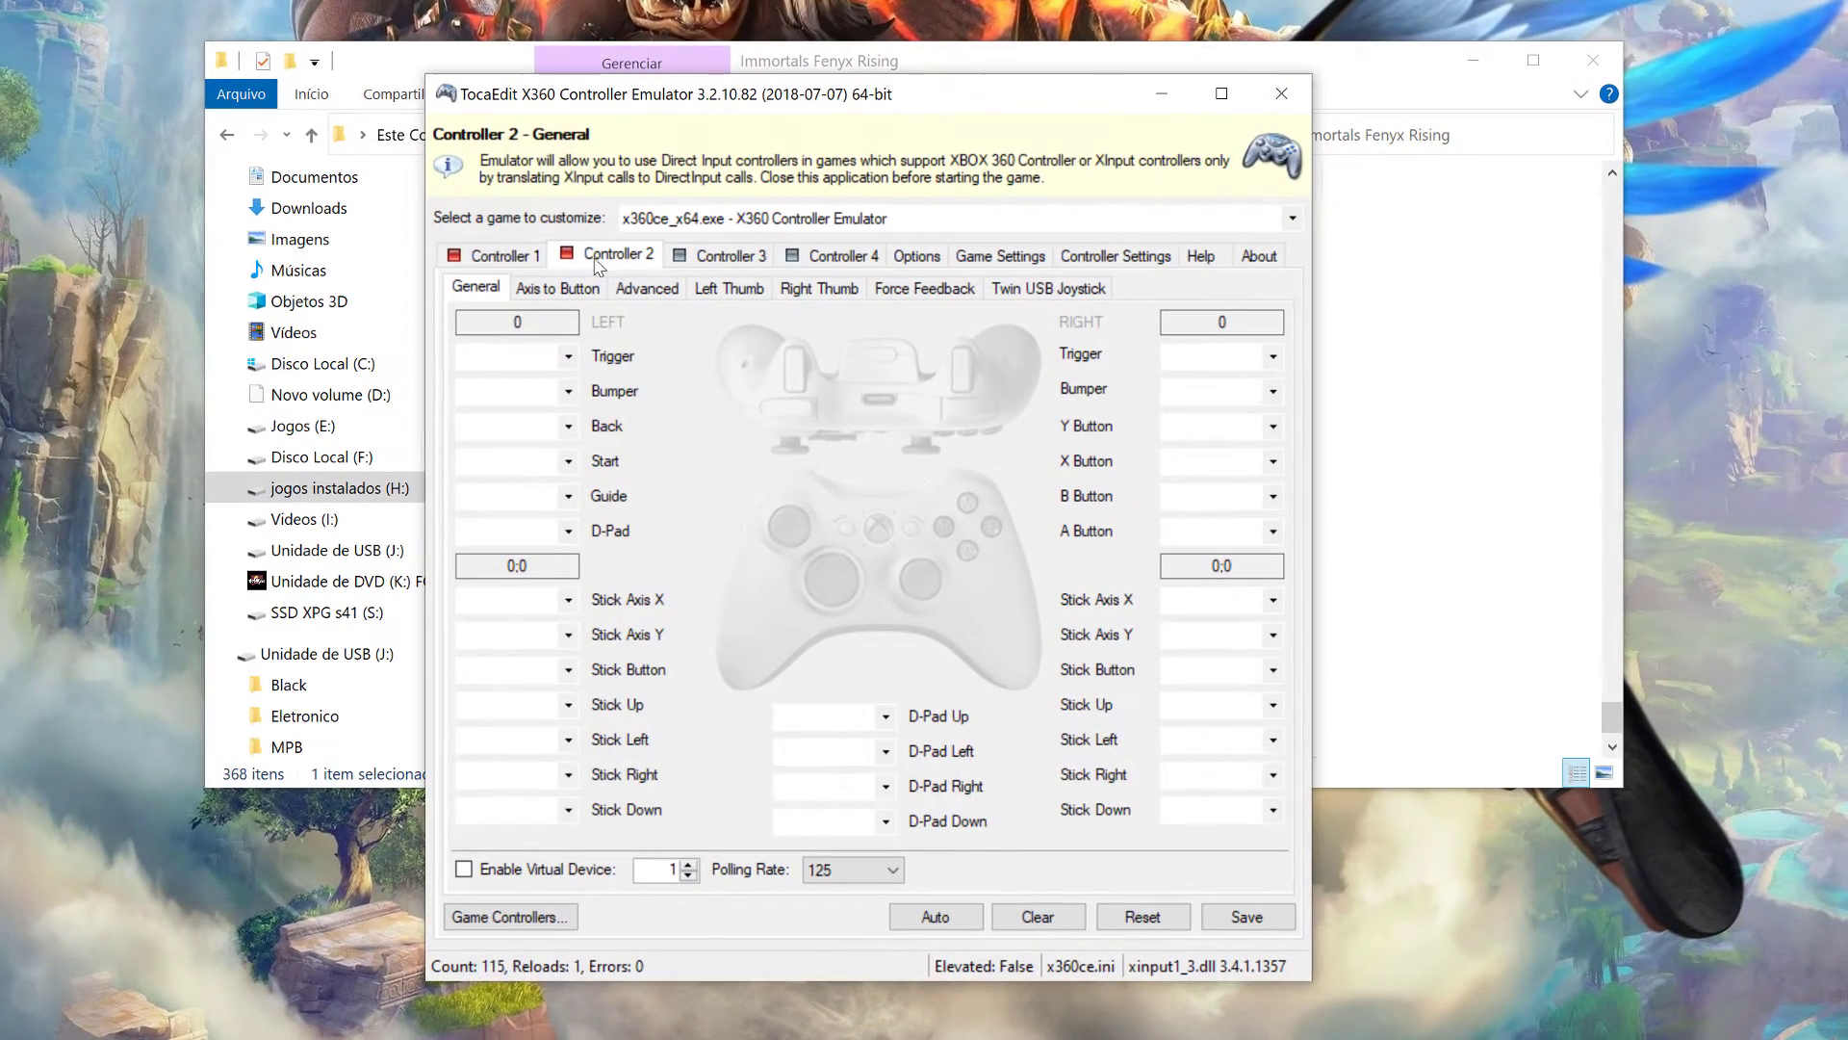
Auto-map Controller 1 from the connected gamepad, confirming Yes to fill all settings.
click(805, 362)
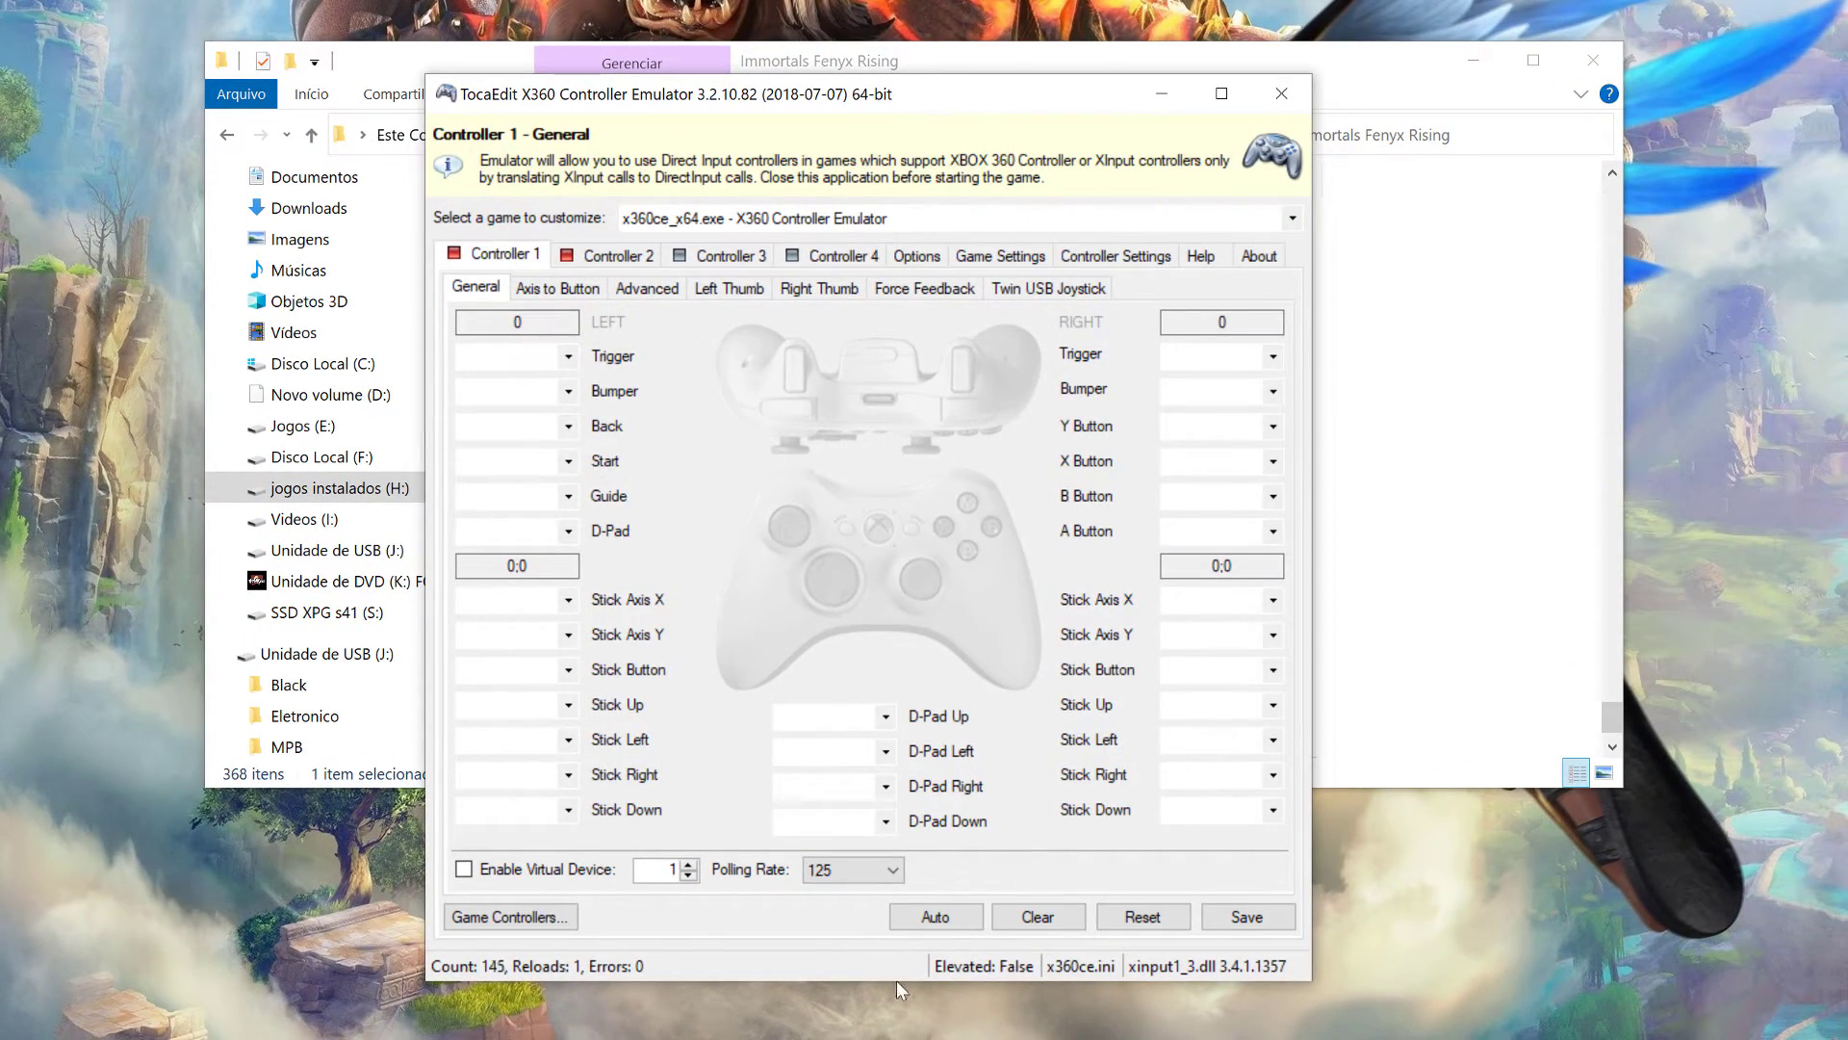
click(957, 927)
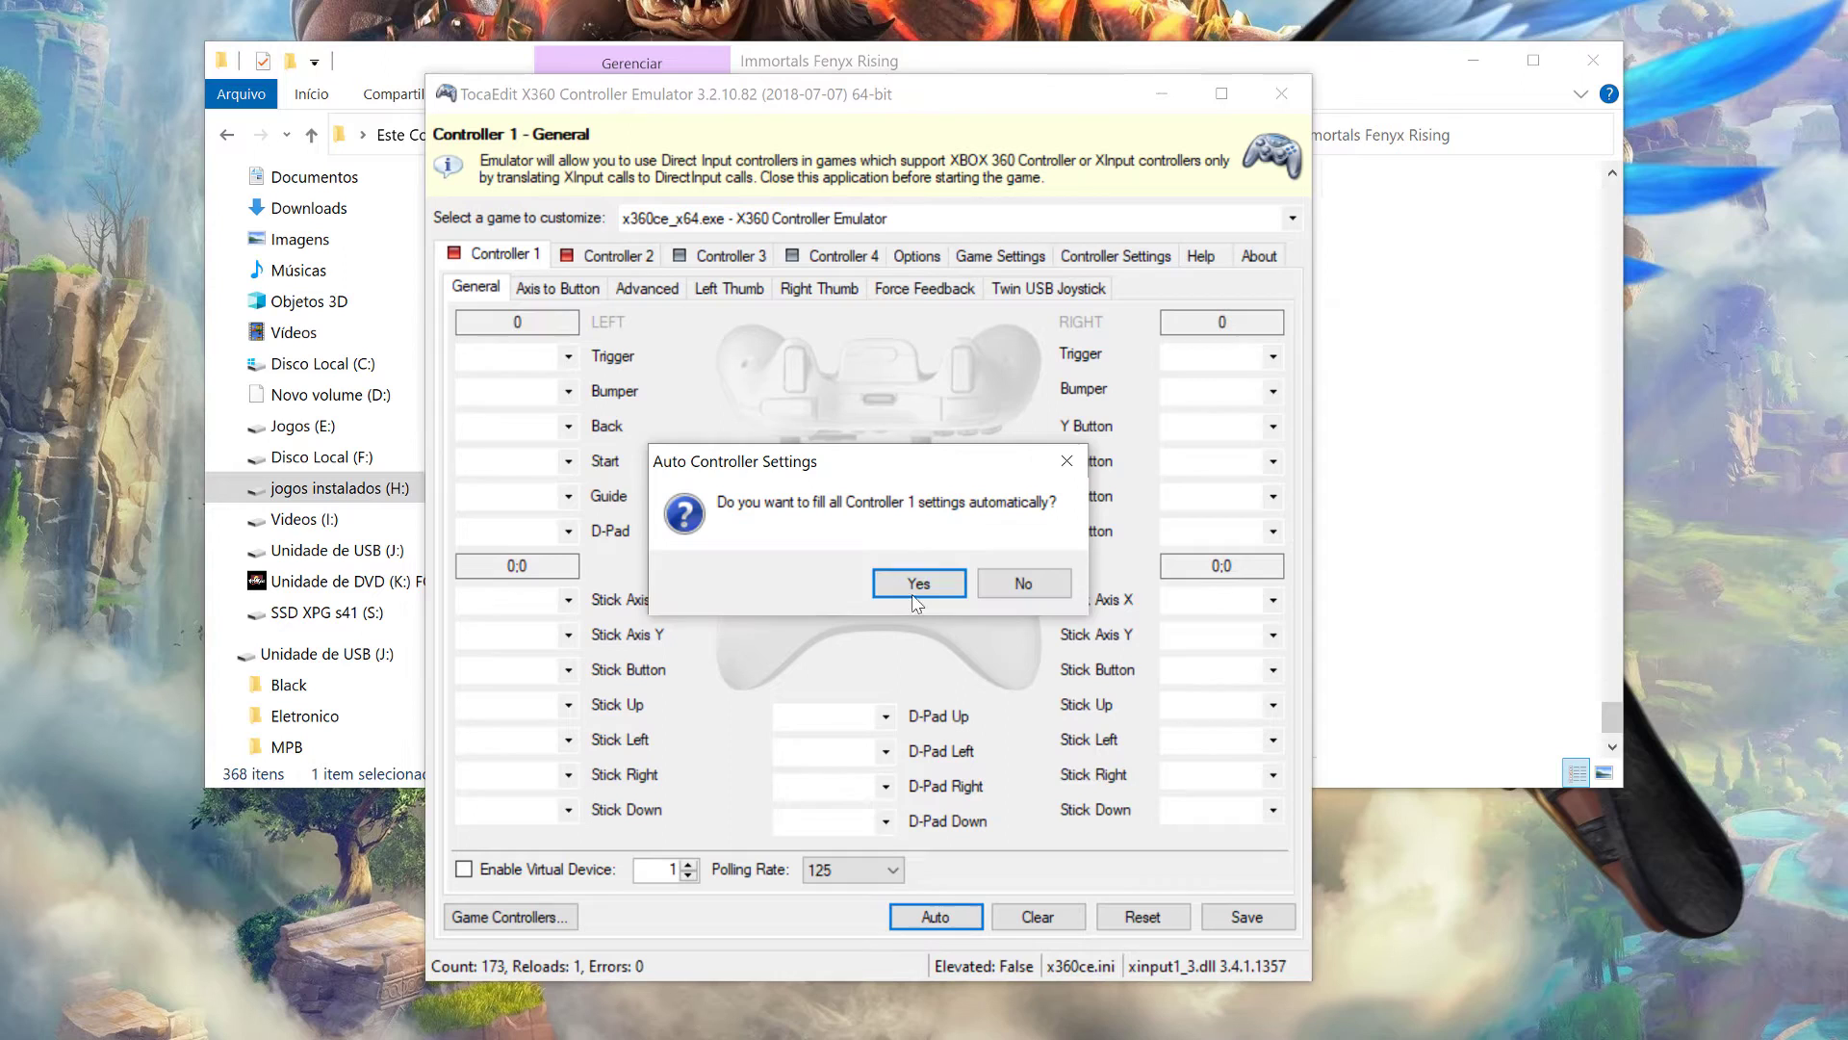
click(916, 584)
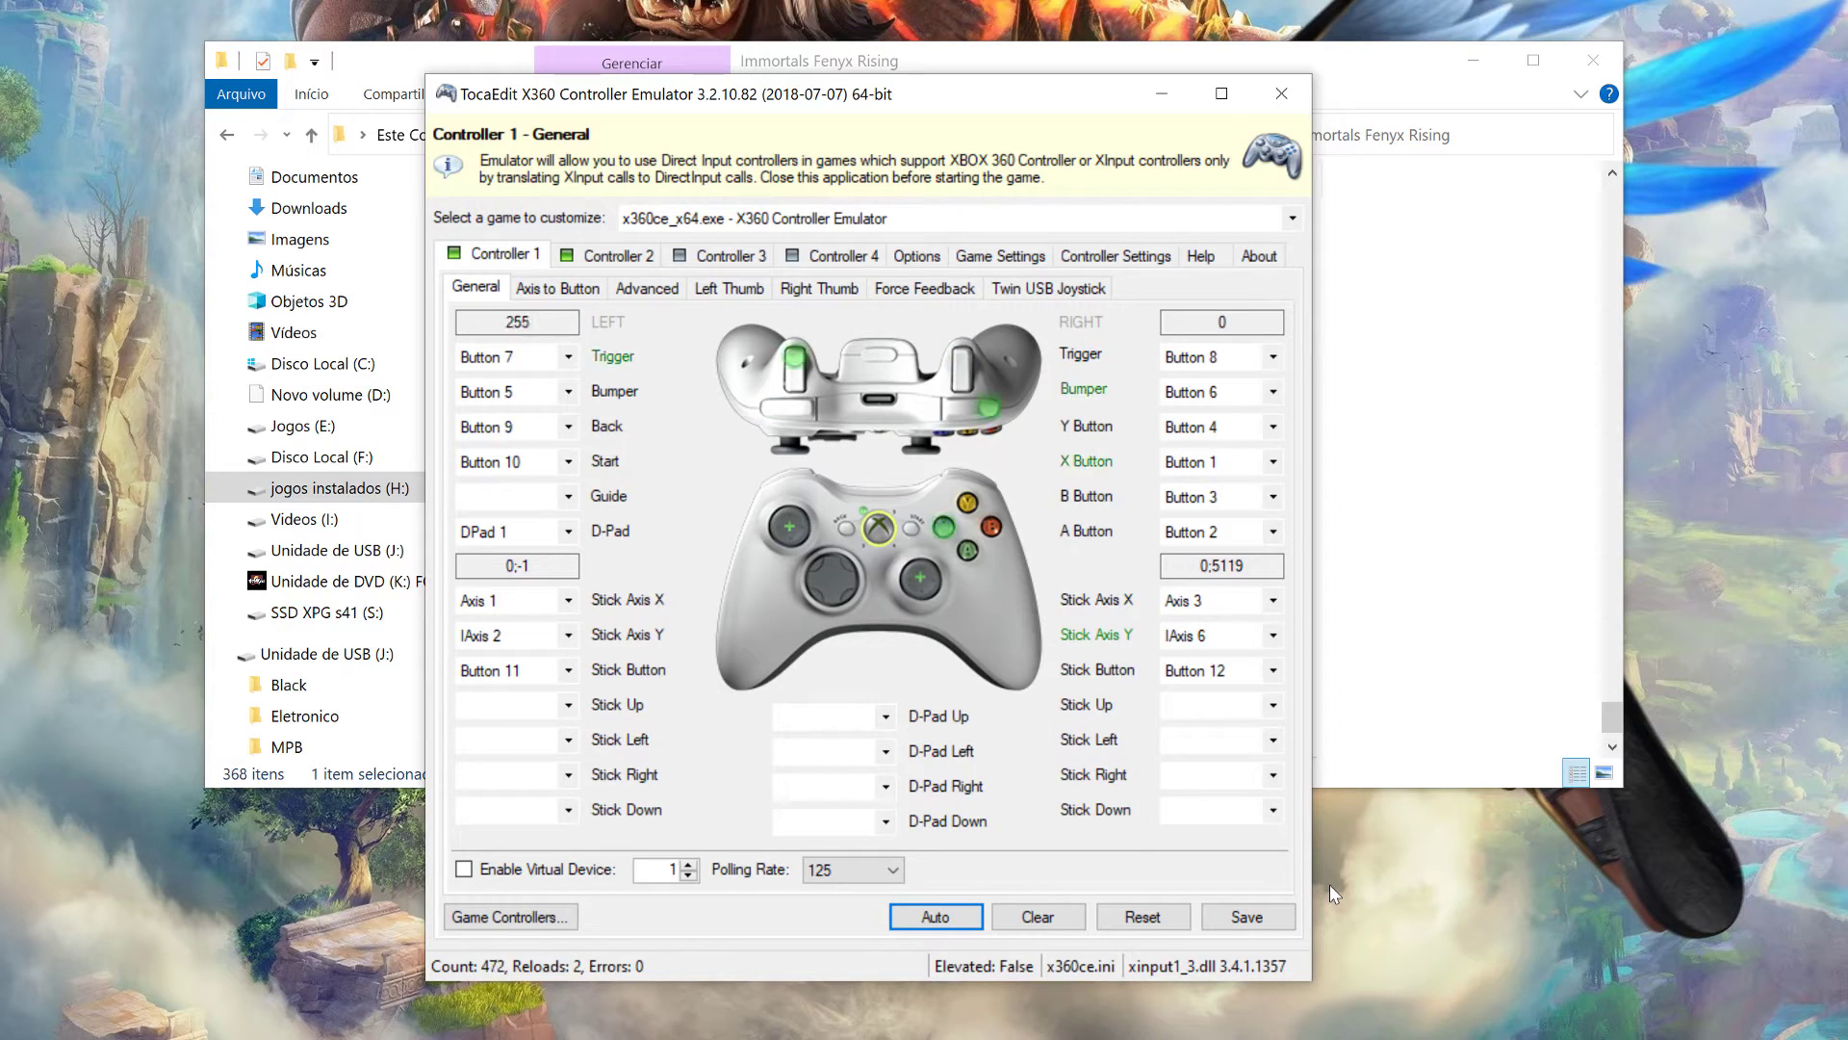
Map the Y Button to Button 1 and the X Button to Button 4.
click(1238, 427)
mouse_move(1272, 518)
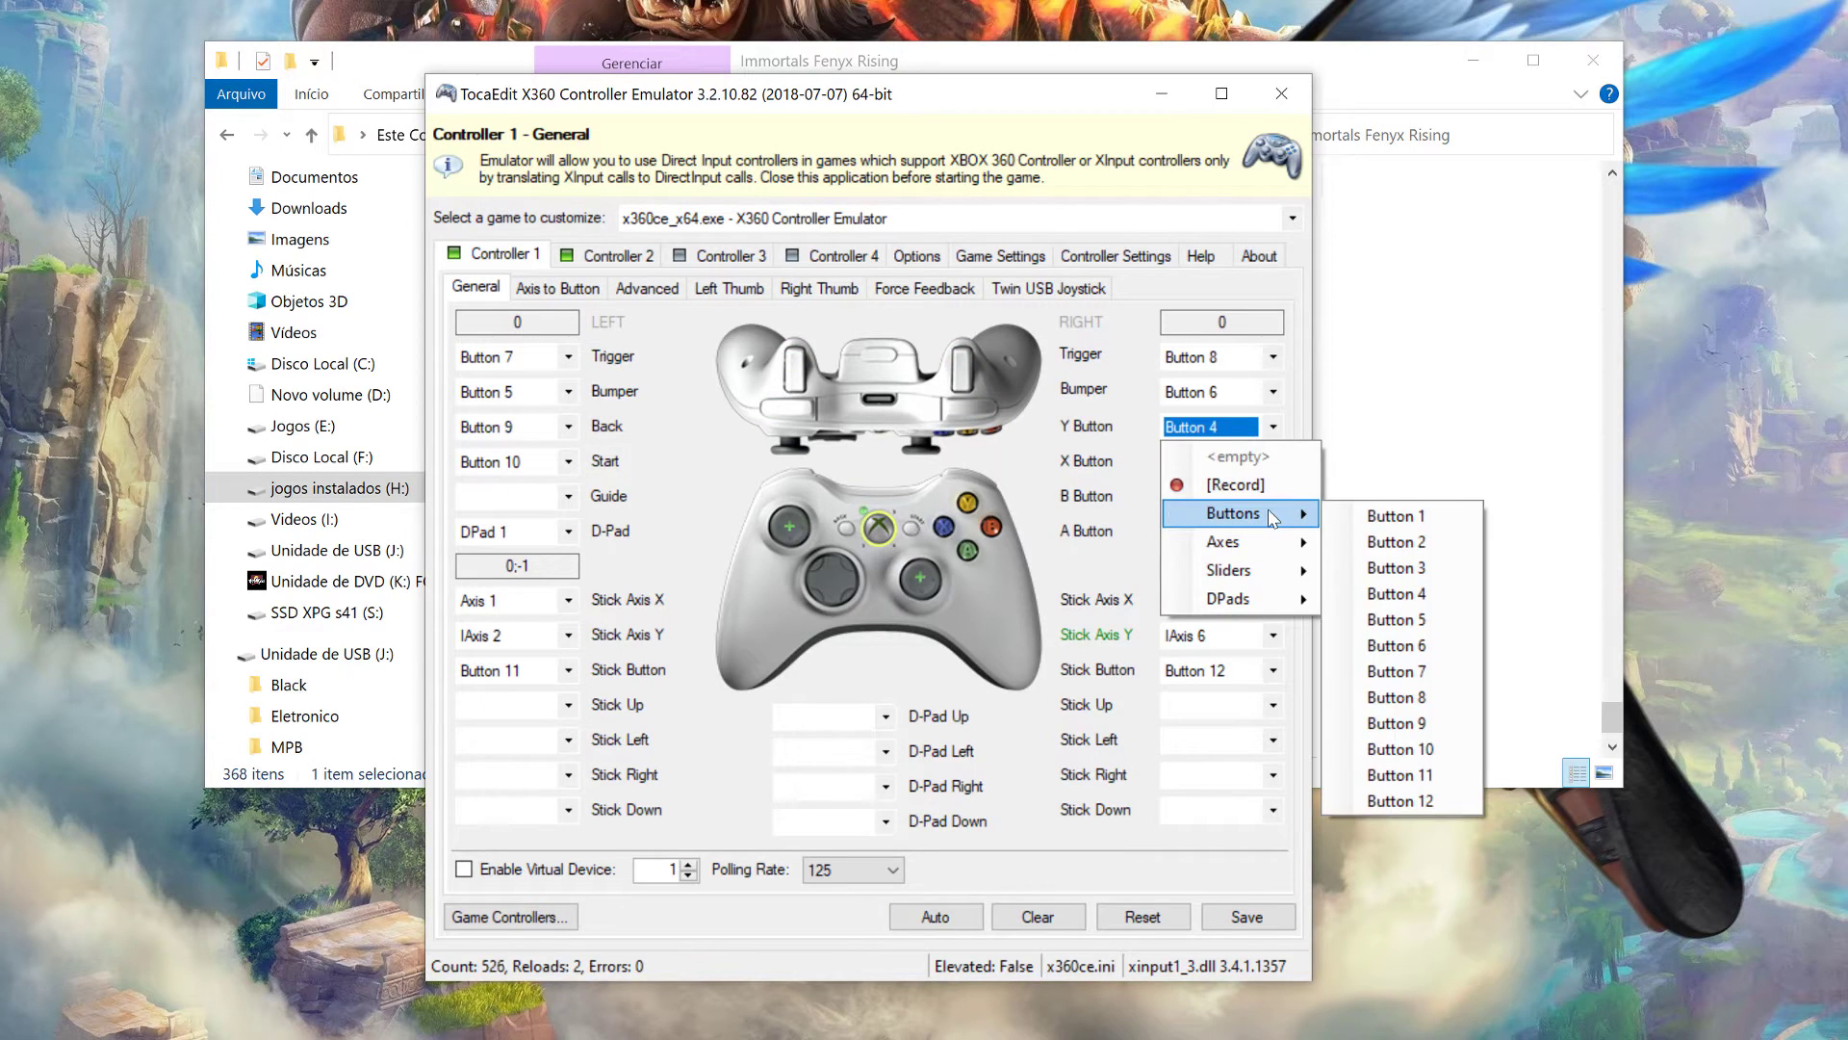
click(1434, 519)
click(1205, 466)
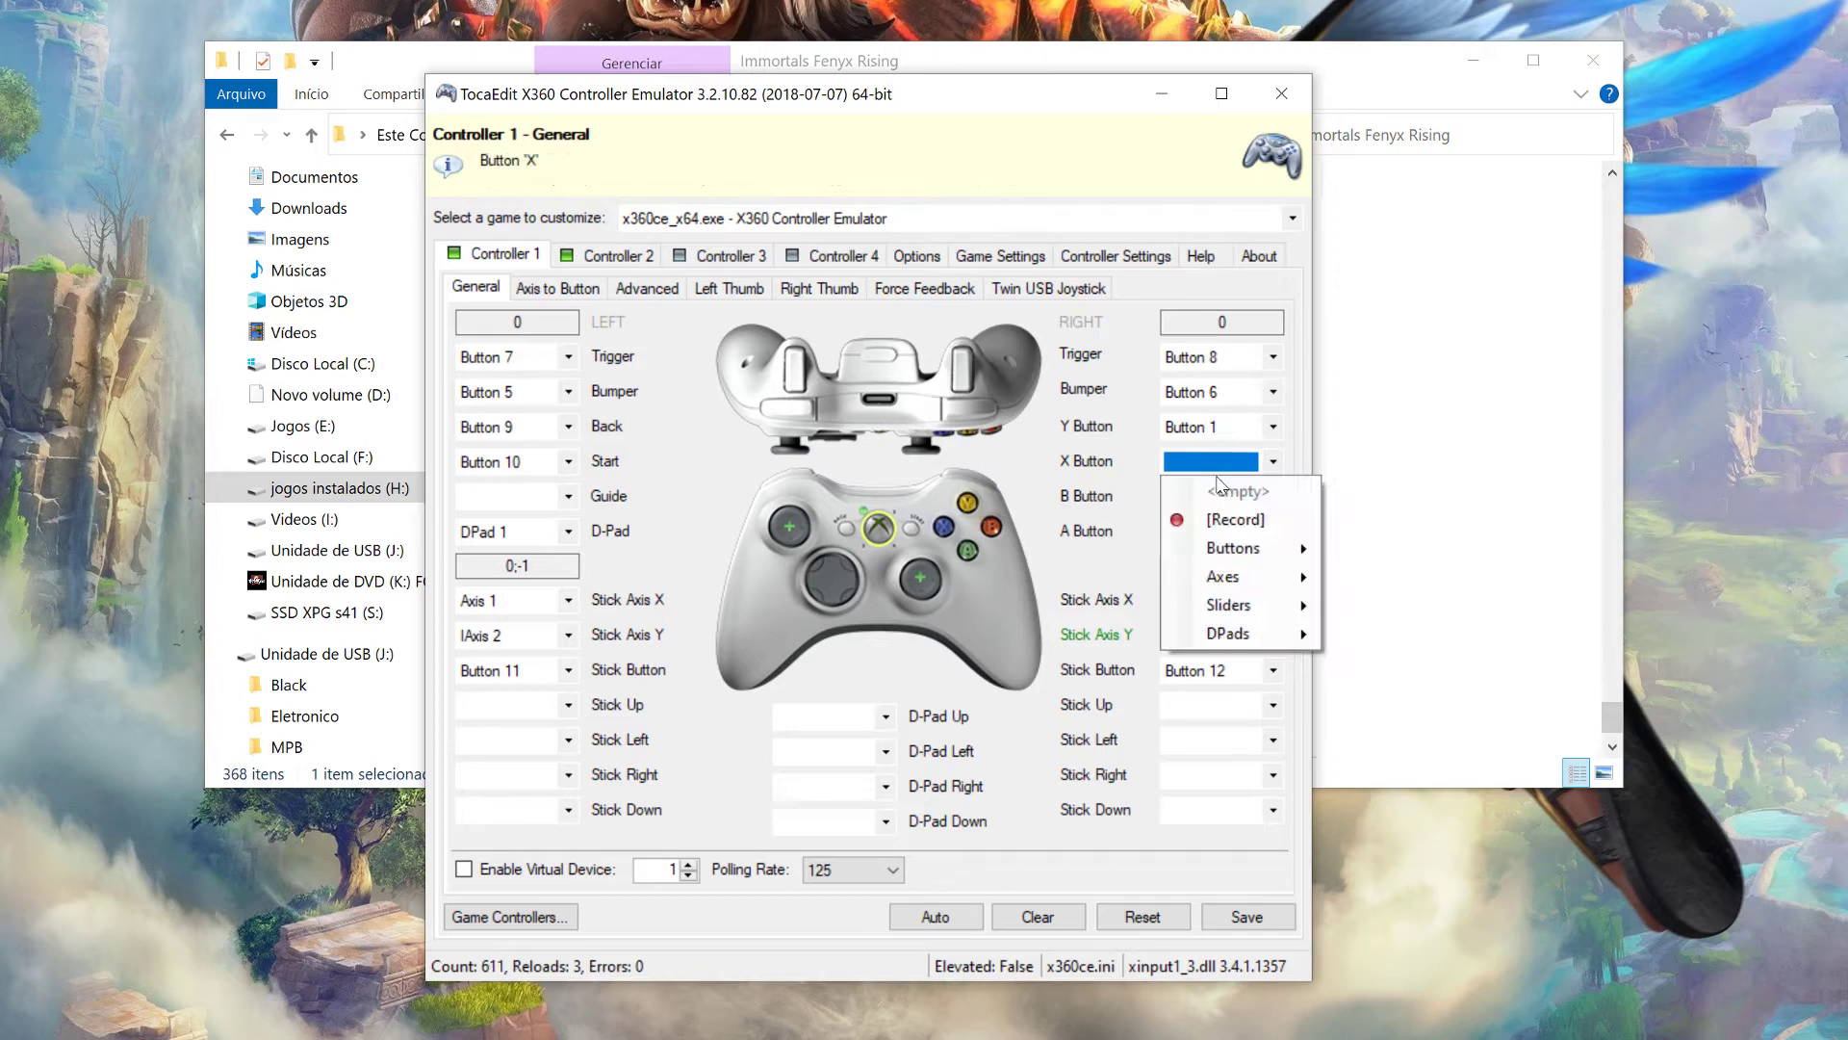
mouse_move(1281, 545)
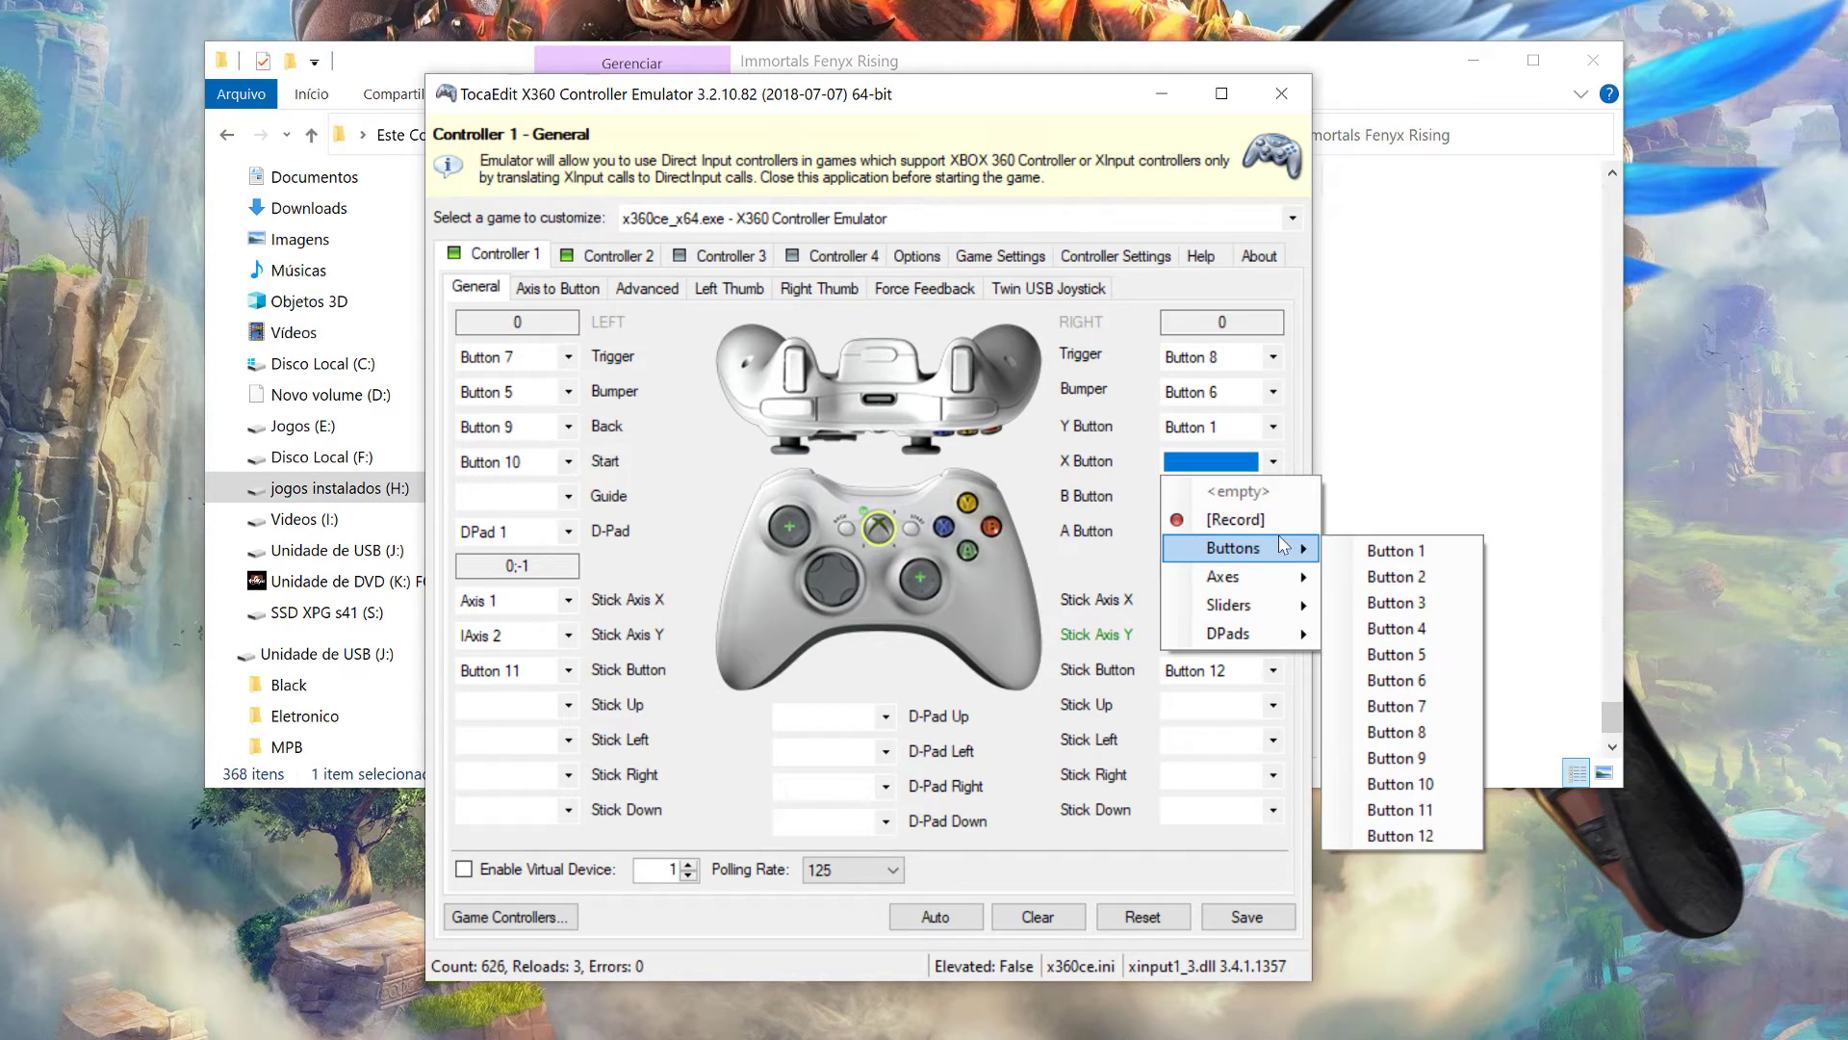
click(1435, 626)
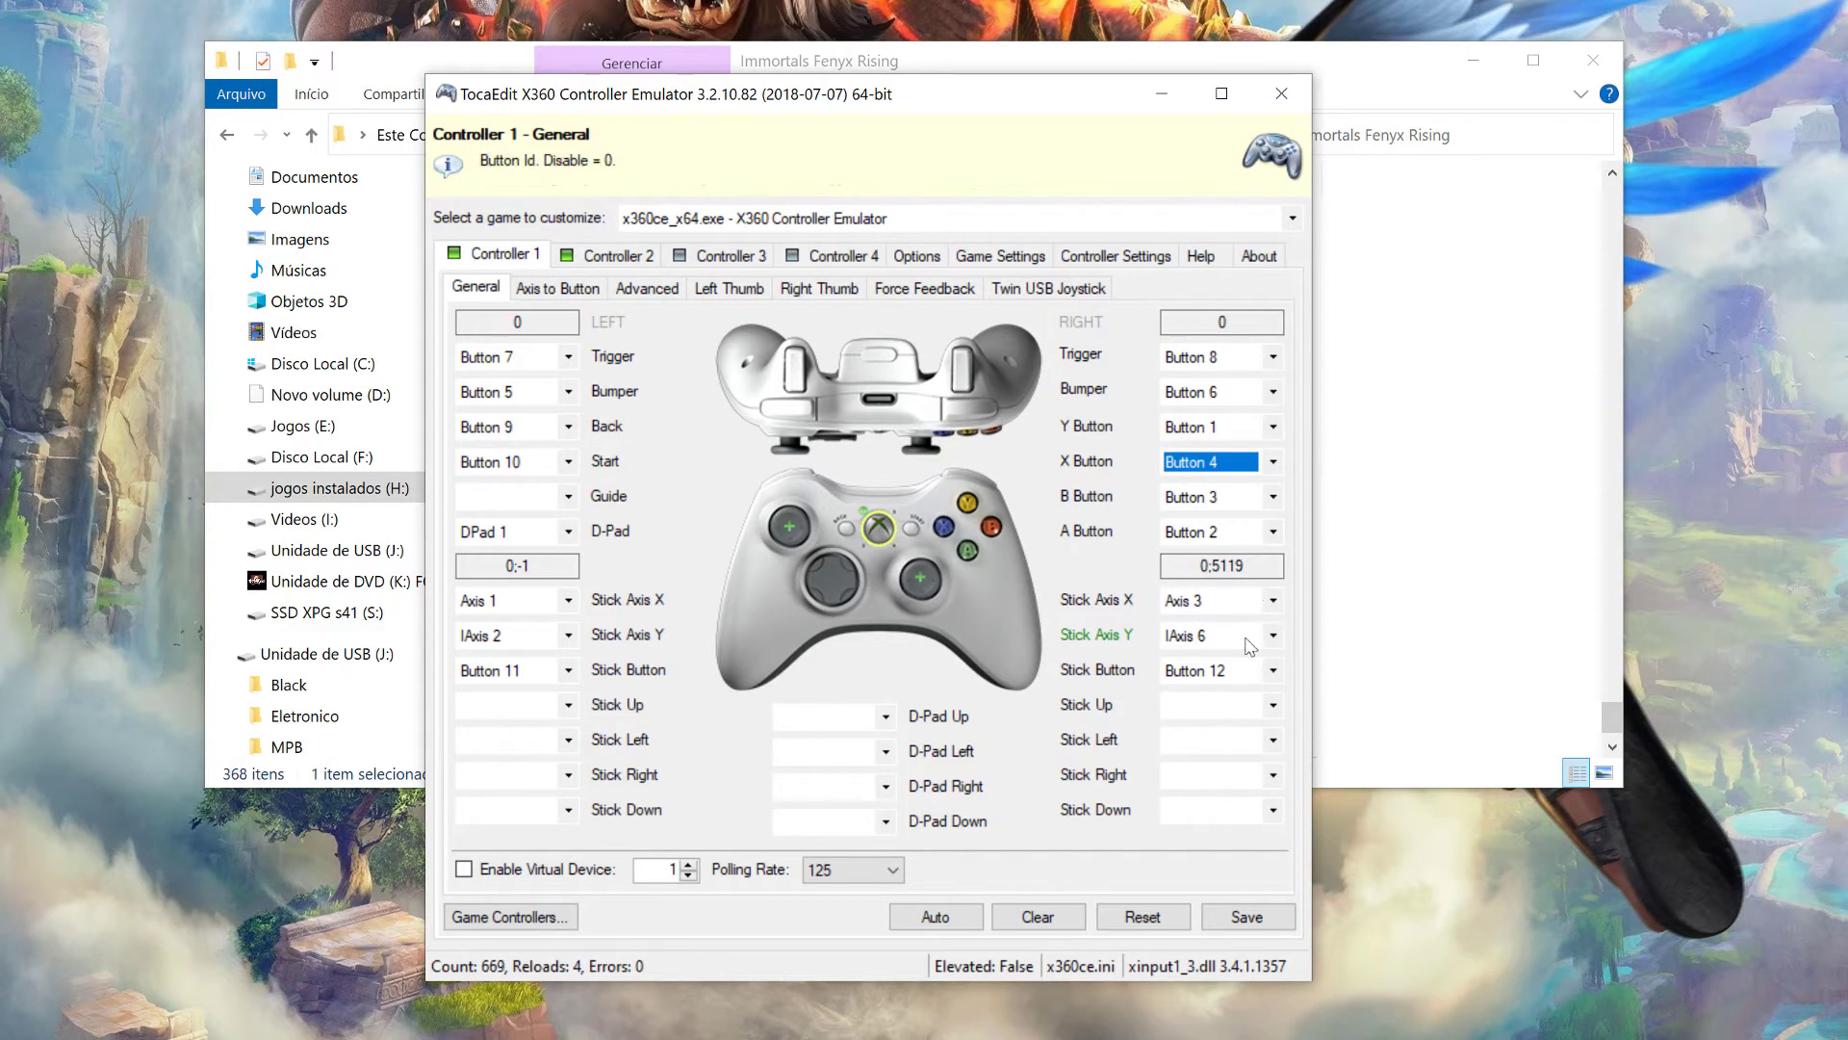
Record the B and A Buttons and the right stick's X and Y axes from the controller.
click(1234, 498)
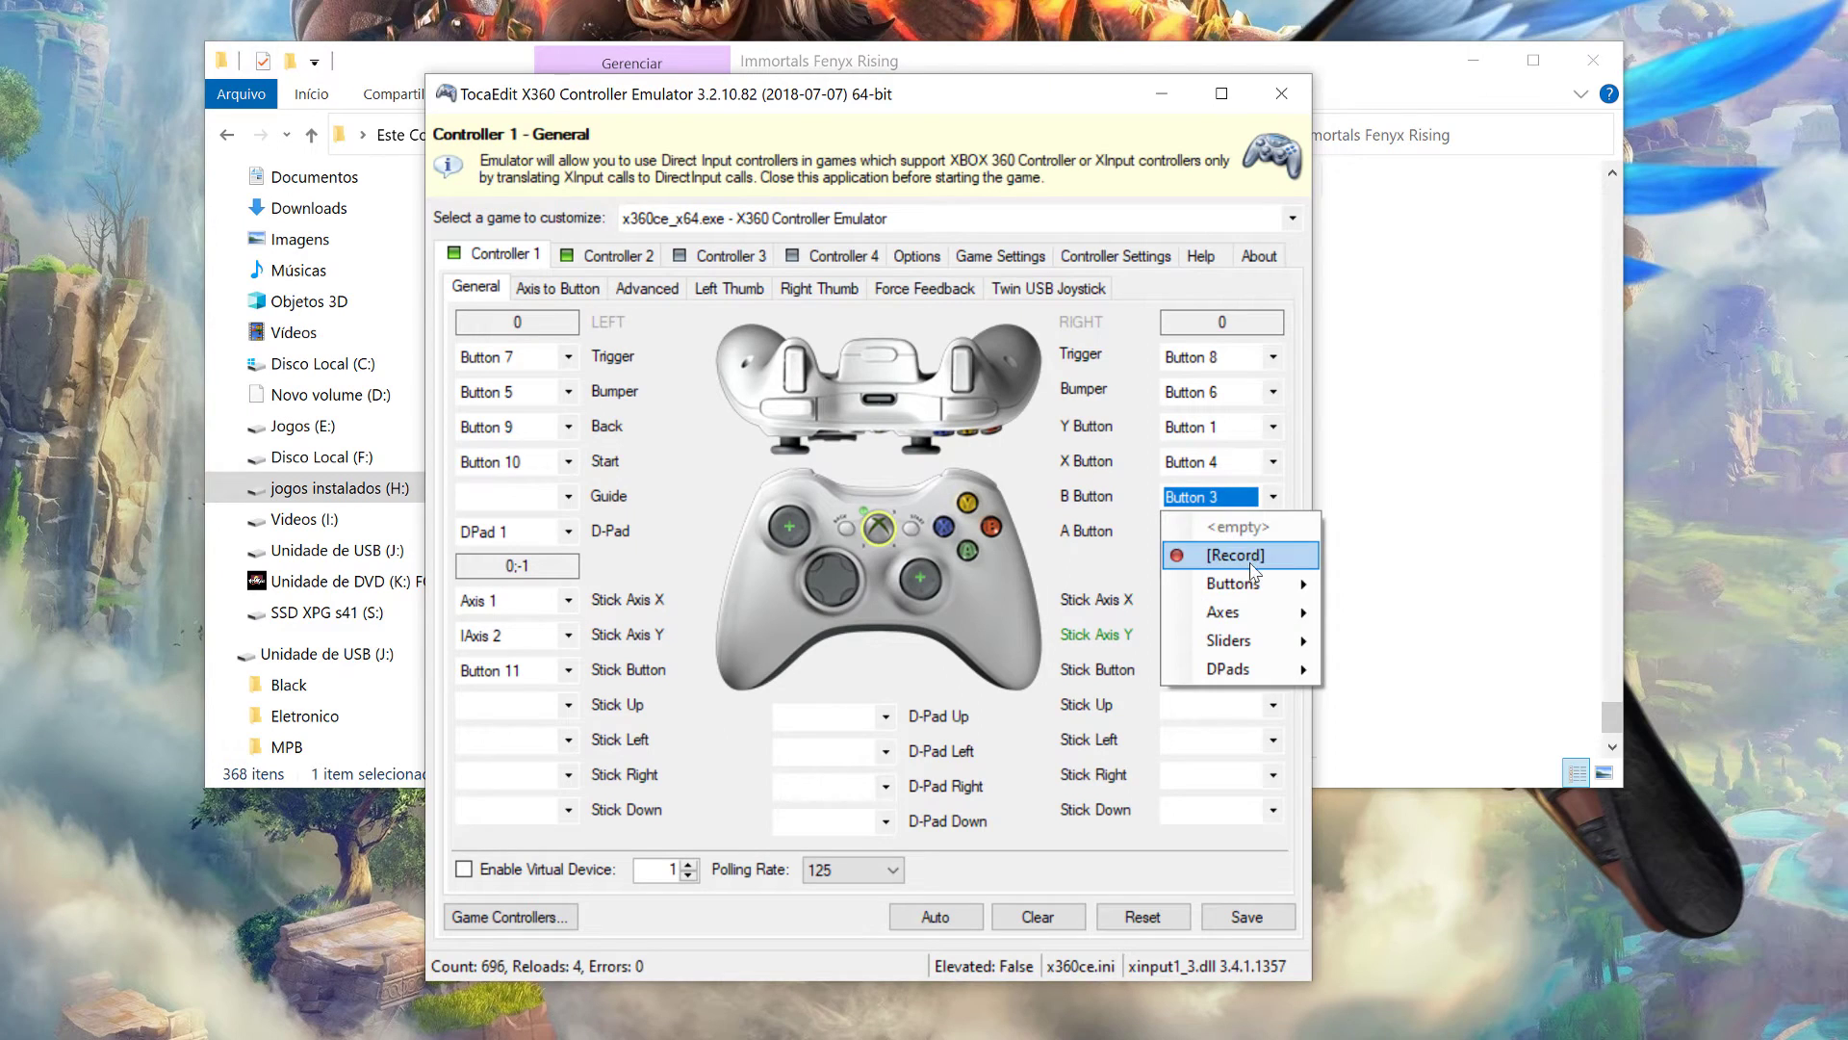
click(1240, 555)
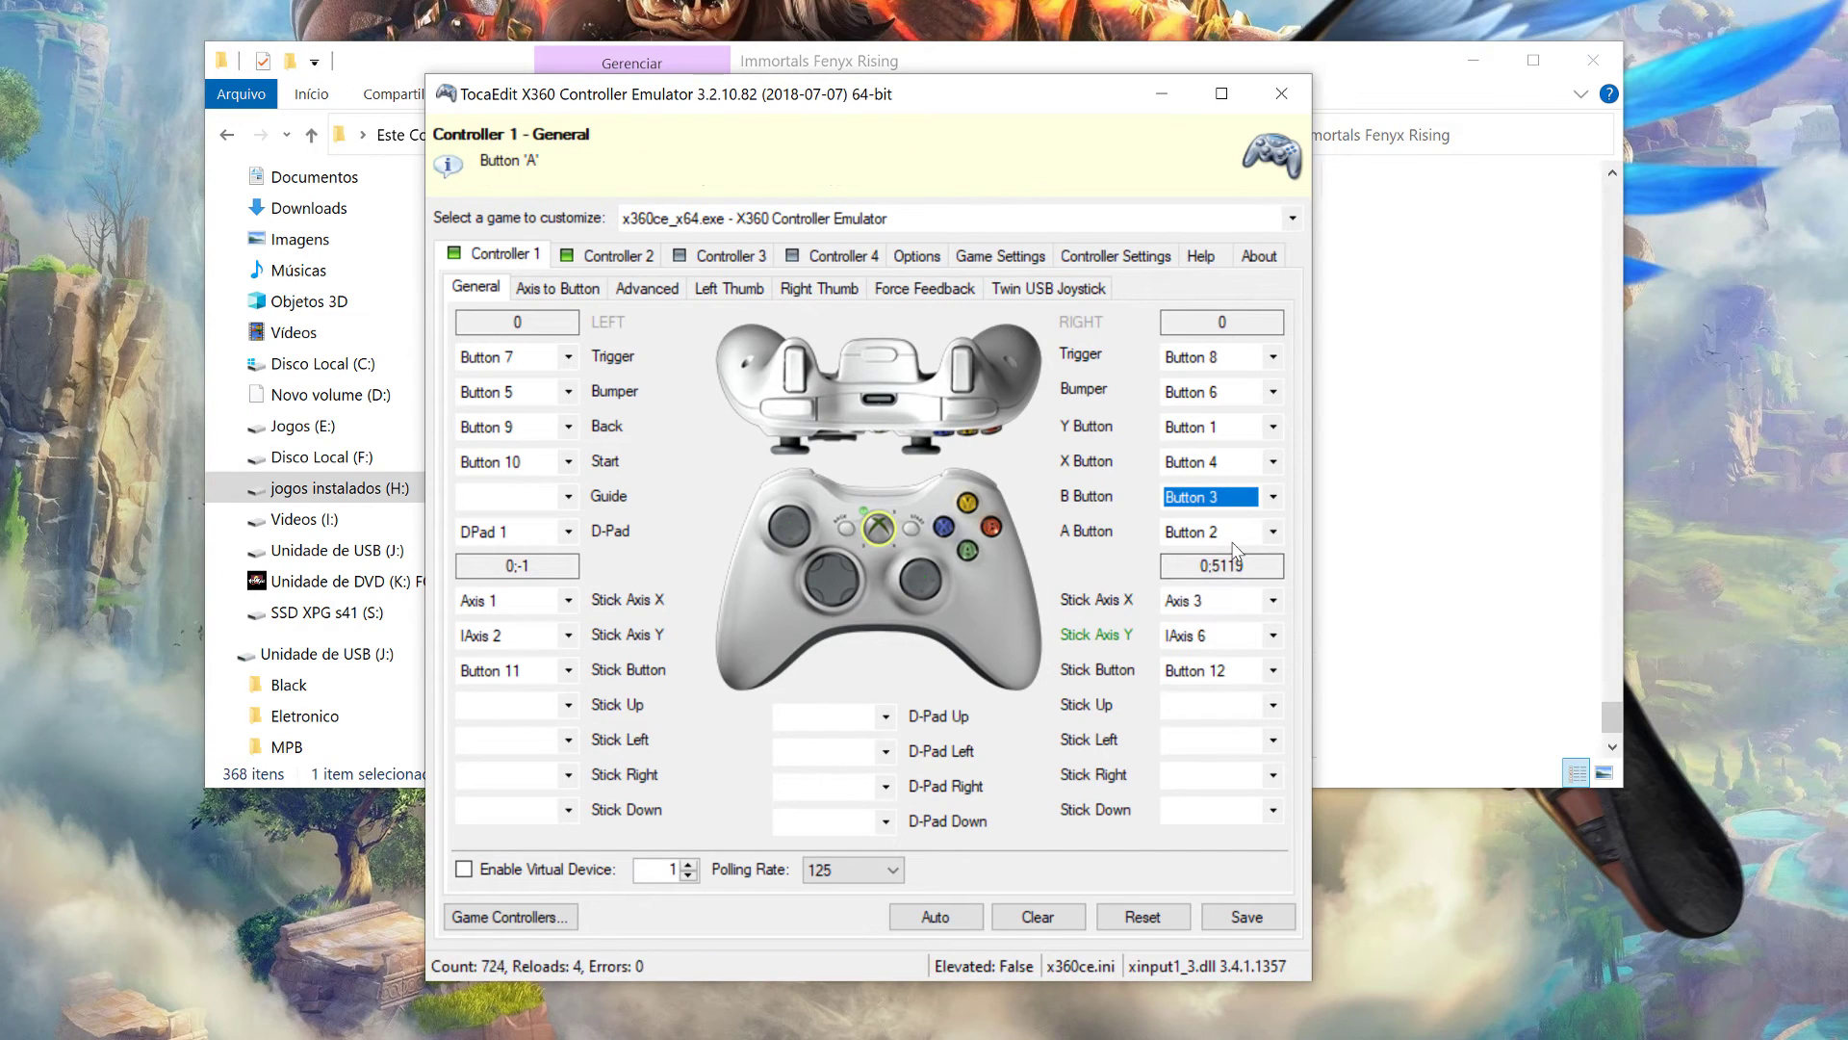
click(1232, 532)
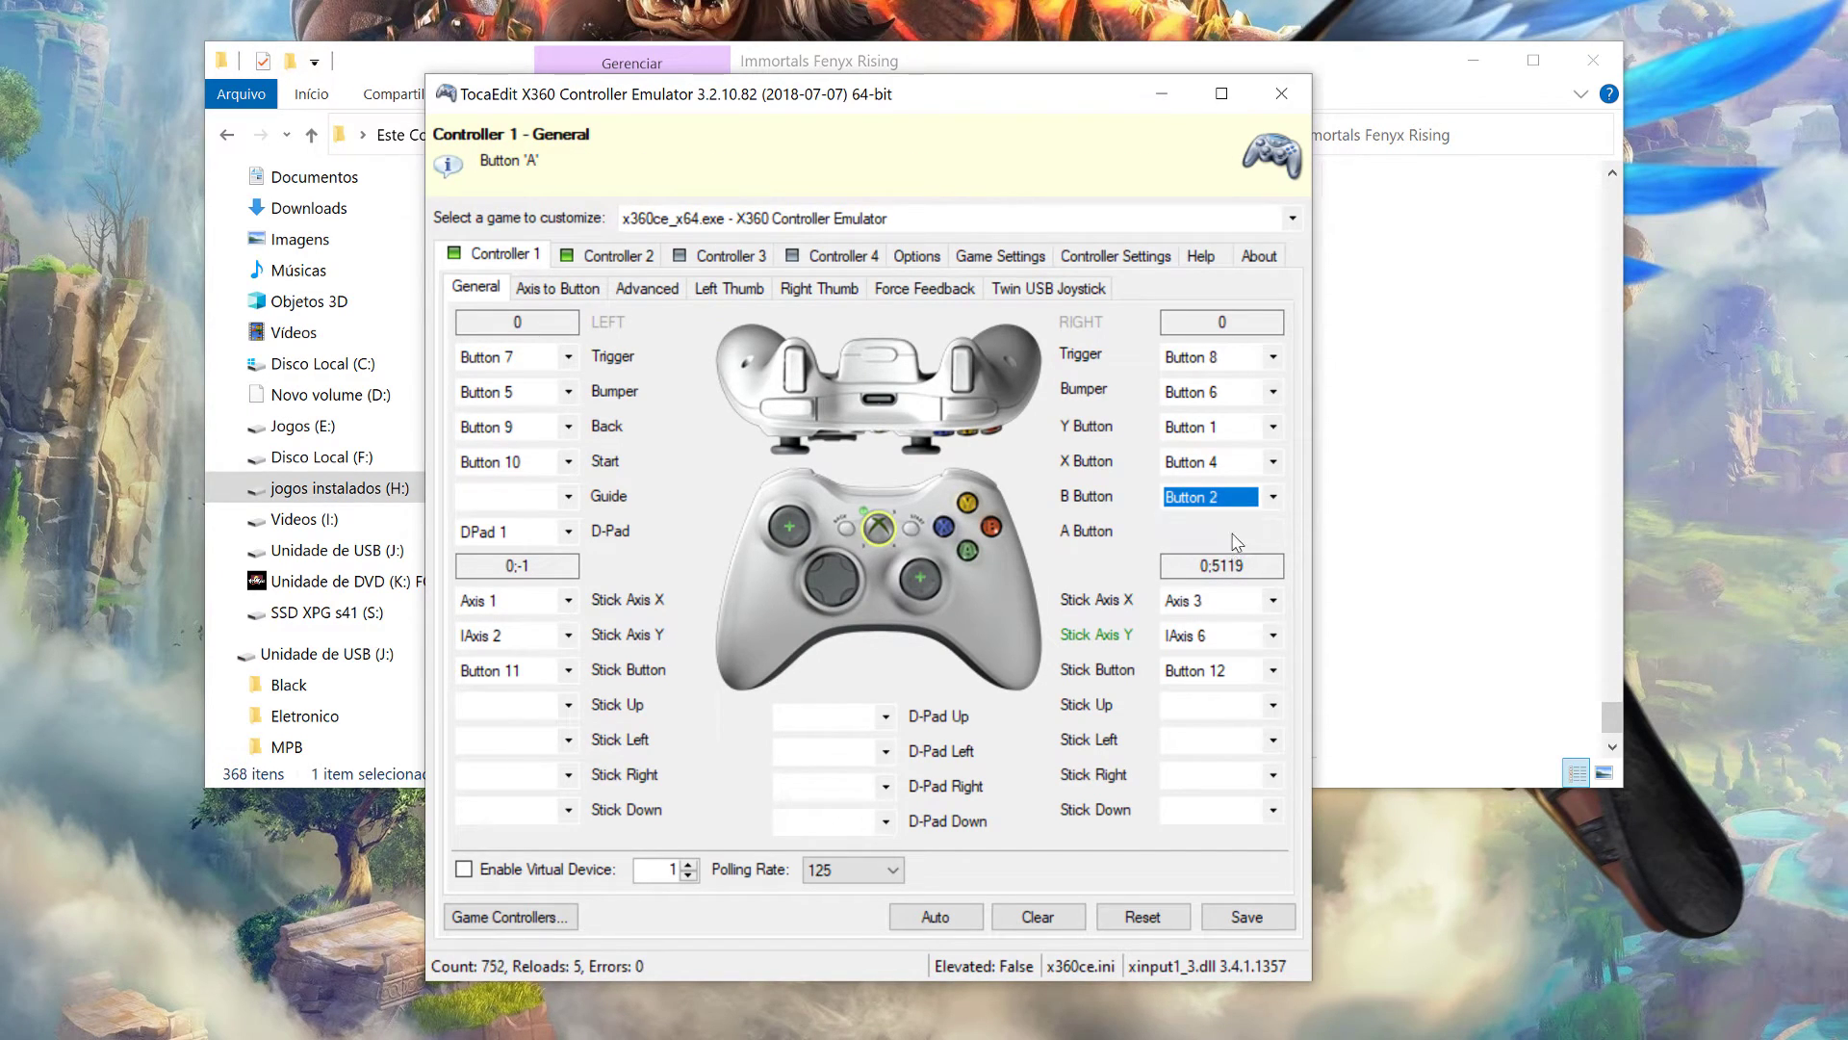
click(1234, 585)
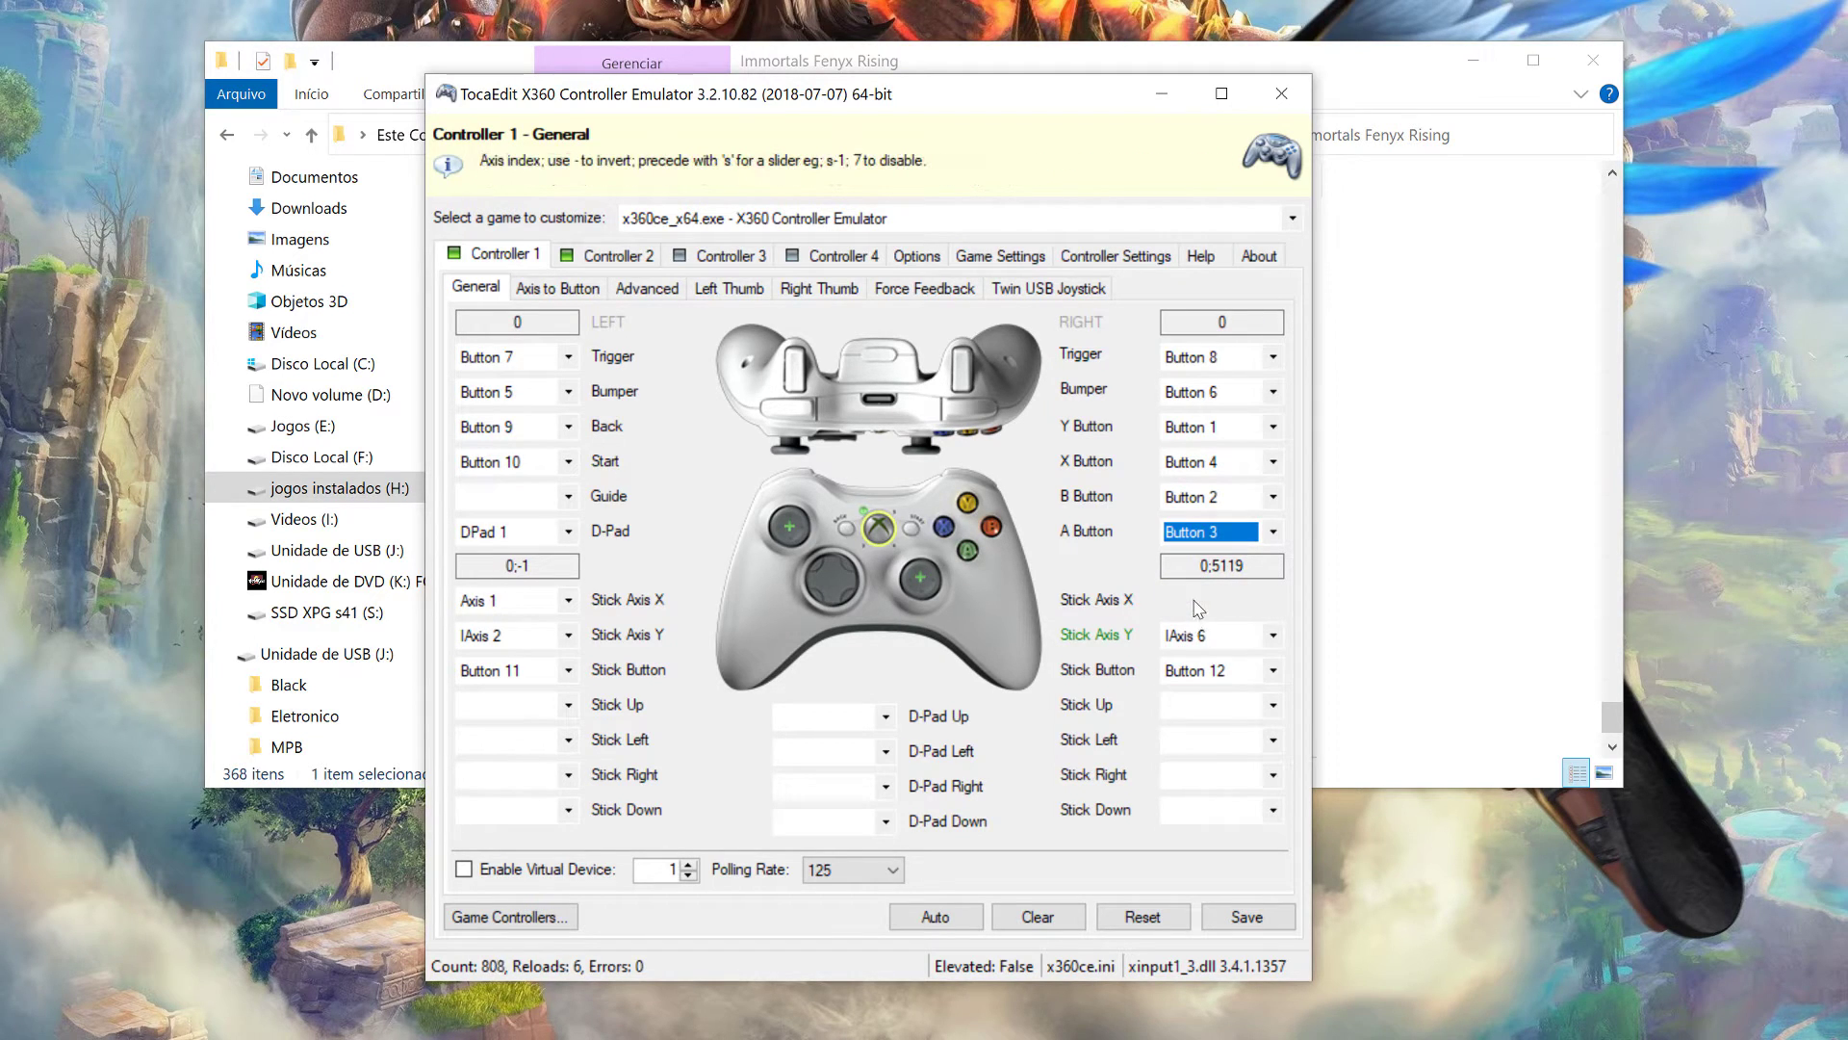
click(1215, 600)
click(1218, 659)
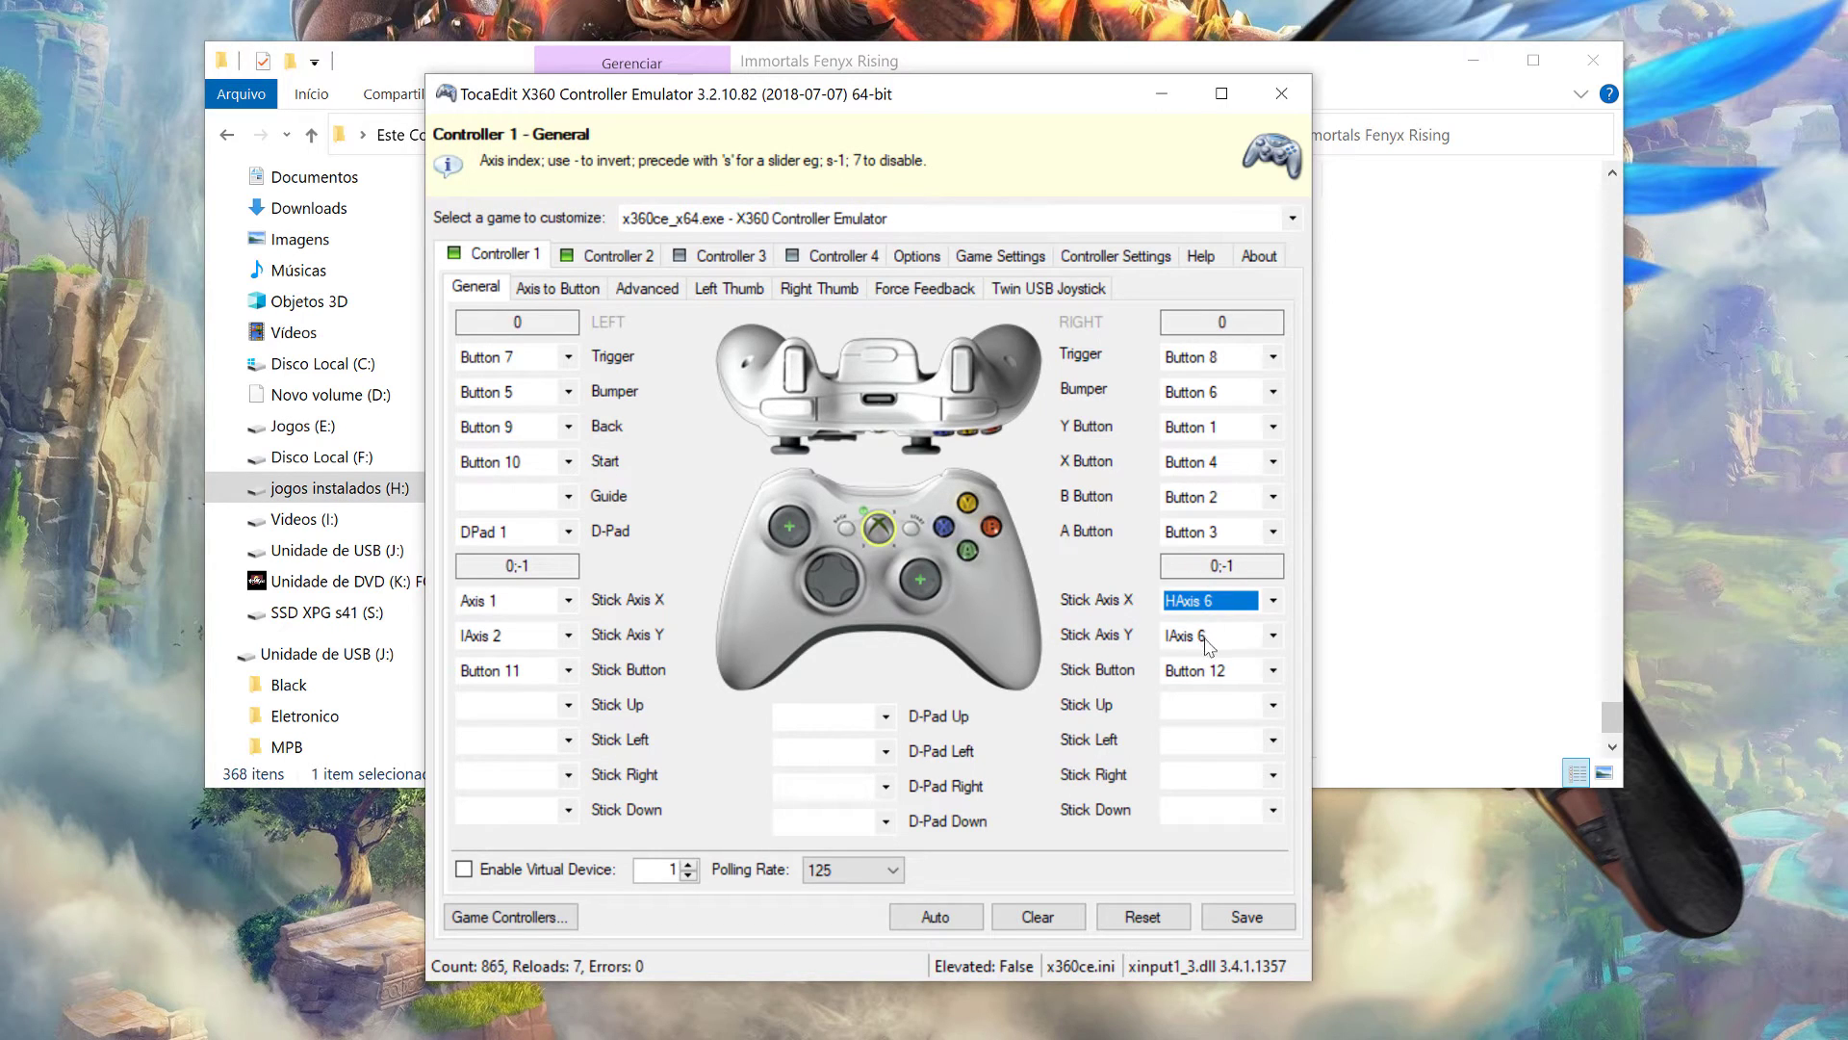
click(1208, 635)
click(1251, 695)
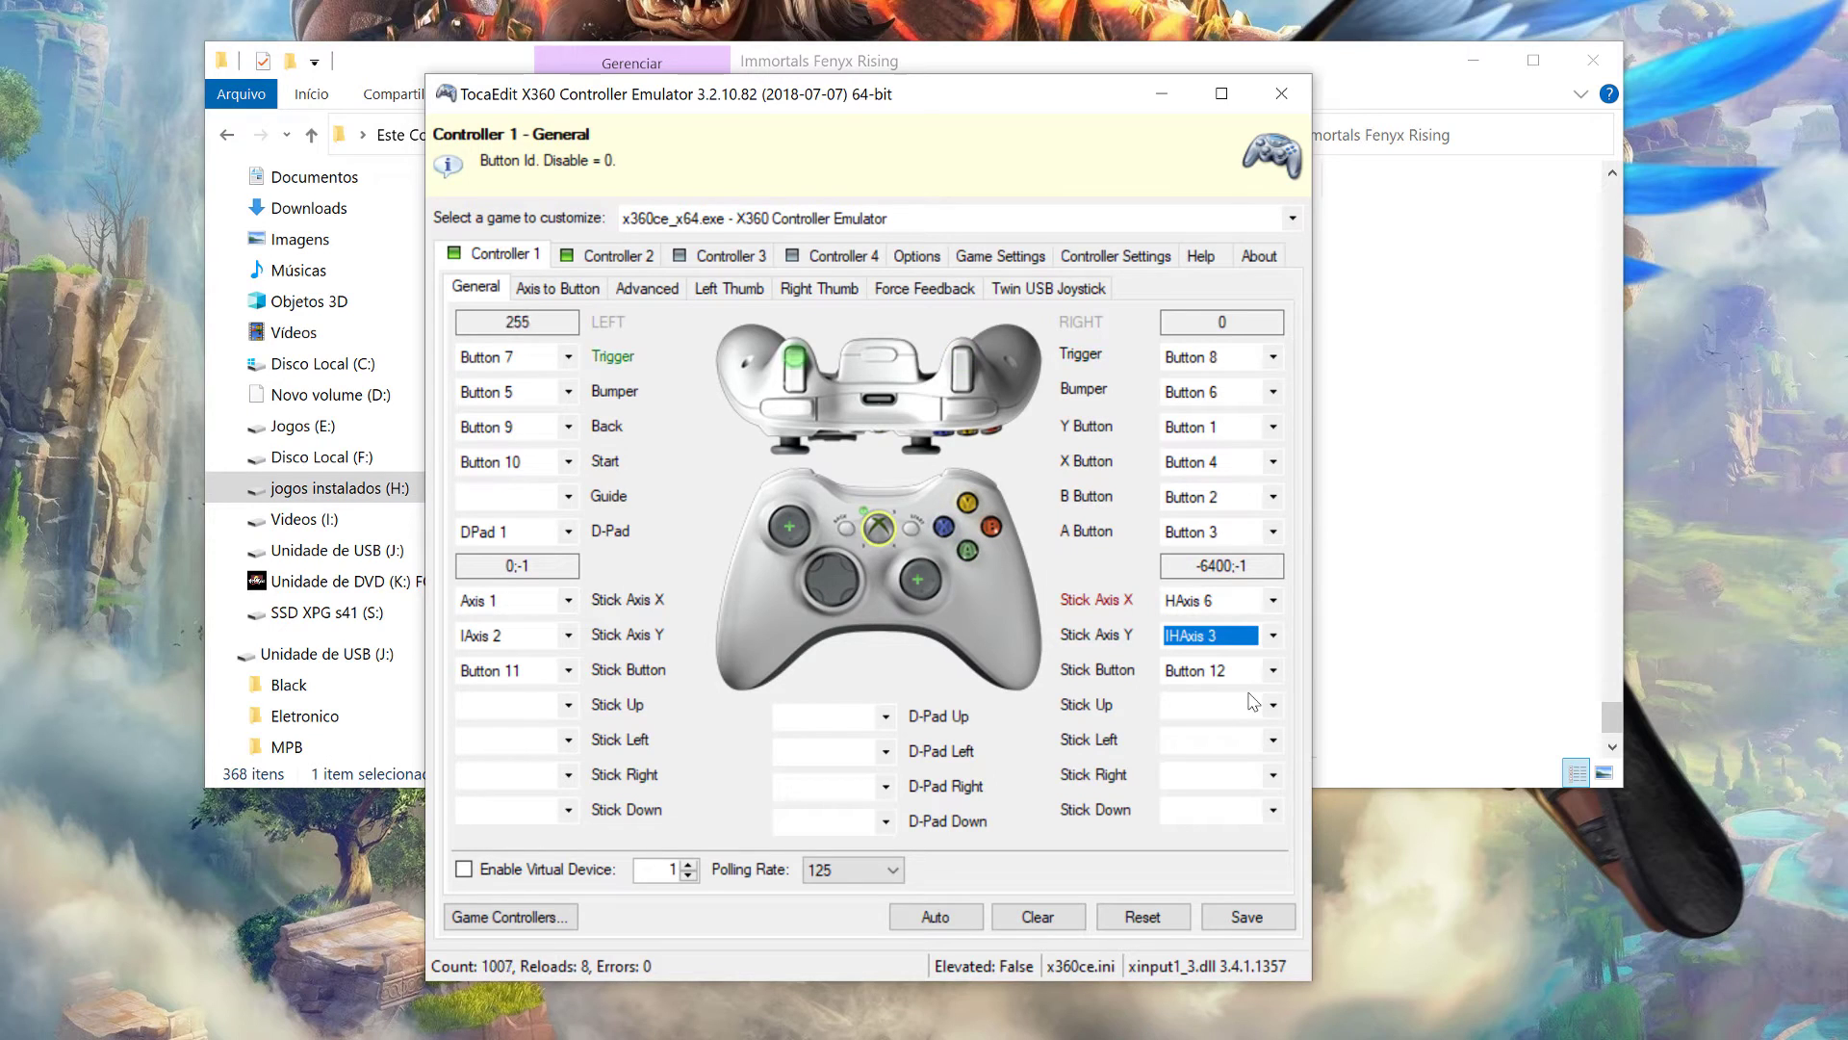
Record the right Trigger and right Bumper from the controller.
click(1198, 354)
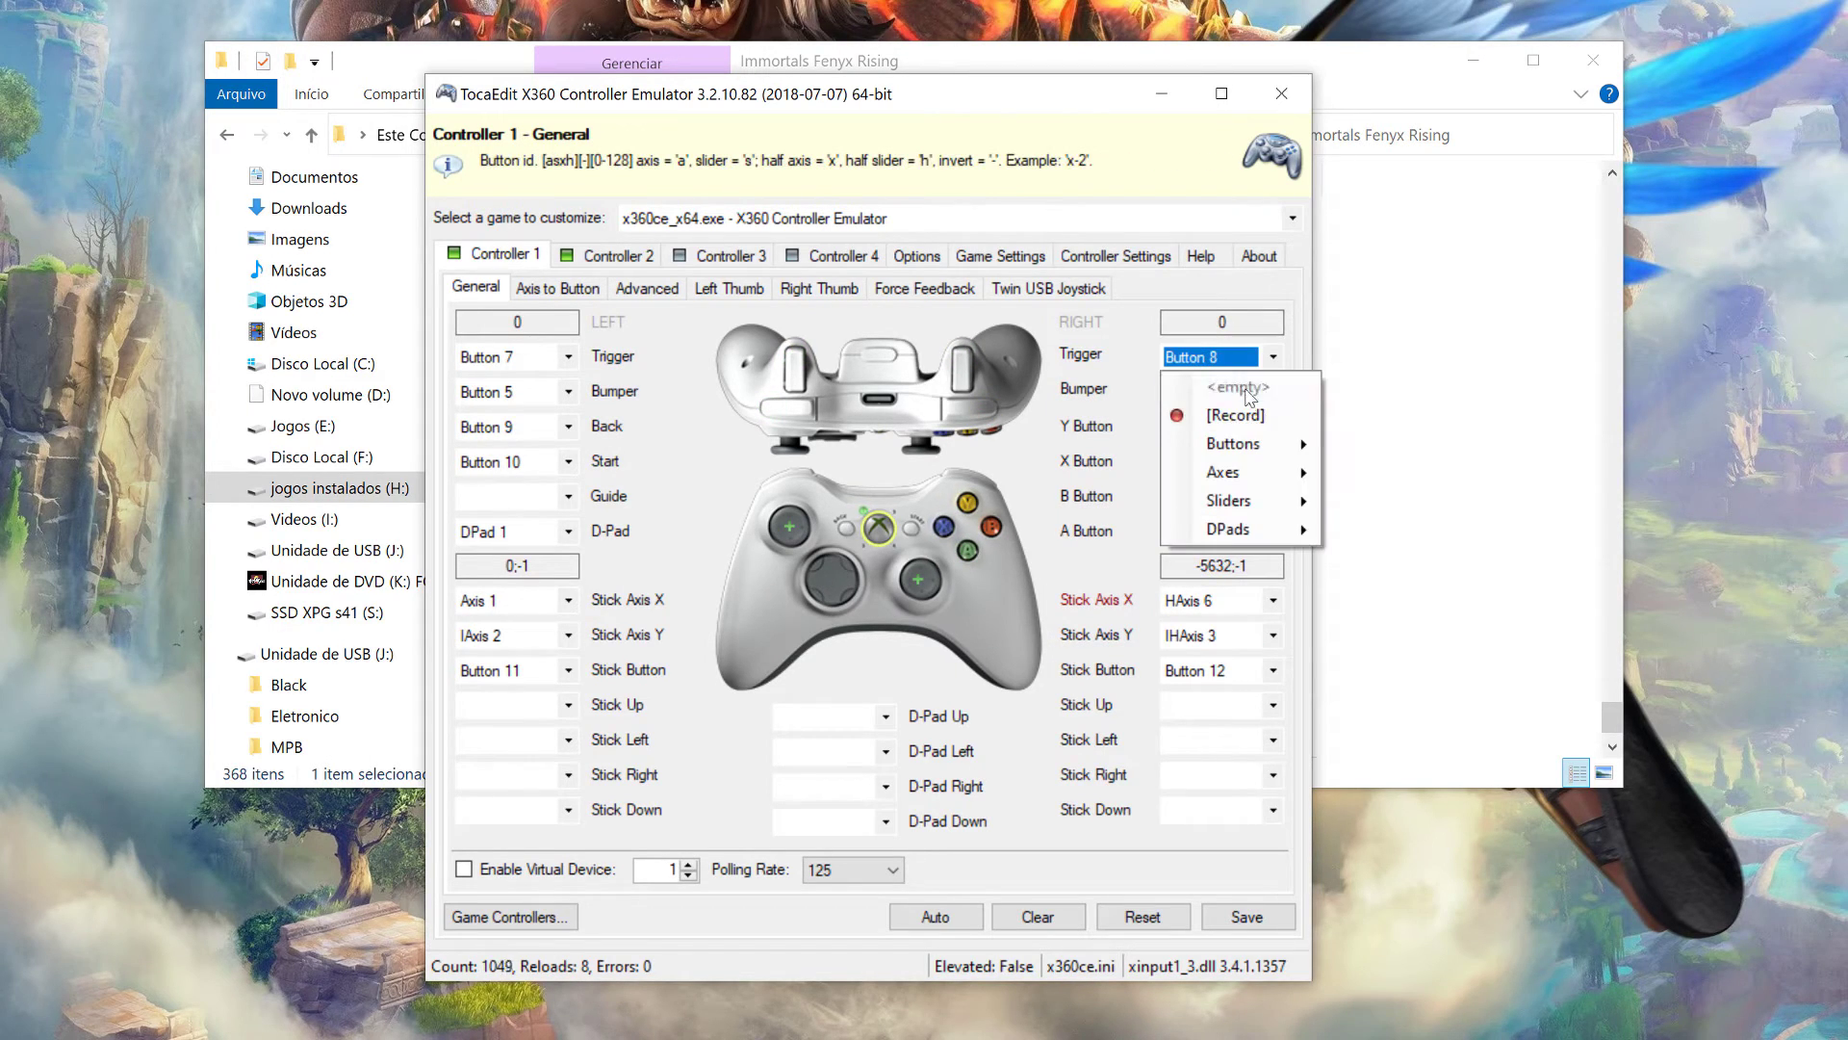
click(1249, 414)
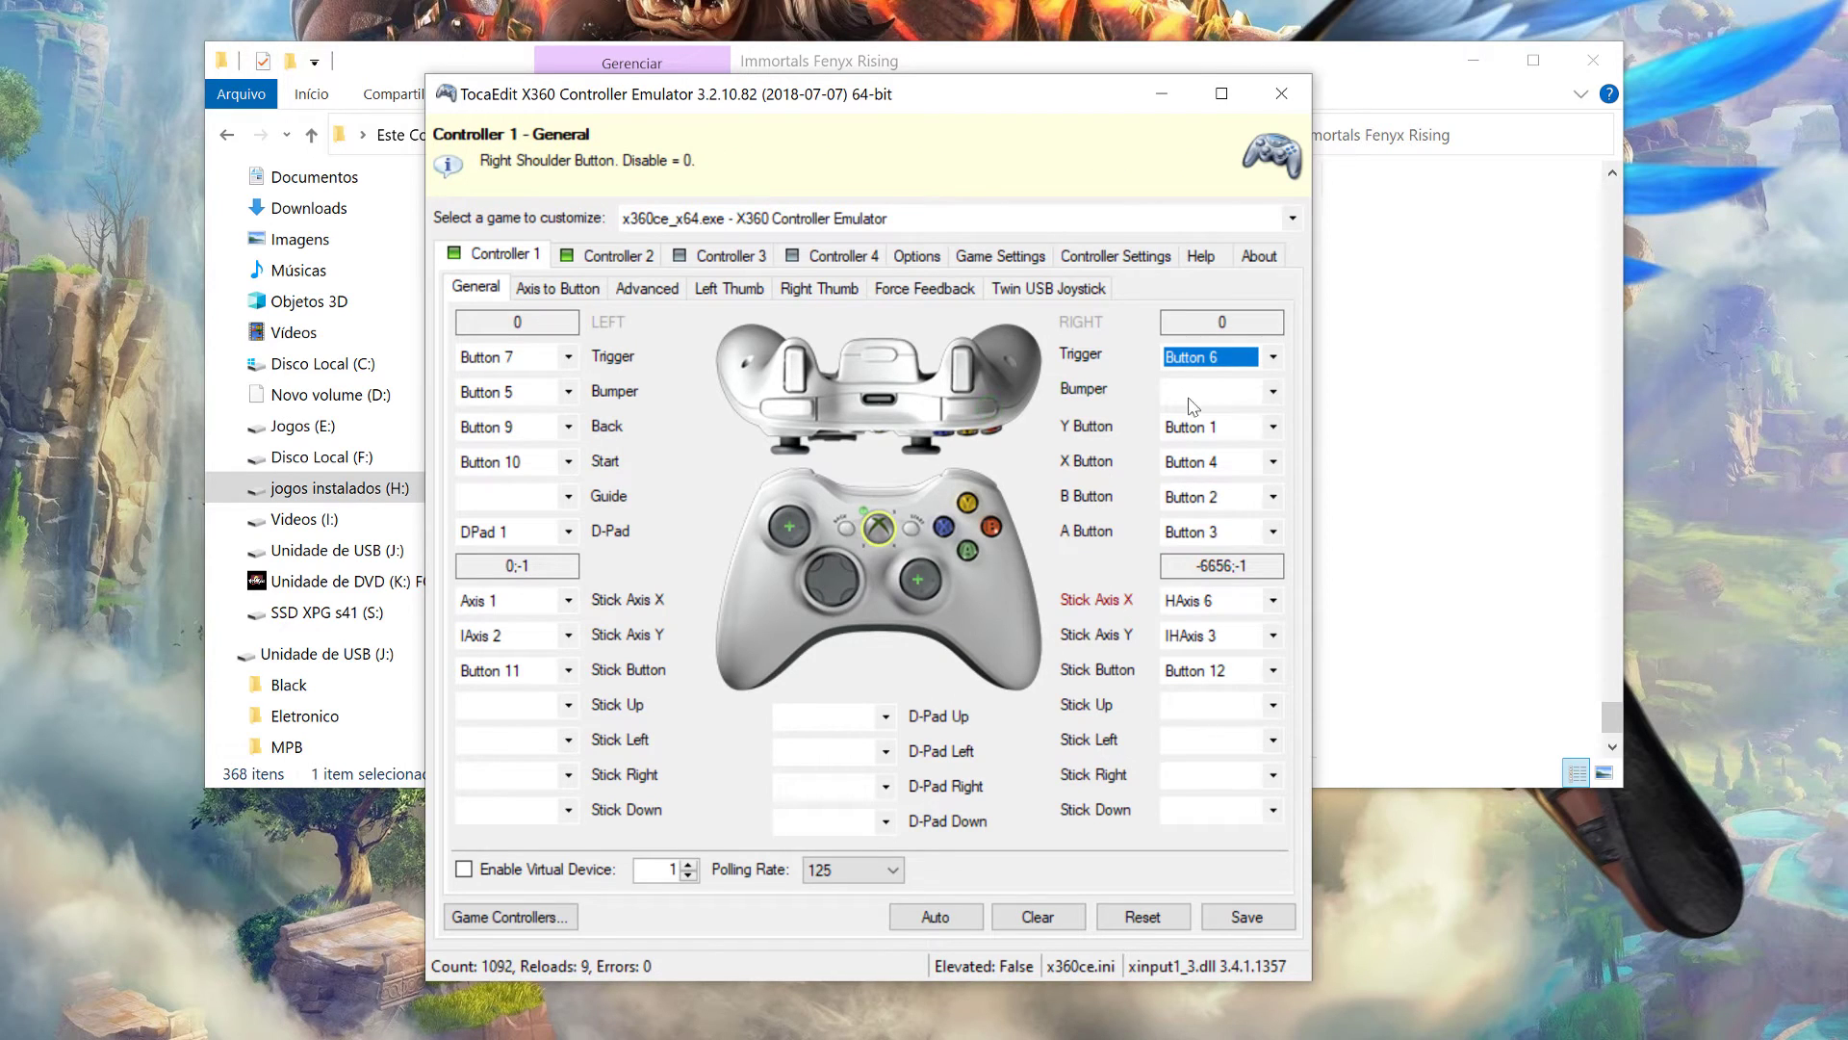
click(1215, 395)
click(1229, 447)
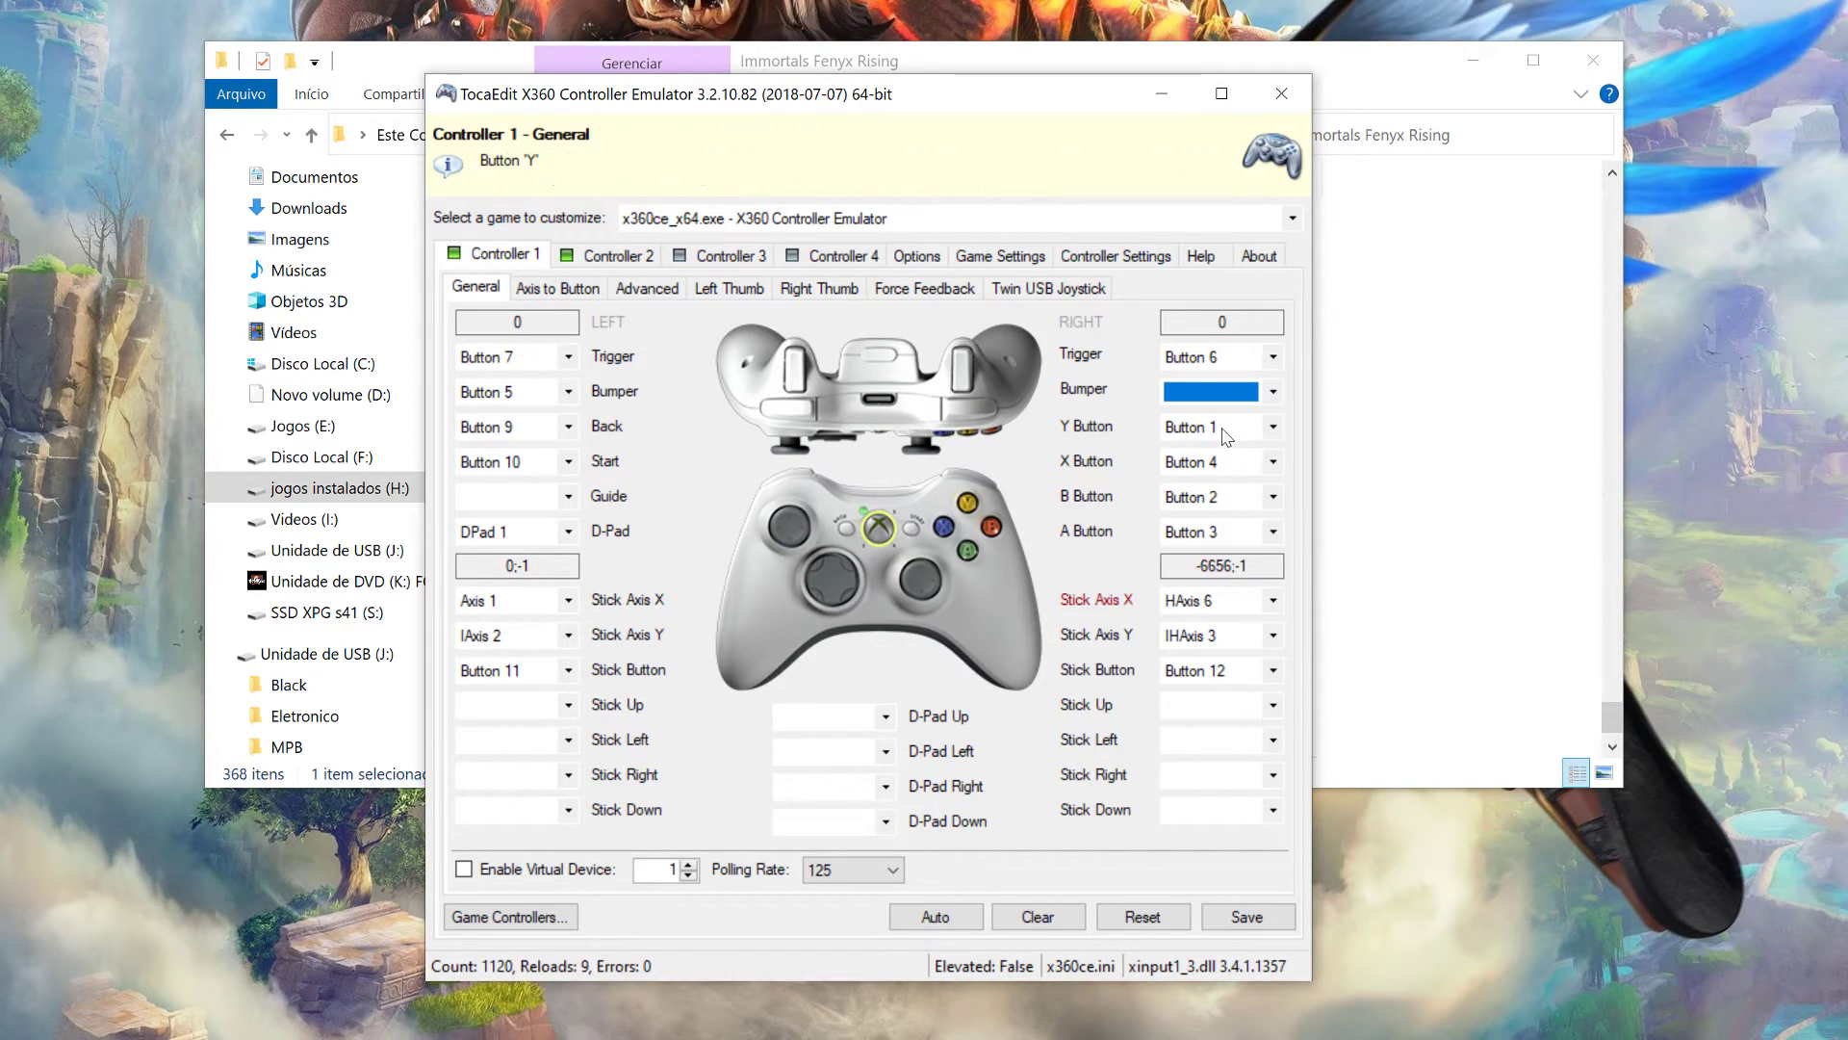
Record the left Trigger and left Bumper, then save the Controller 1 settings.
click(539, 357)
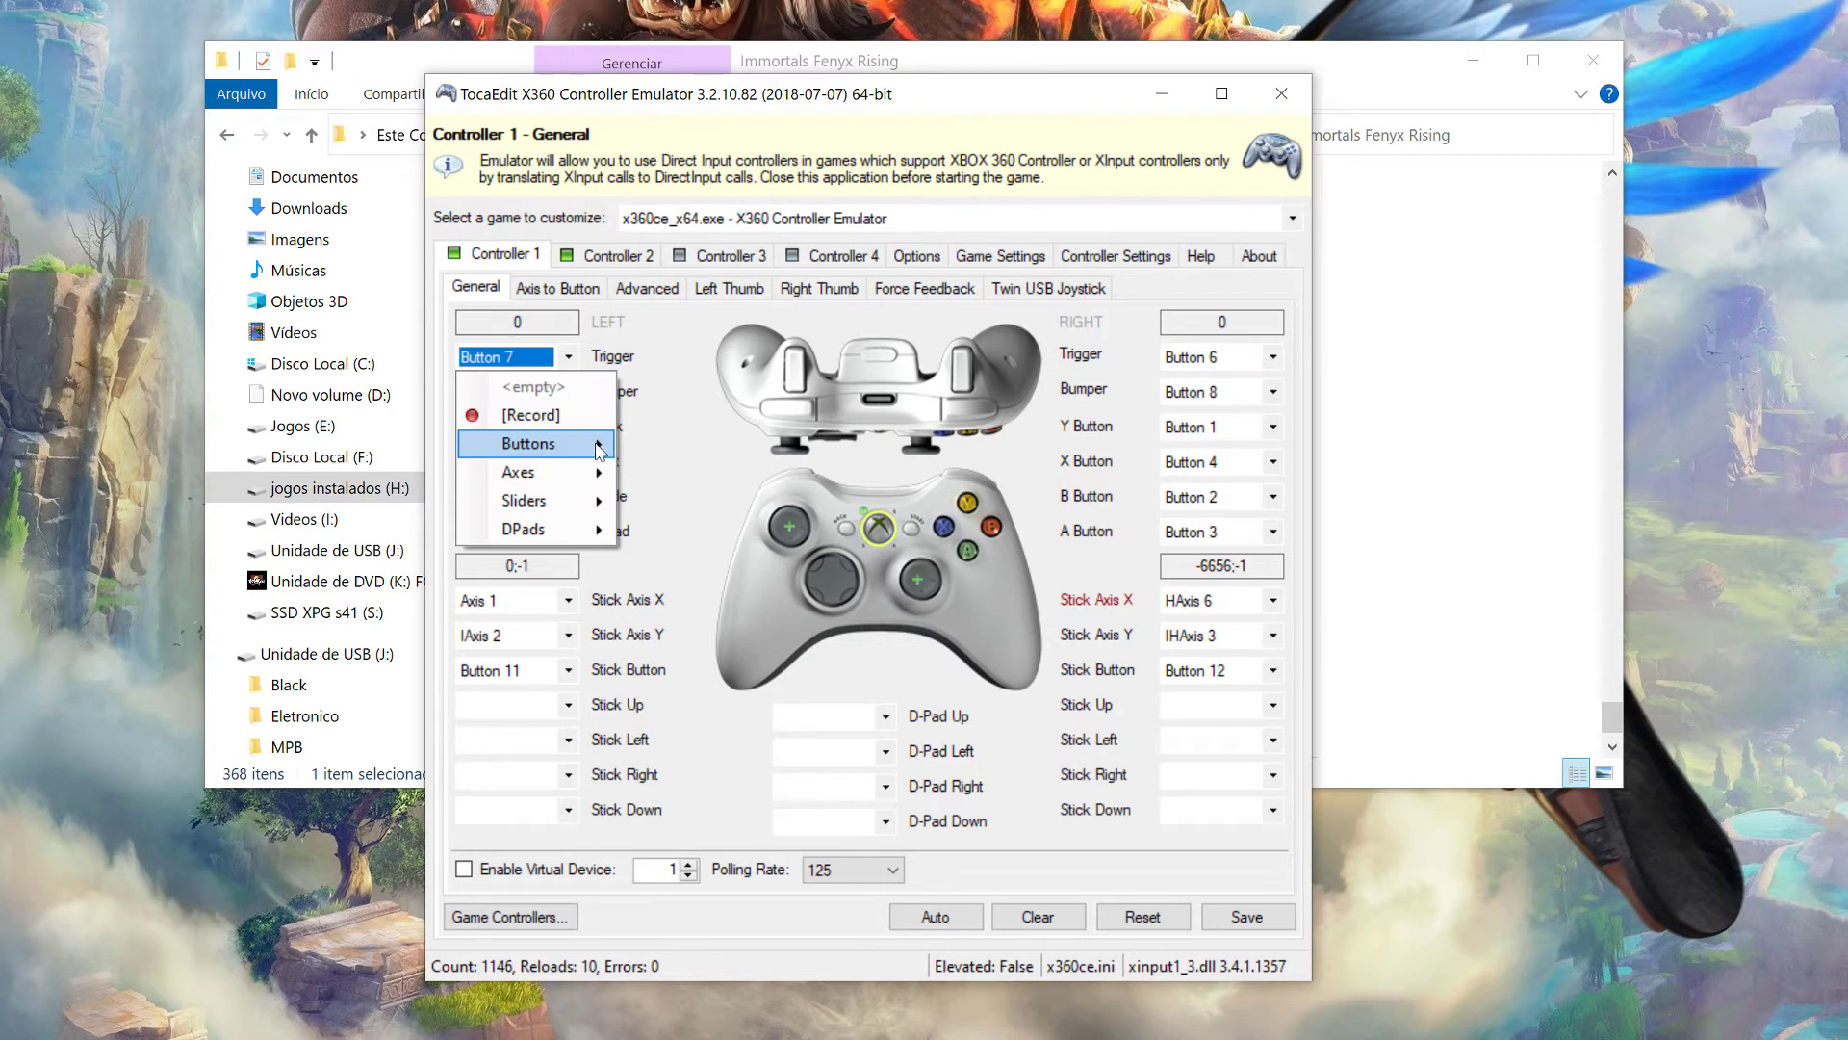
click(570, 420)
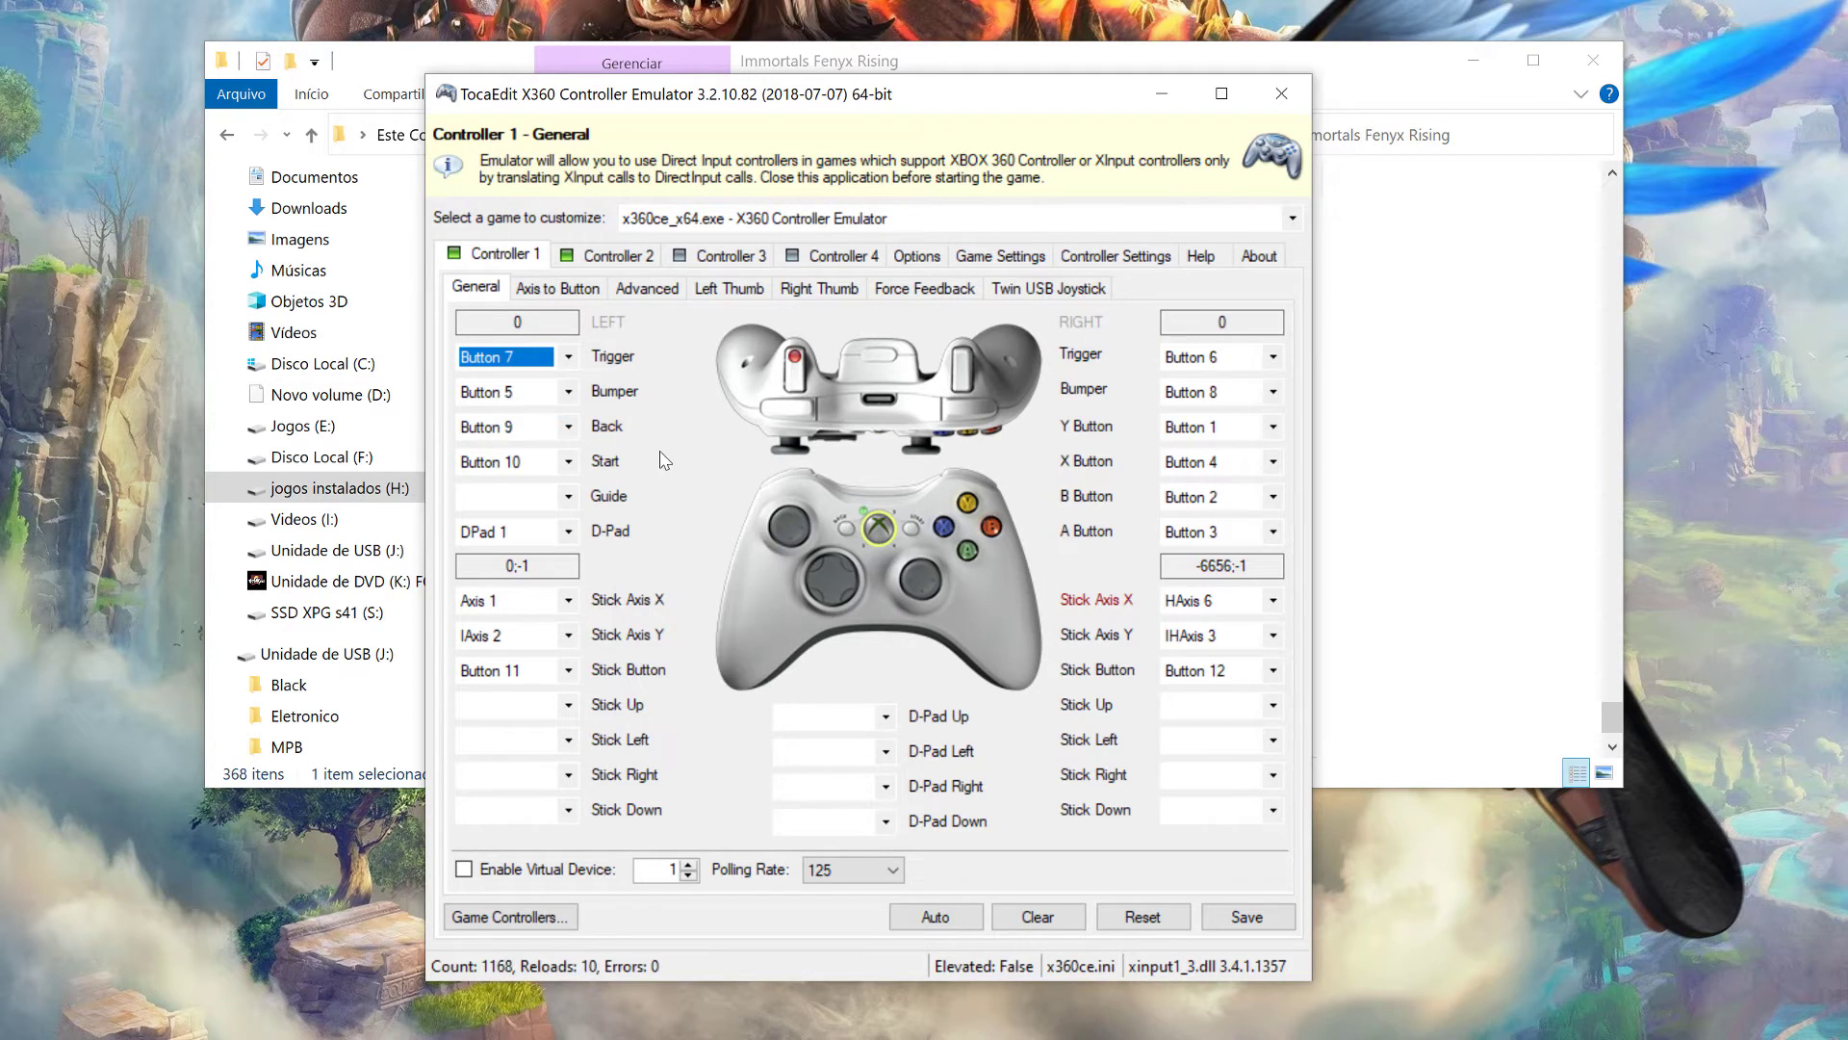
click(529, 392)
click(566, 452)
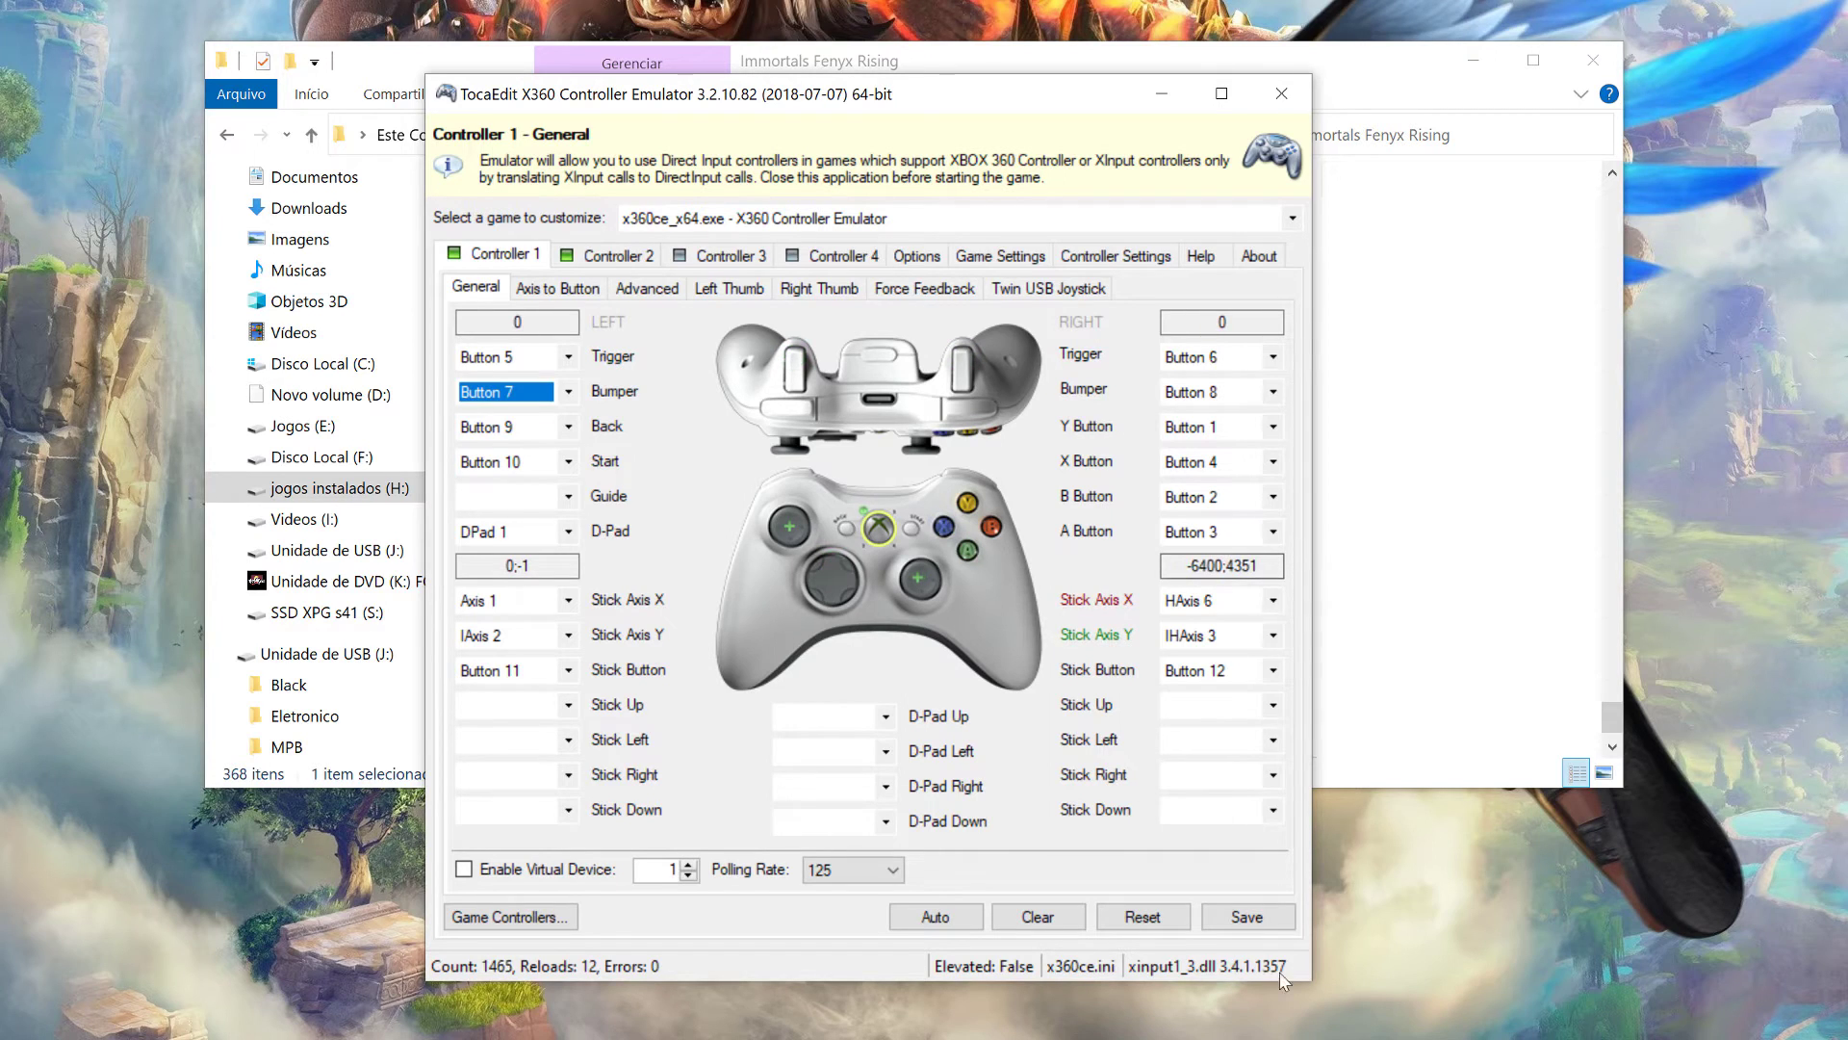
click(1251, 924)
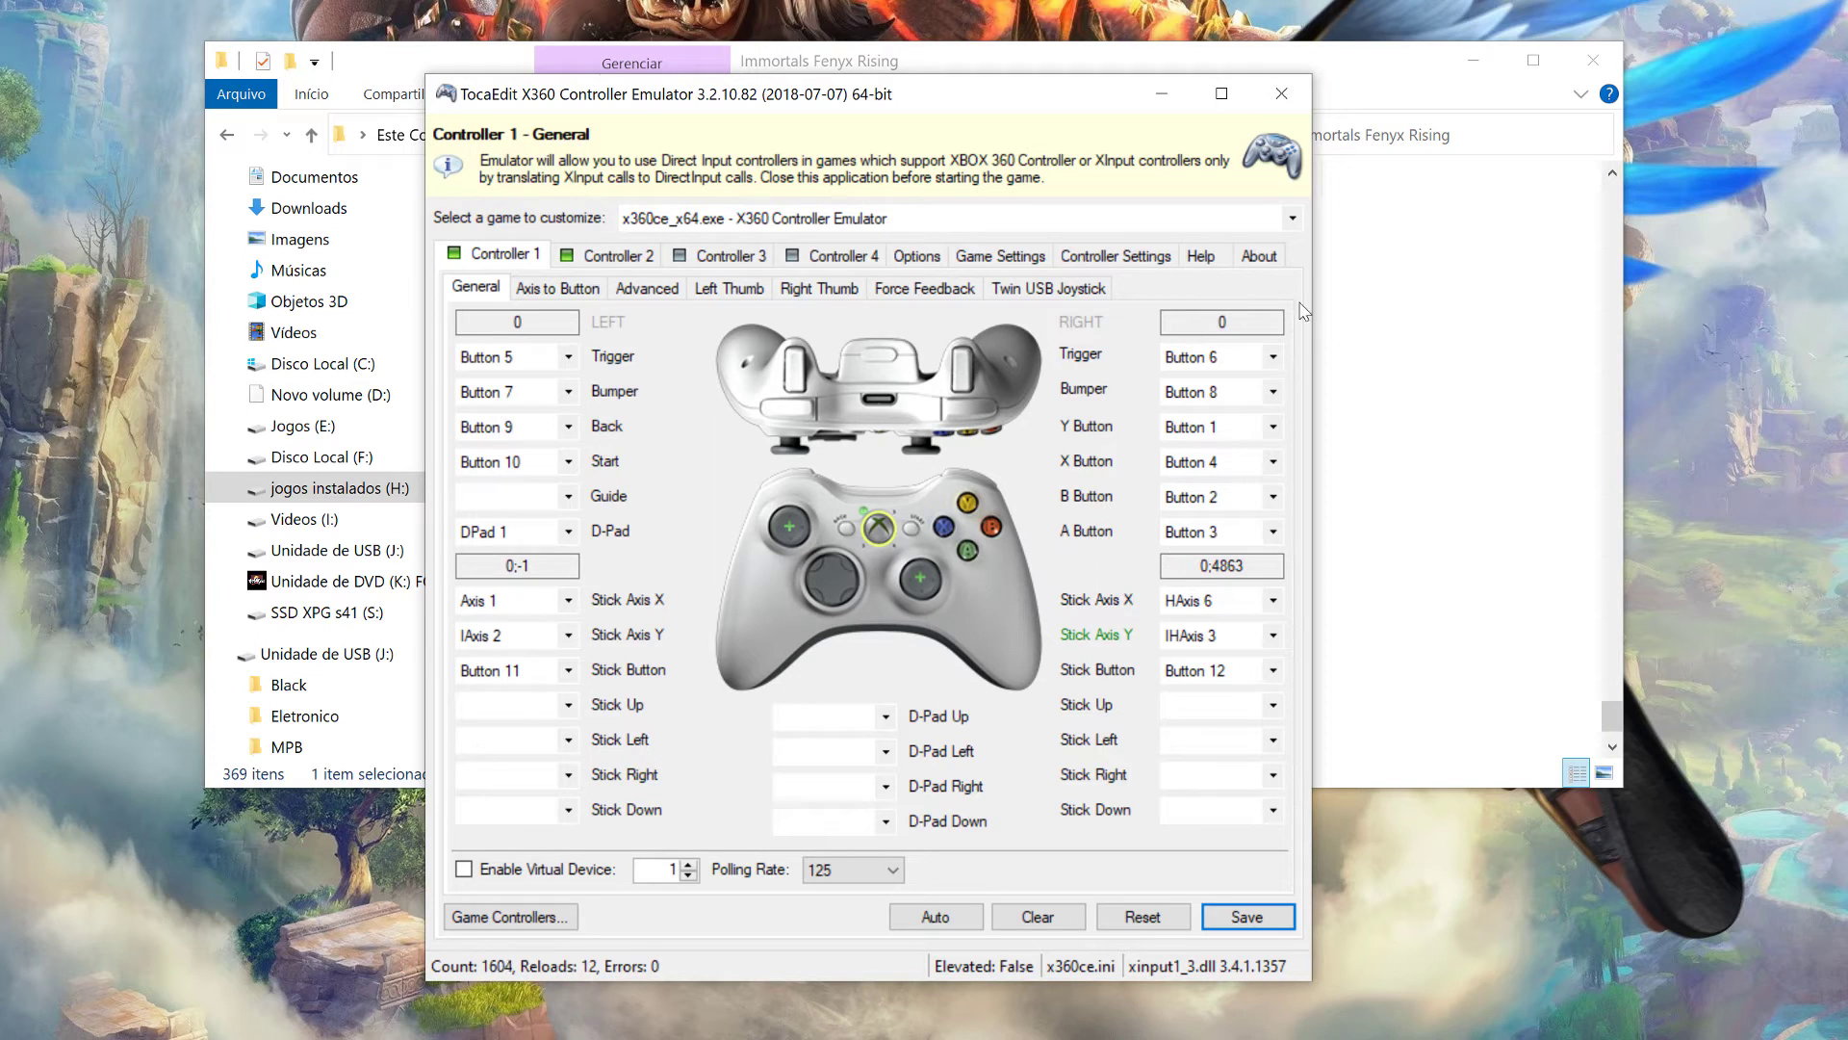
Close x360ce and put xinput1_3.dll into rename mode in the game folder.
click(1296, 94)
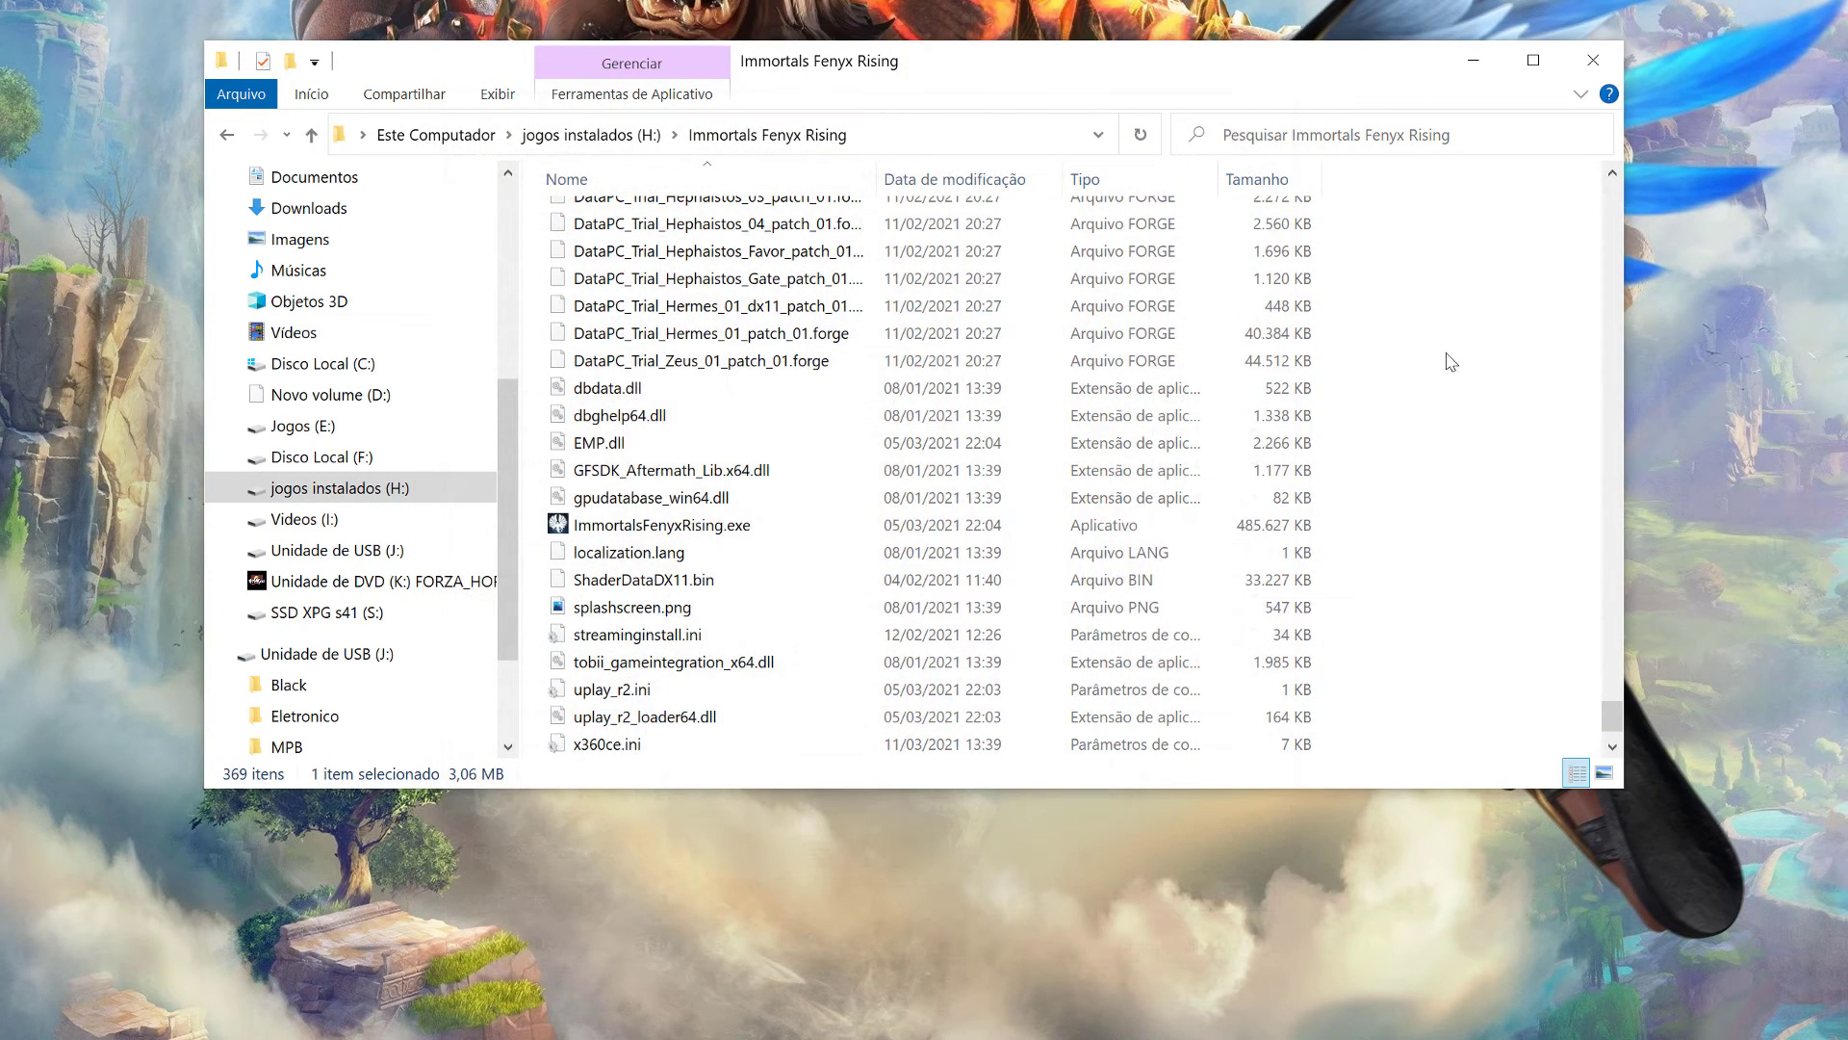
click(633, 752)
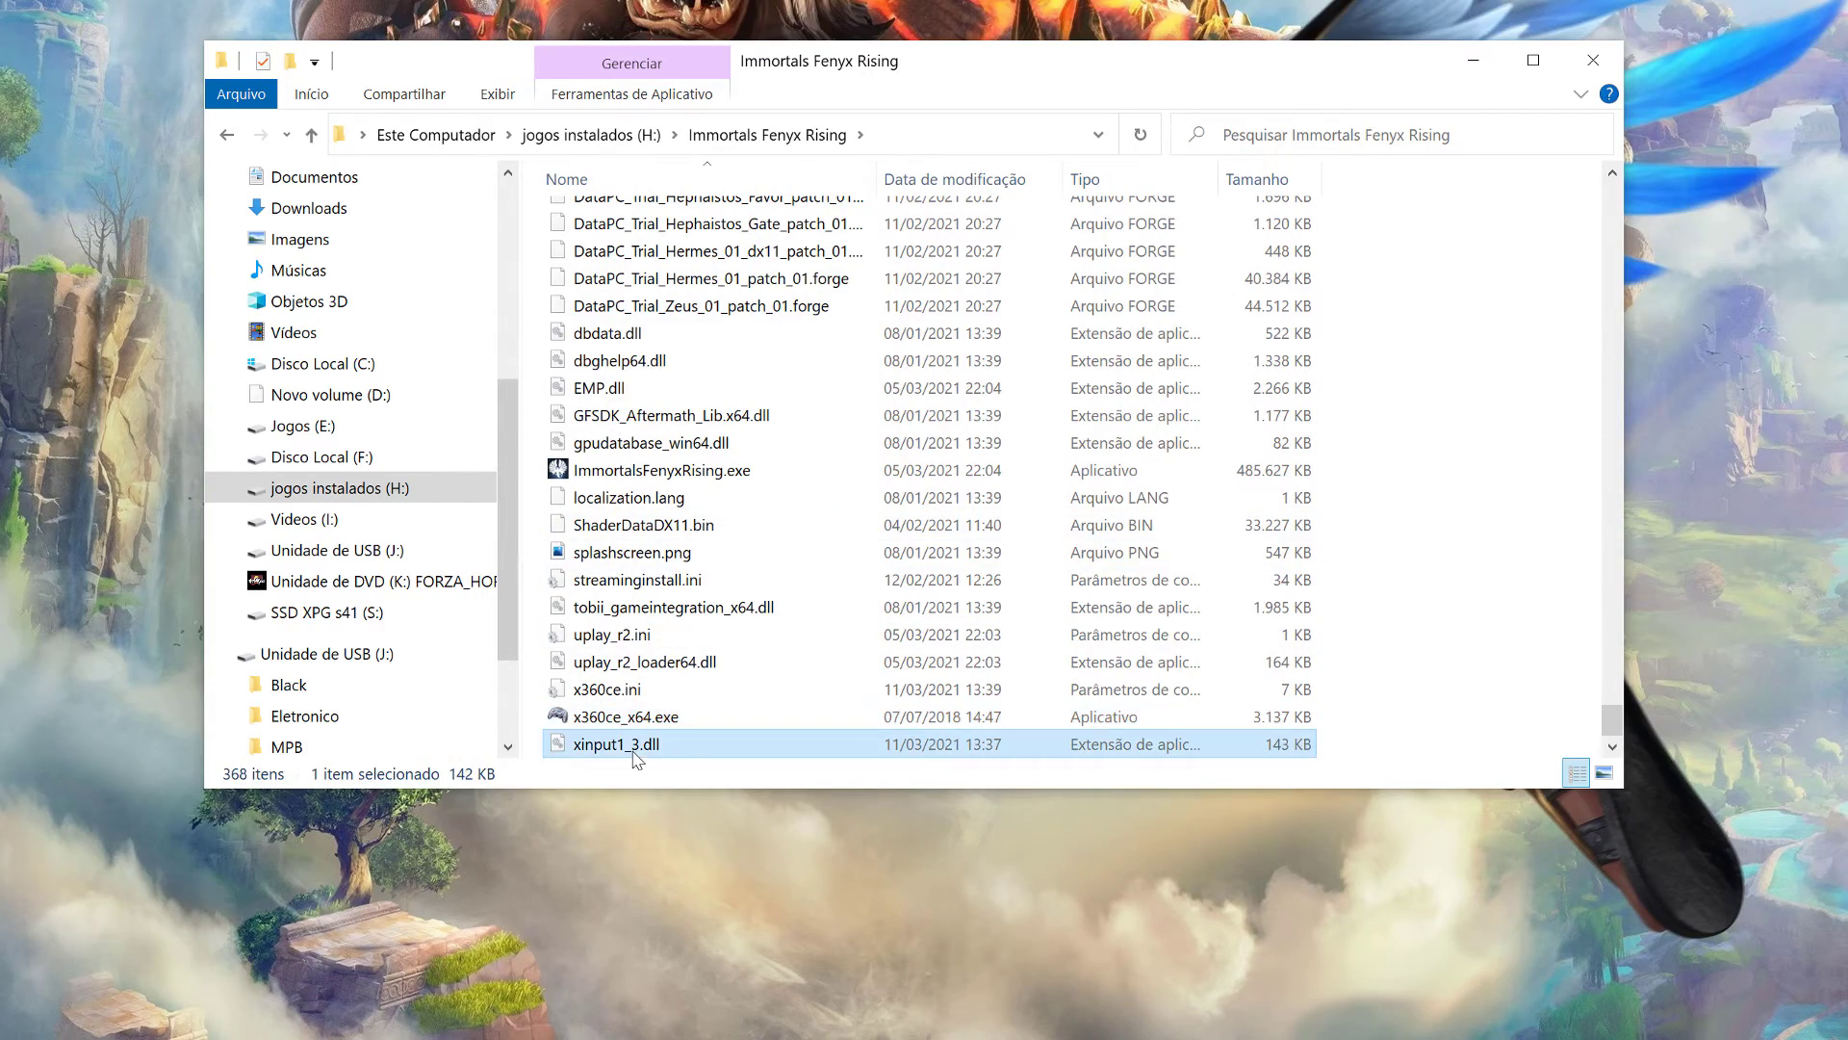
click(639, 755)
Edit the DLL's name to xinput9_1_0.dll and confirm it.
key(Right)
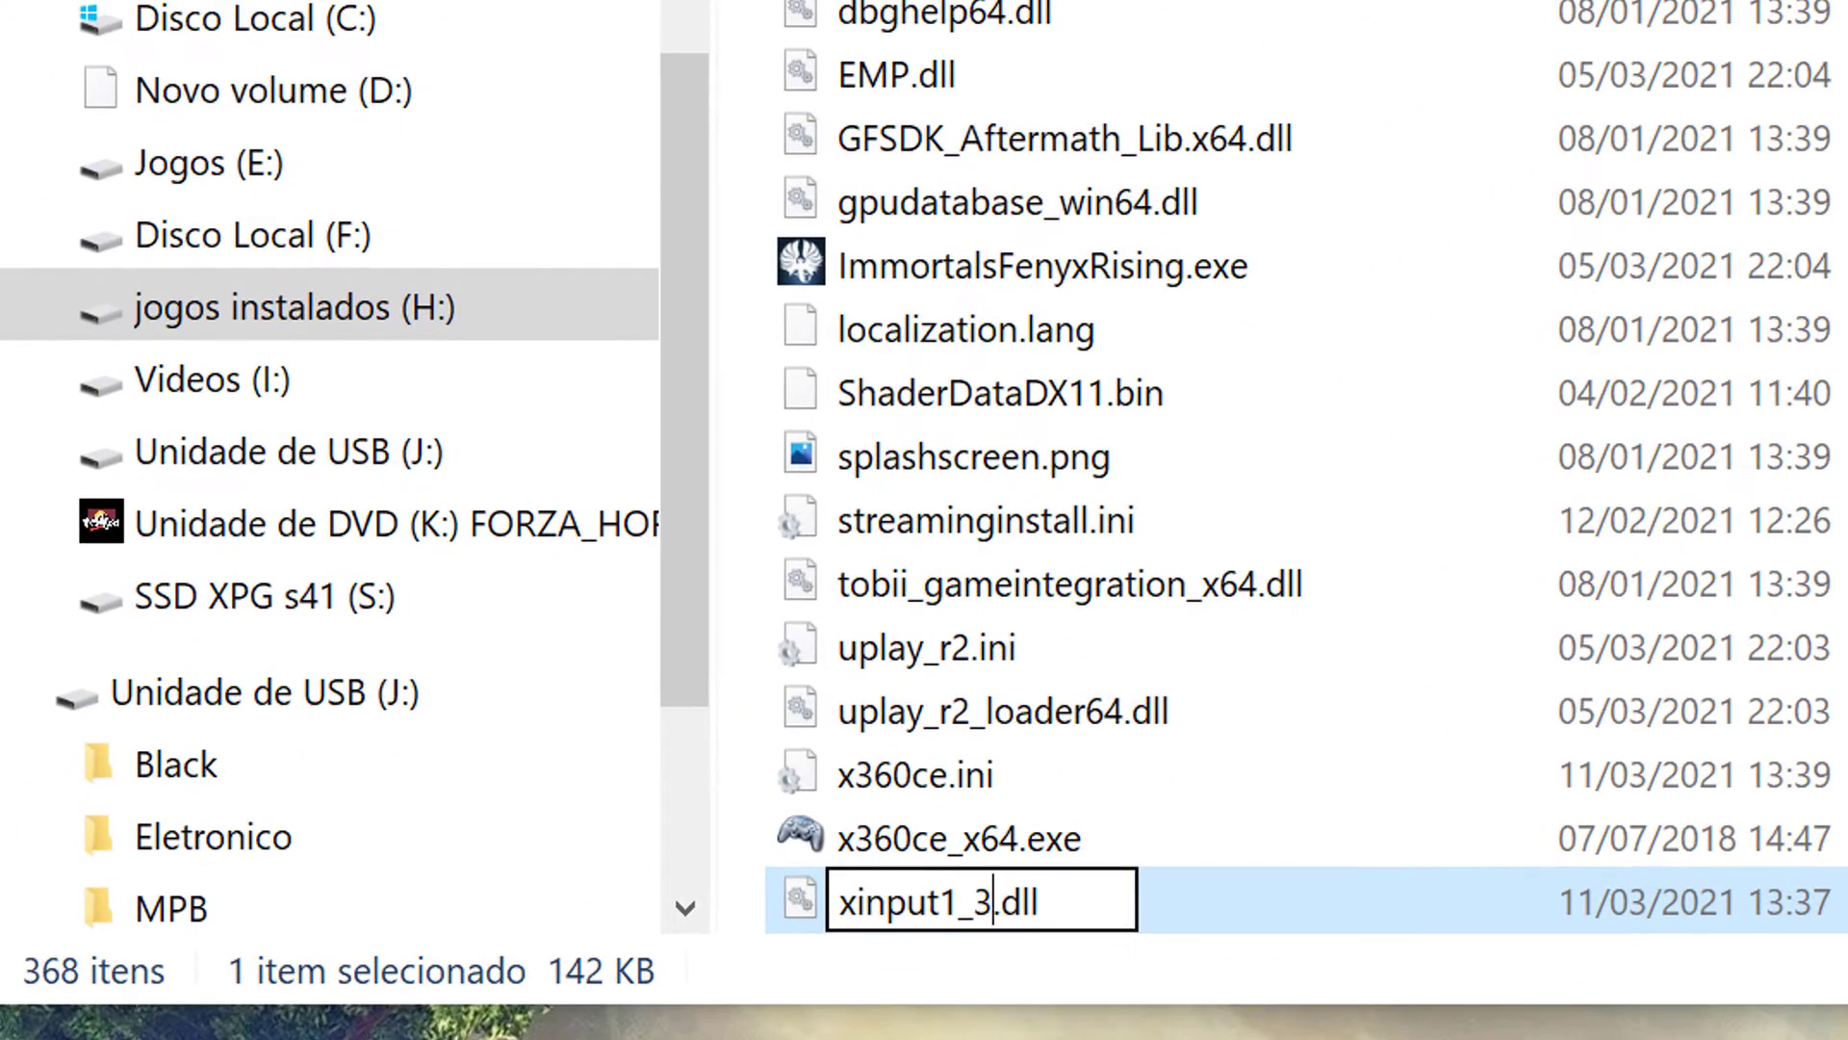
key(BackSpace)
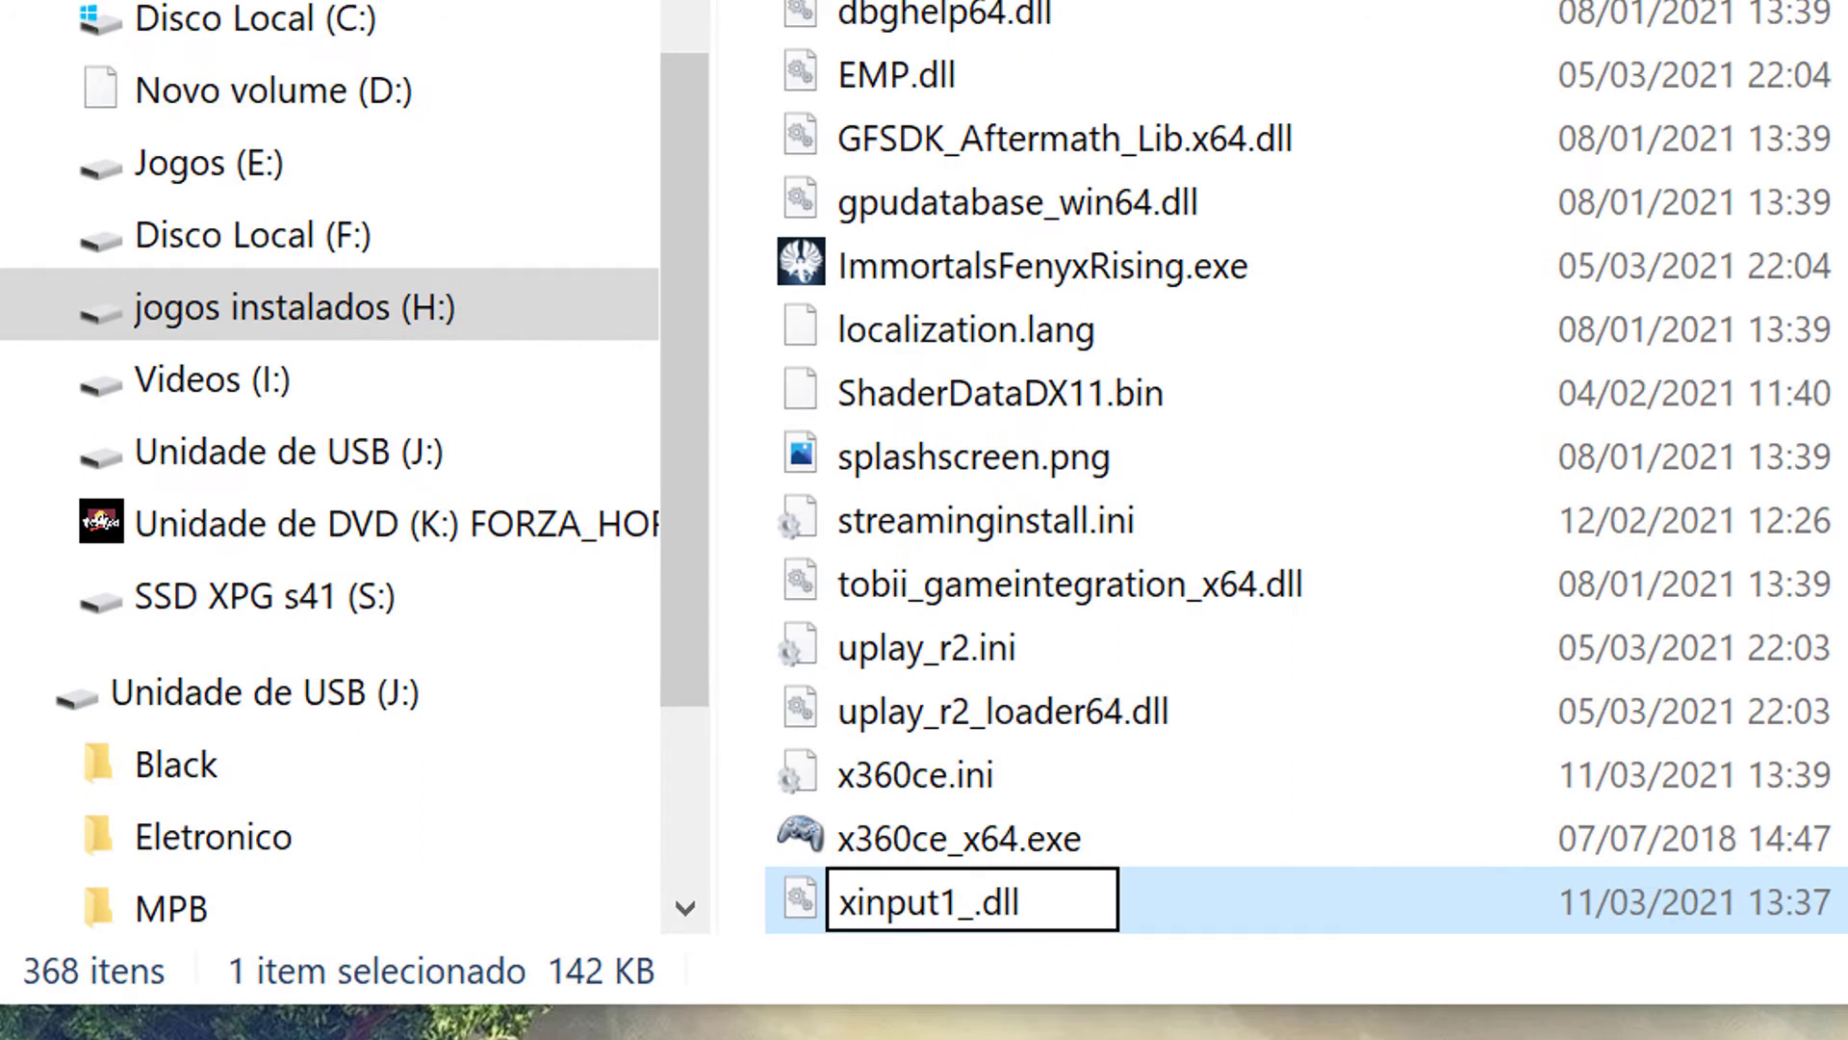
text(0)
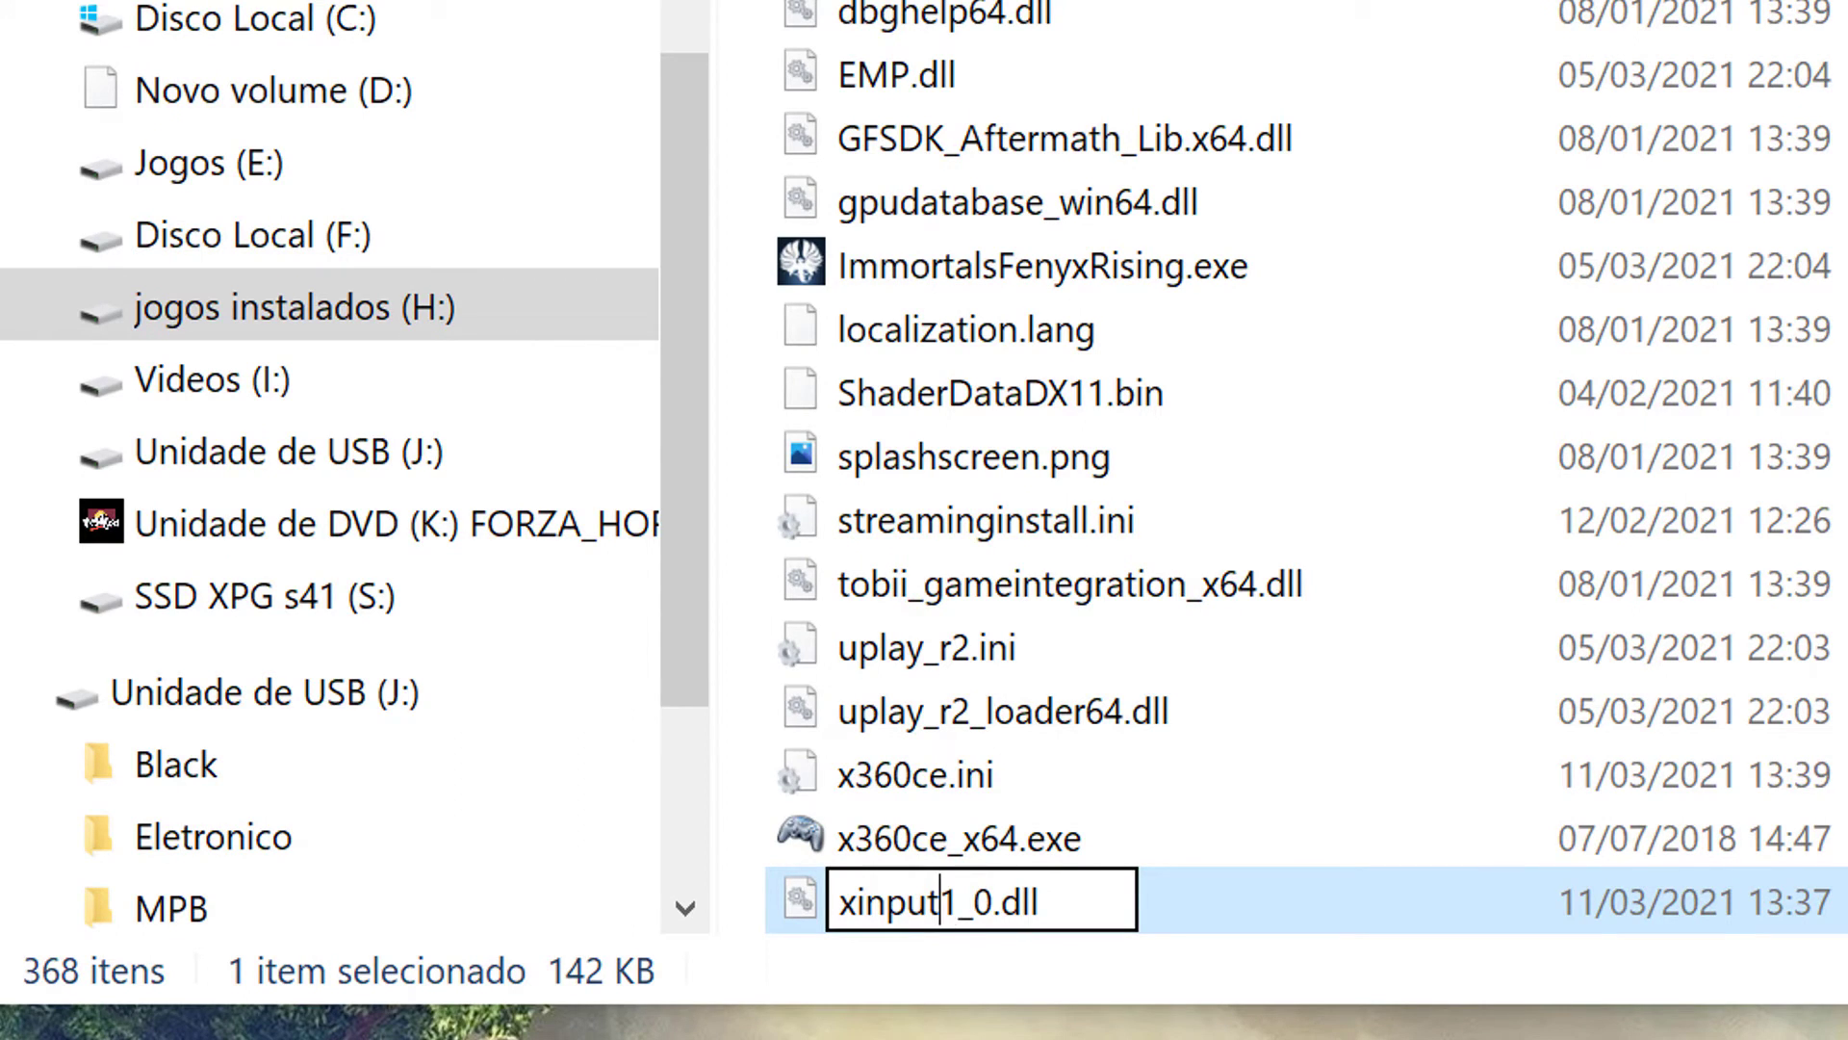
text(()
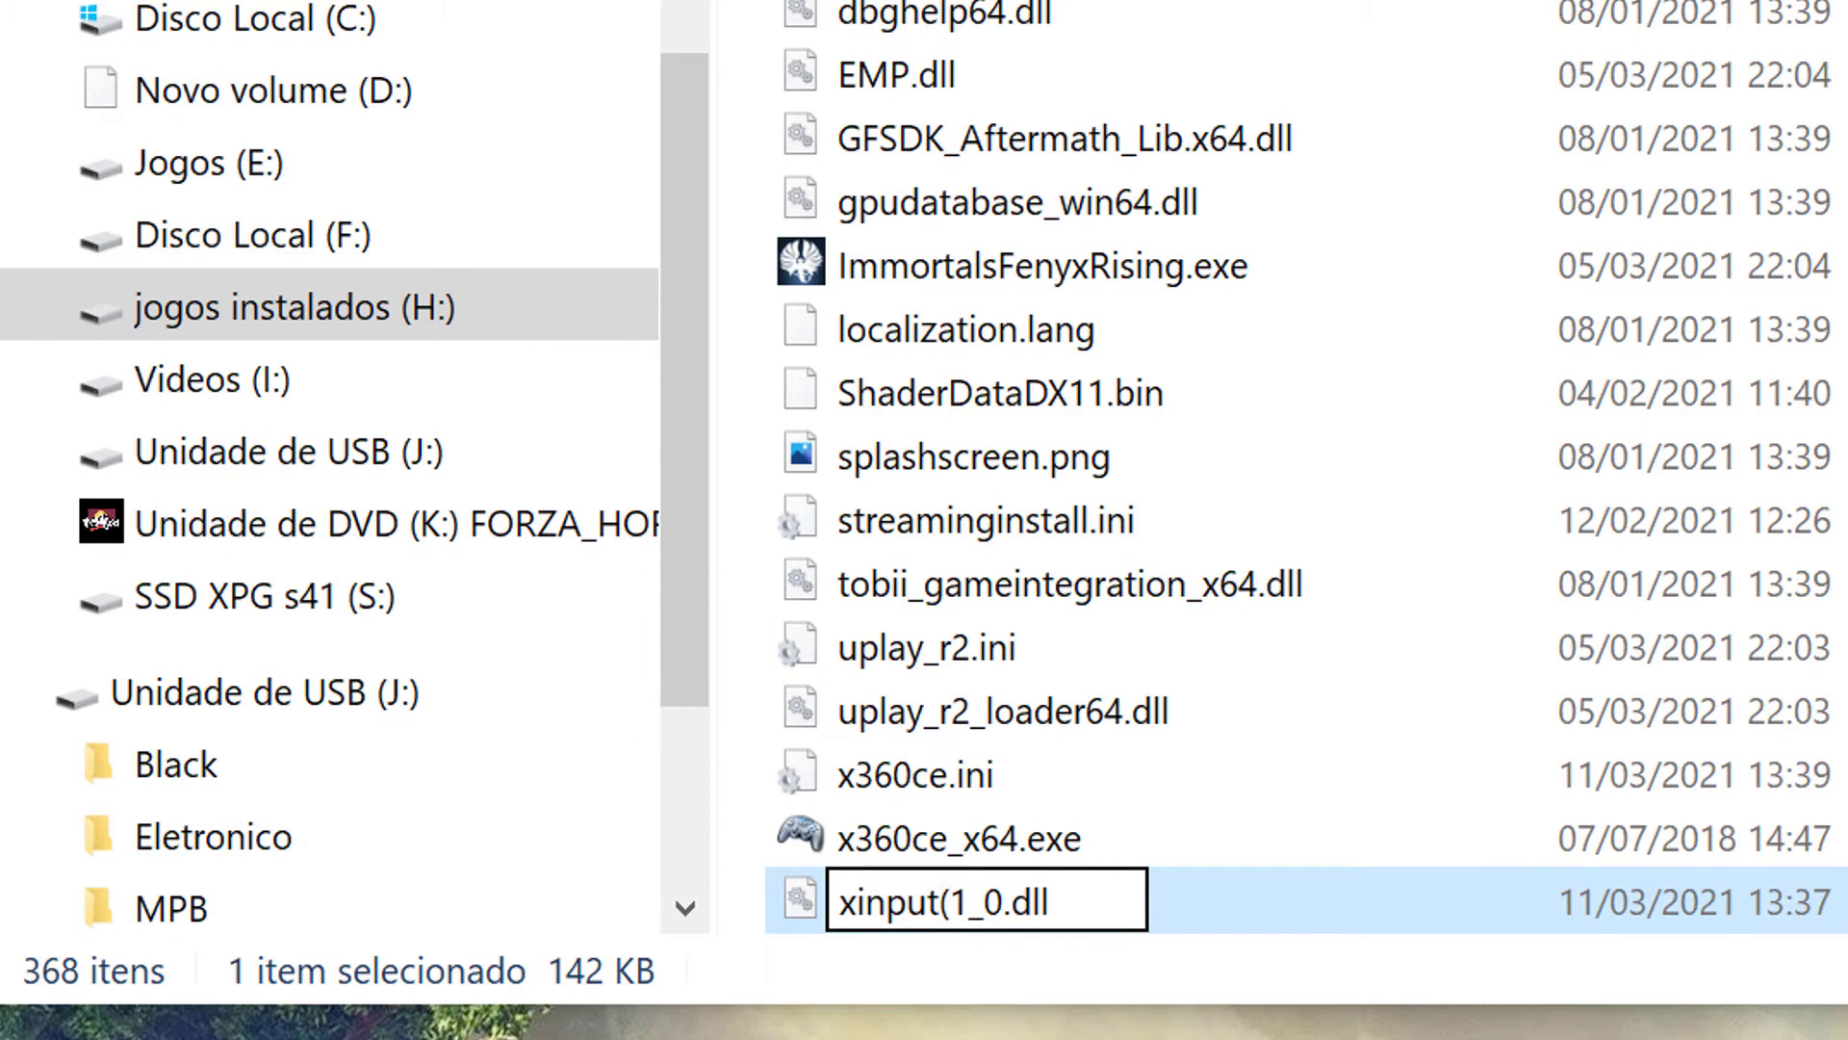
text(_)
key(BackSpace)
key(BackSpace)
text(9_)
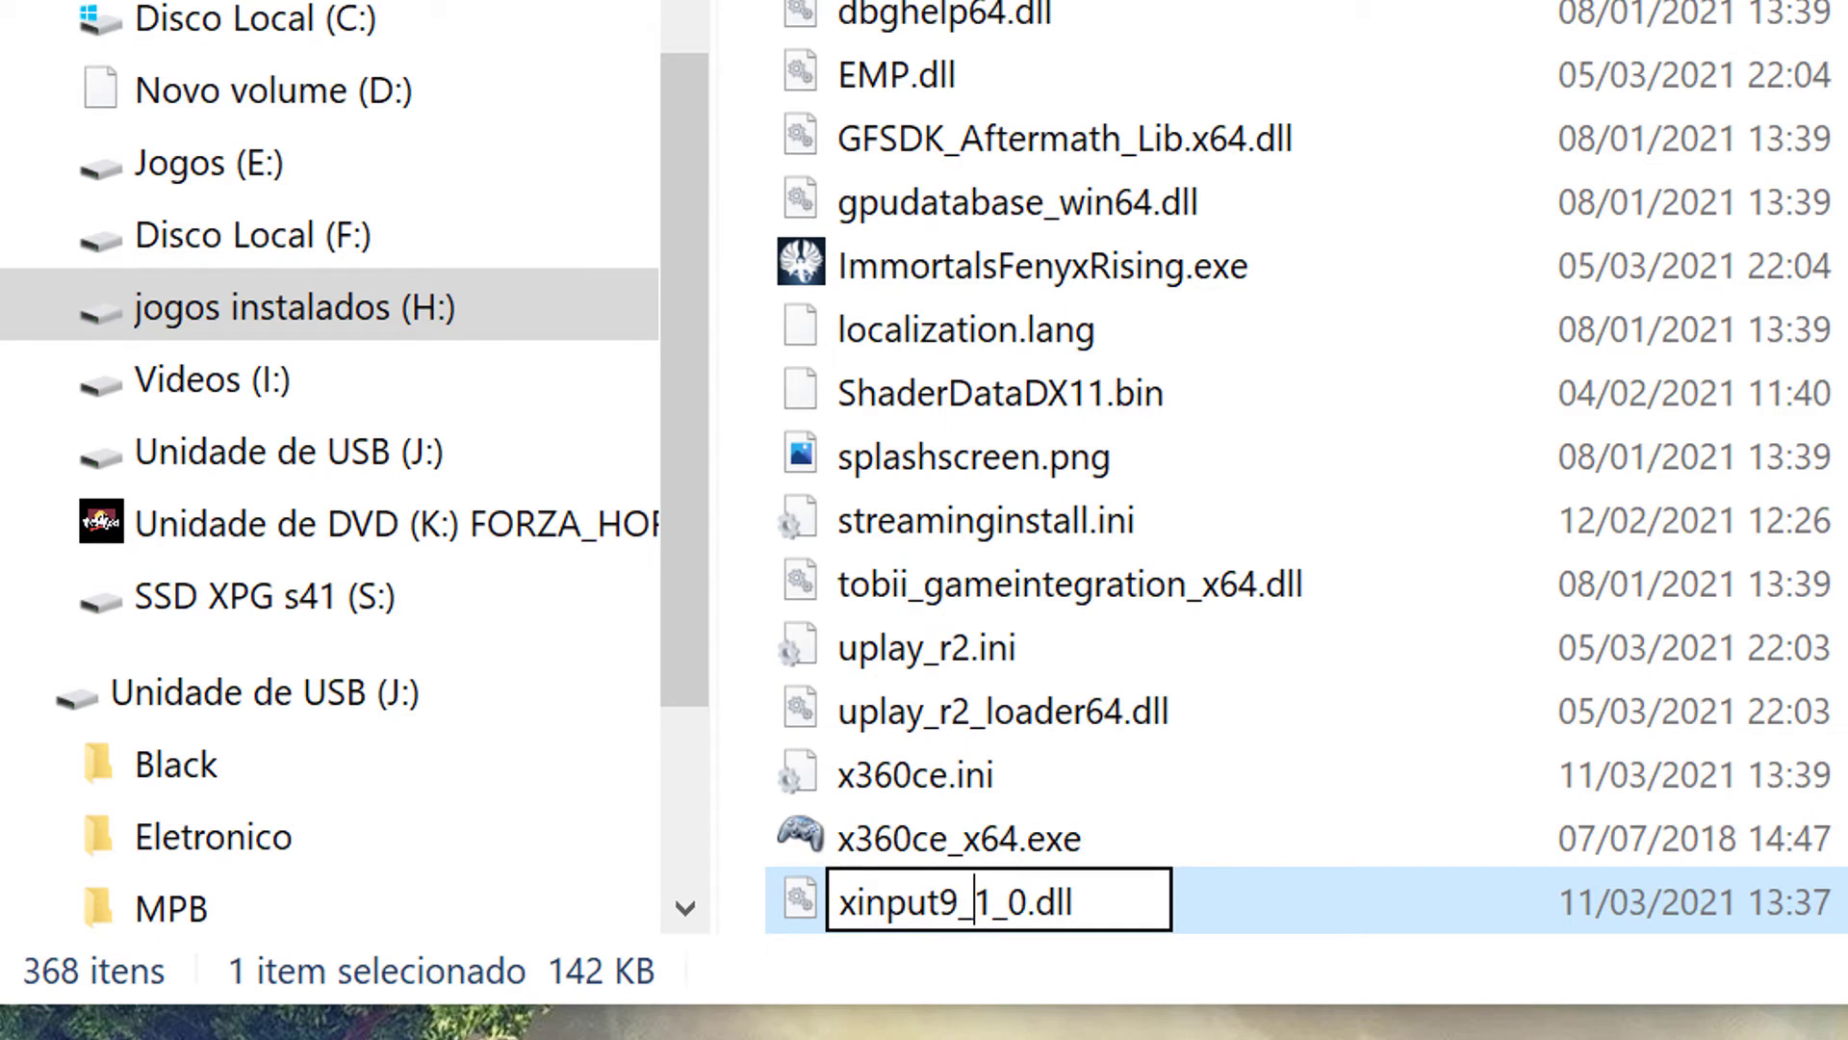
key(Return)
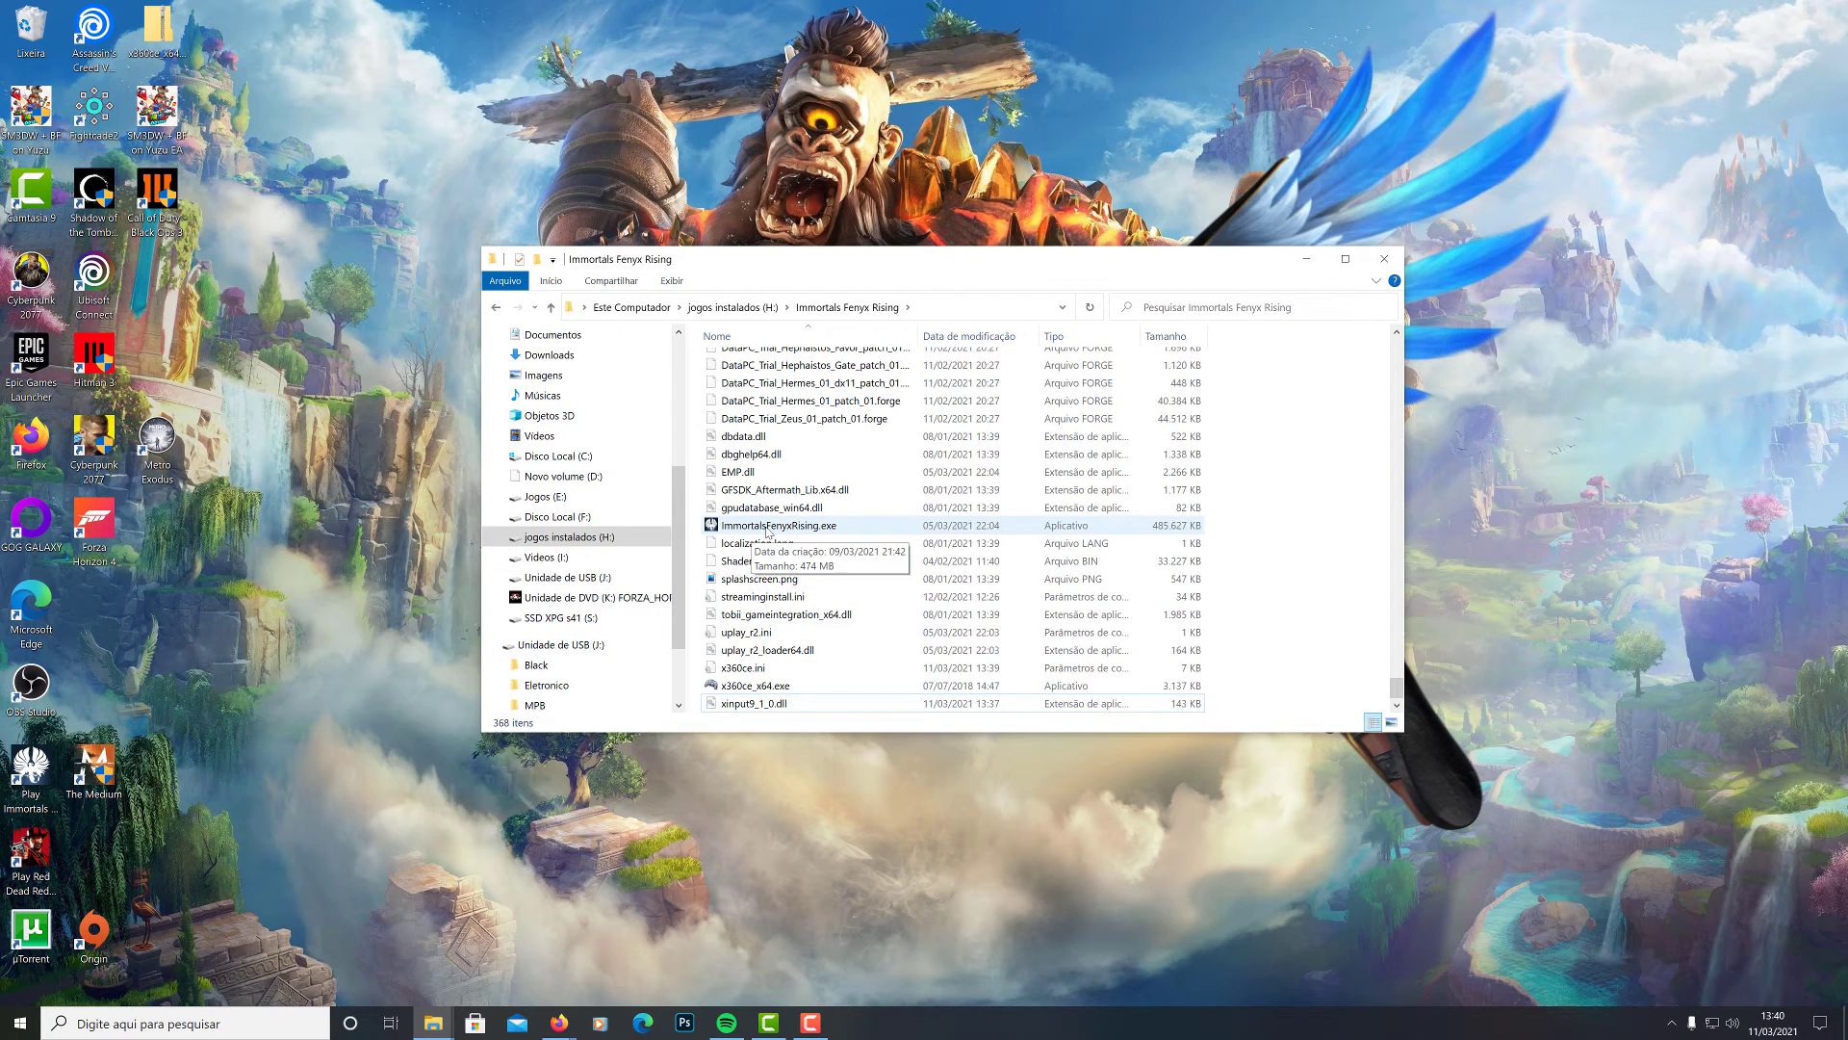
Run ImmortalsFenyxRising.exe from the game folder.
double_click(759, 528)
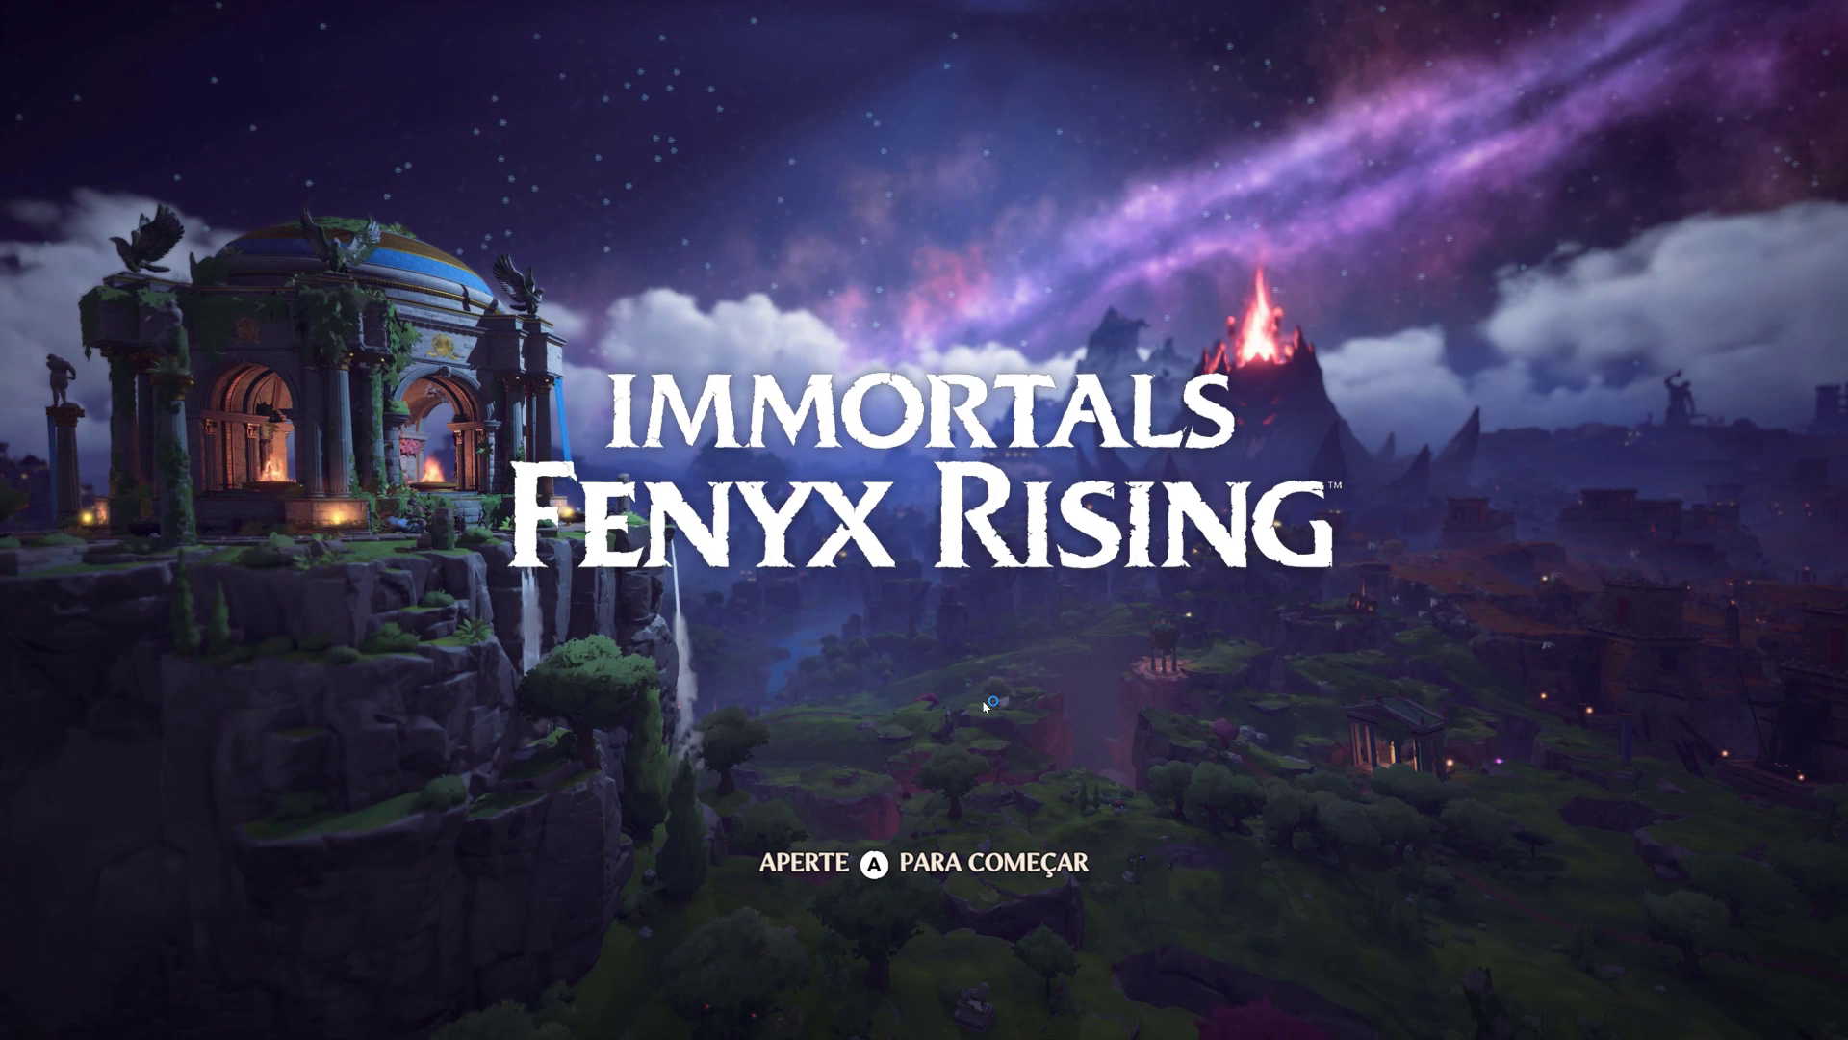
Press start at the "APERTE A PARA COMEÇAR" title screen.
key(Return)
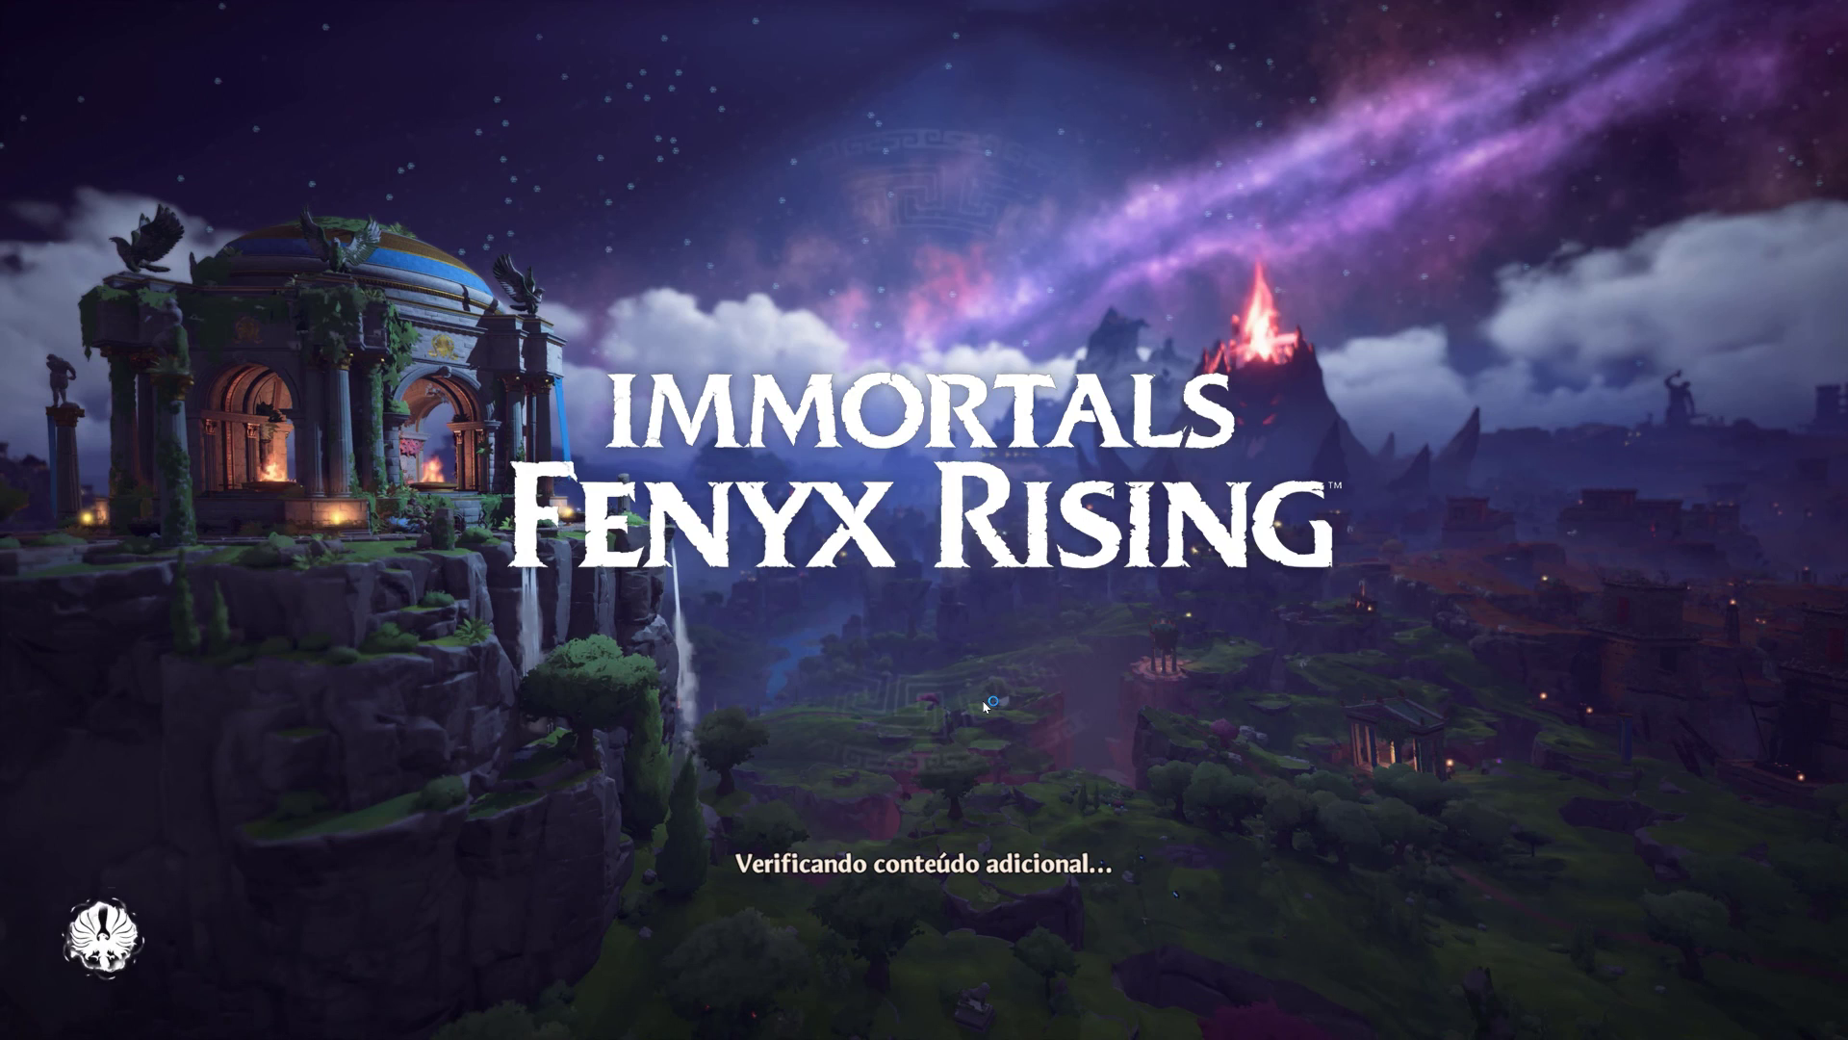